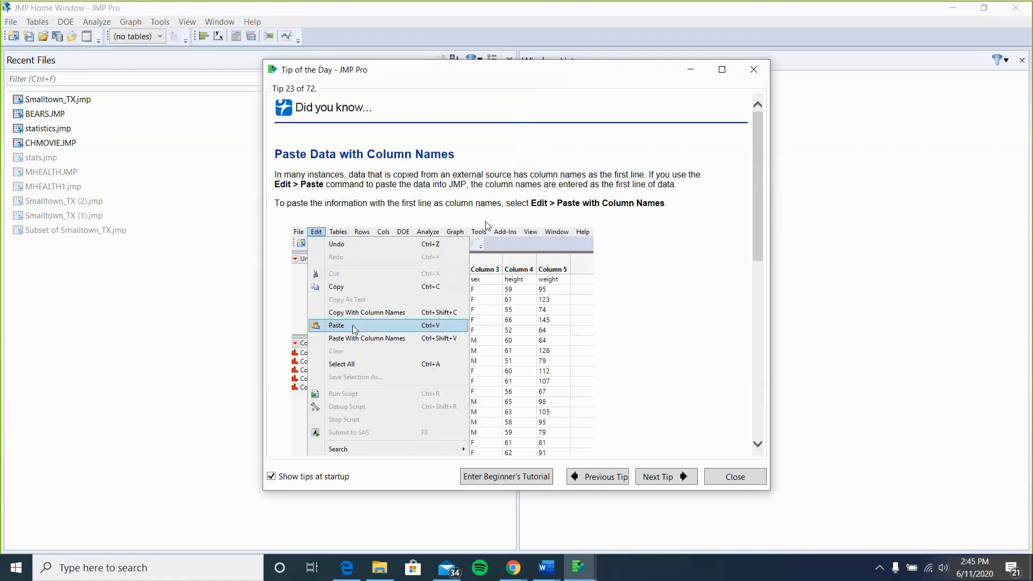
Close the tip of the day and open Smalltown_TX.jmp from the recent files.
{"action": "left_click", "coordinate": [754, 73]}
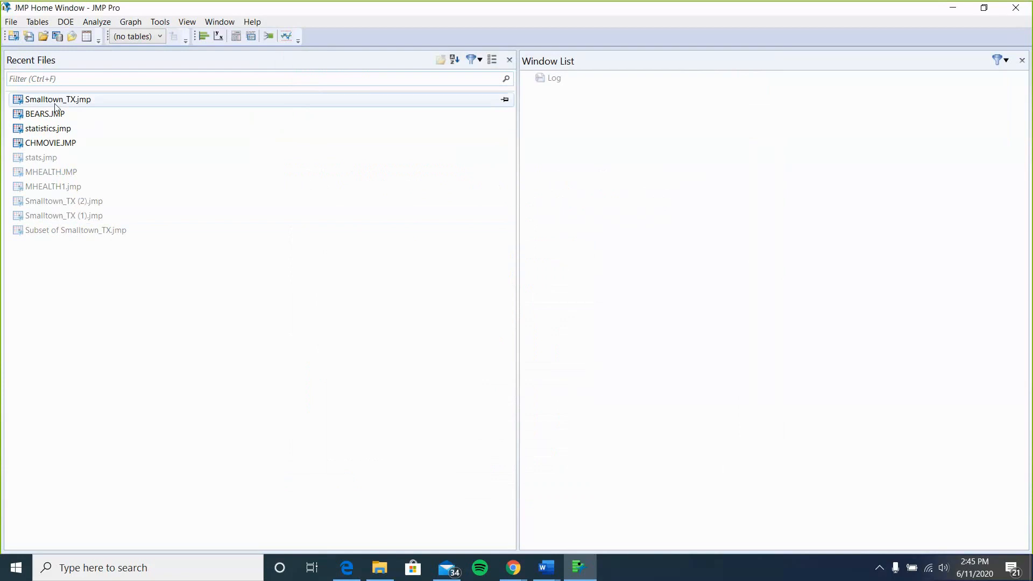
{"action": "double_click", "coordinate": [55, 103]}
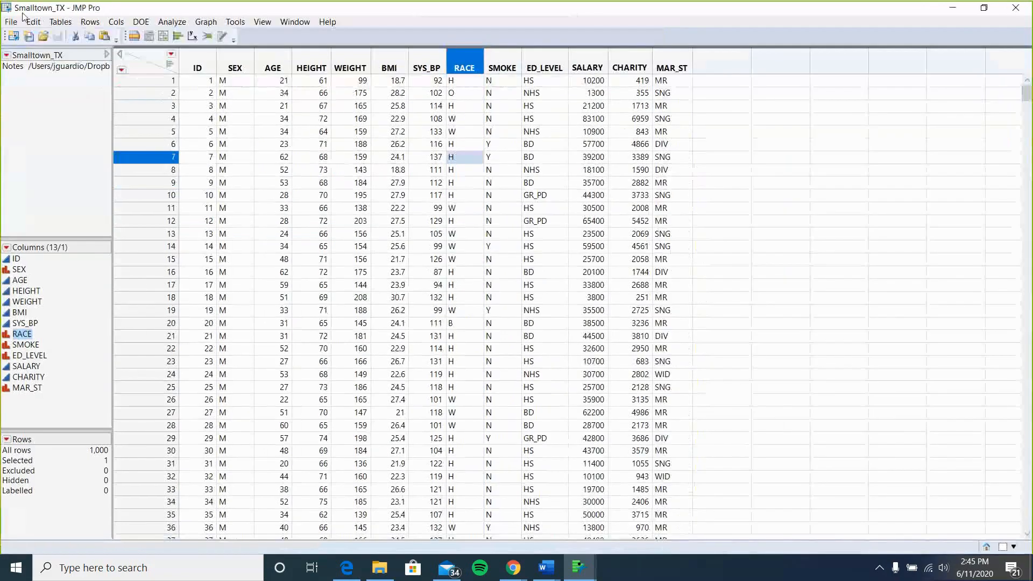
Create a subset of Smalltown_TX with a random sample size of 80 rows and maximize the new table.
{"action": "left_click", "coordinate": [42, 24]}
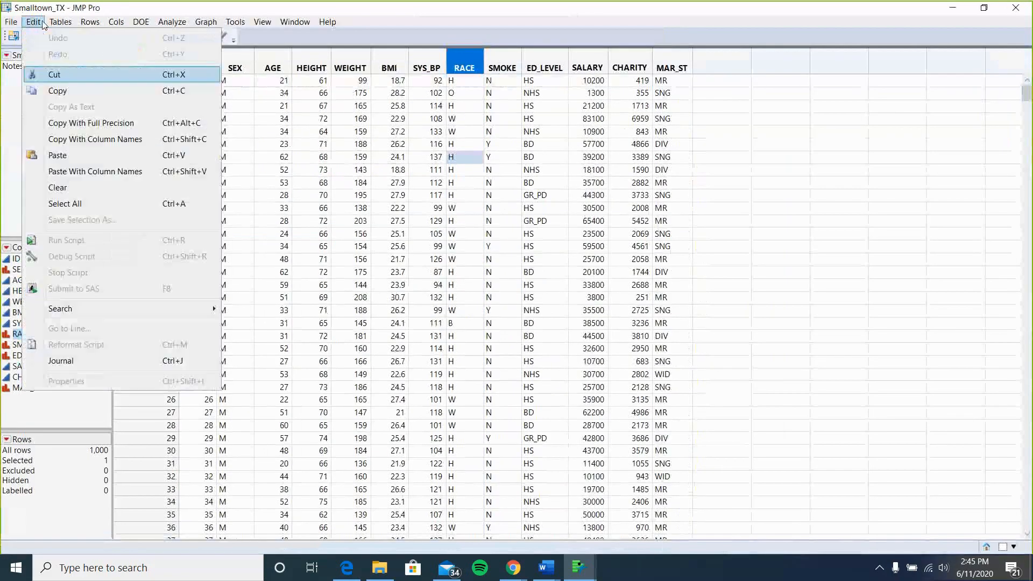
{"action": "mouse_move", "coordinate": [61, 22]}
{"action": "left_click", "coordinate": [83, 59]}
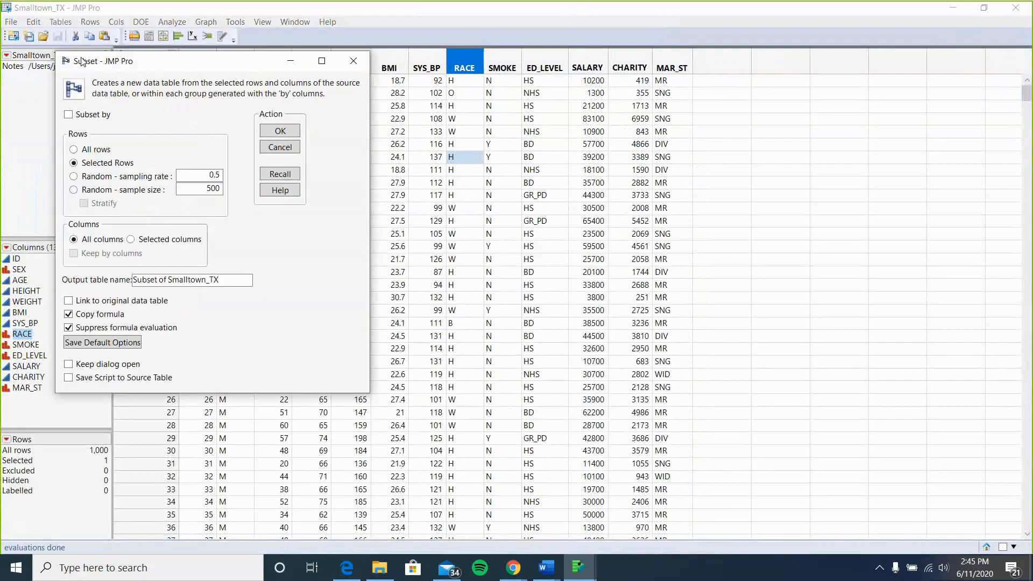
{"action": "left_click", "coordinate": [74, 190]}
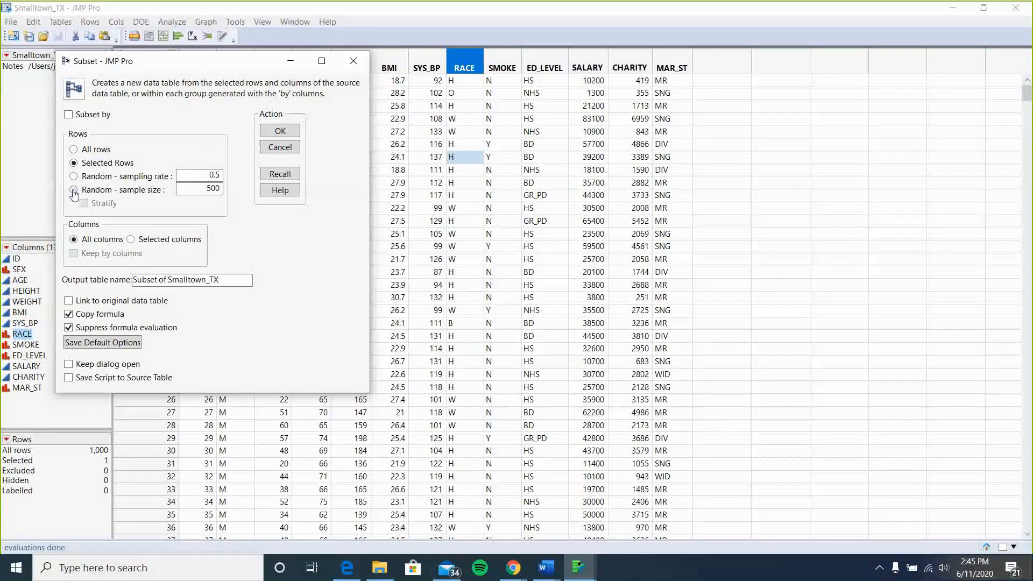
{"action": "double_click", "coordinate": [216, 188]}
{"action": "type", "text": "80"}
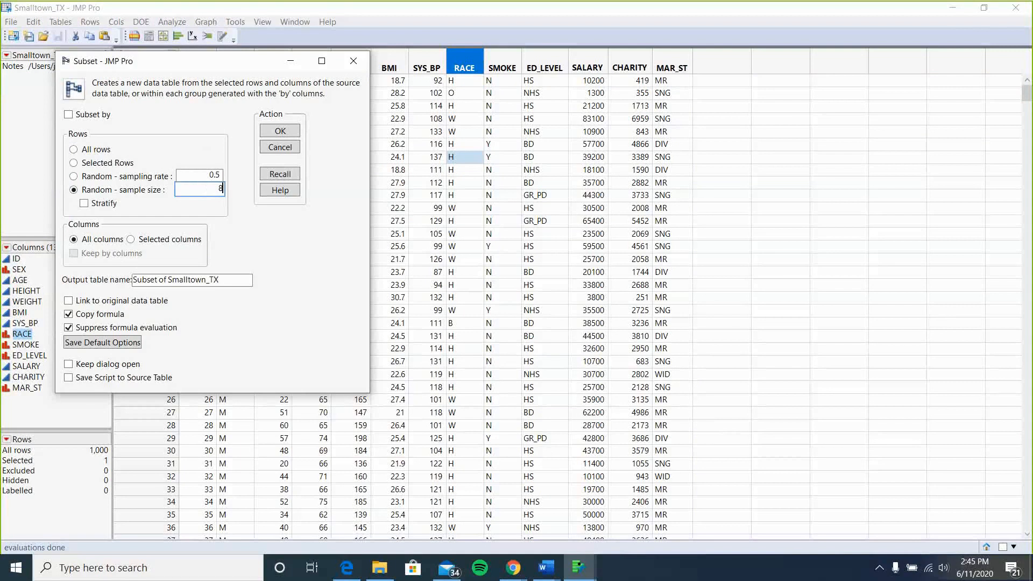
{"action": "left_click", "coordinate": [288, 131]}
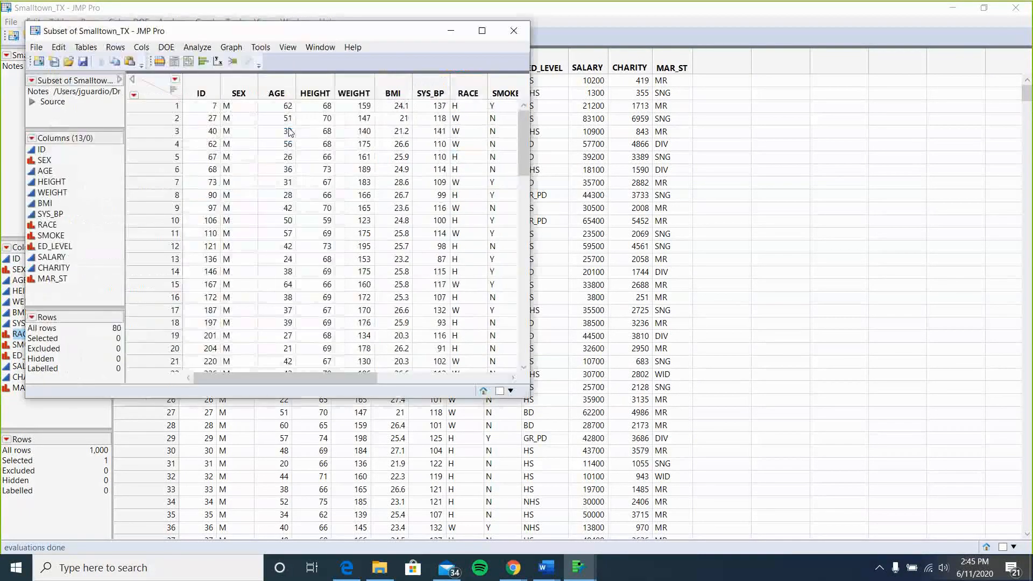
{"action": "left_click", "coordinate": [482, 31]}
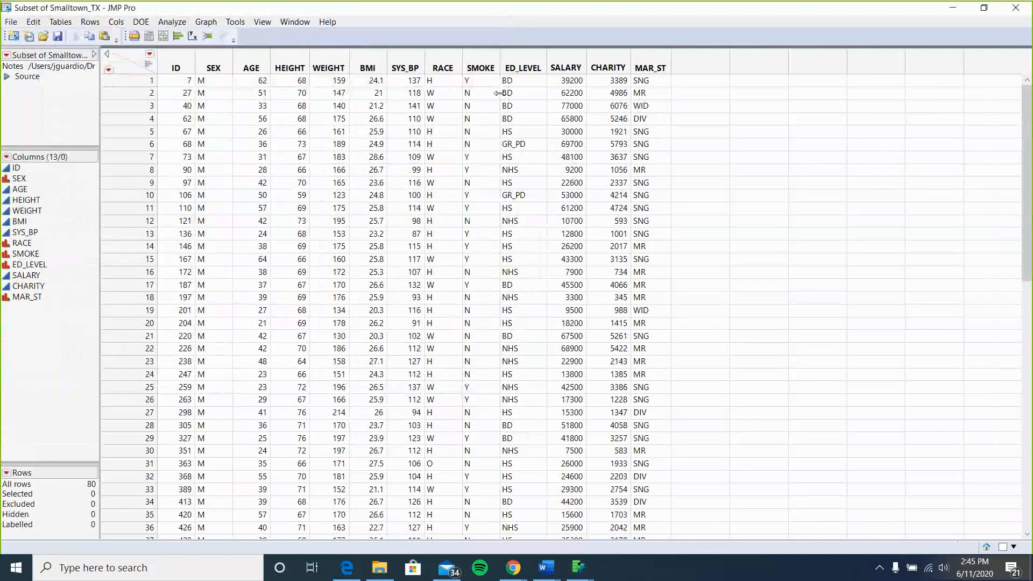
Switch to the lab manual in the browser and read the Team Assignment instructions.
{"action": "mouse_move", "coordinate": [515, 578]}
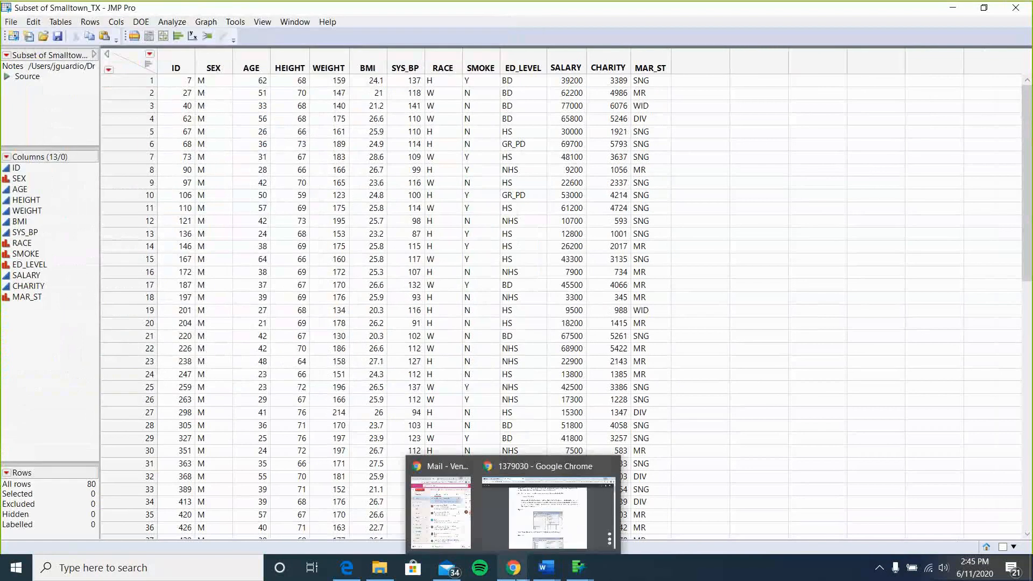
{"action": "left_click", "coordinate": [547, 513]}
{"action": "scroll", "coordinate": [557, 339], "scroll_direction": "down", "scroll_amount": 15}
{"action": "scroll", "coordinate": [557, 338], "scroll_direction": "down", "scroll_amount": 20}
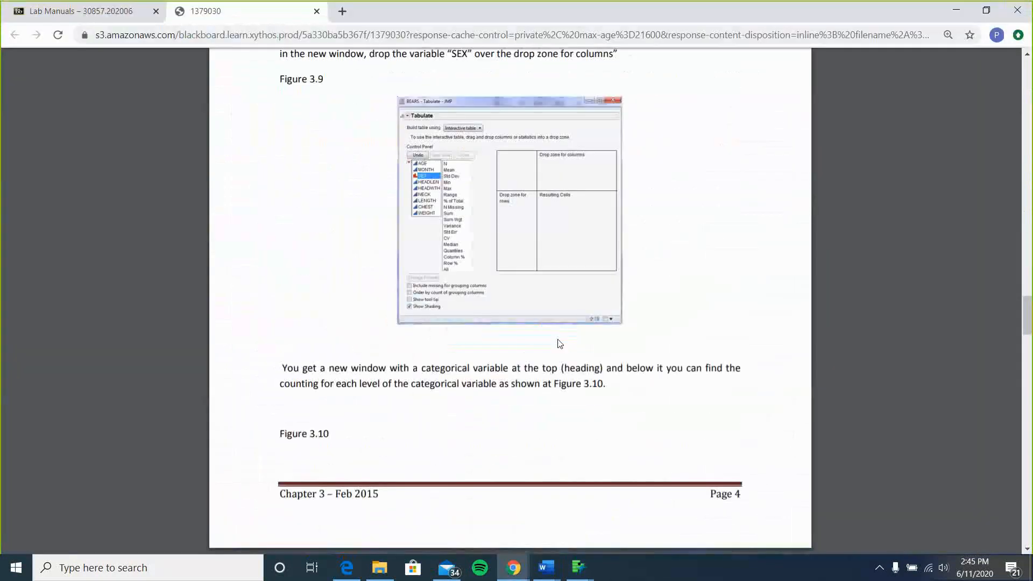
{"action": "scroll", "coordinate": [557, 343], "scroll_direction": "down", "scroll_amount": 20}
{"action": "scroll", "coordinate": [558, 344], "scroll_direction": "up", "scroll_amount": 8}
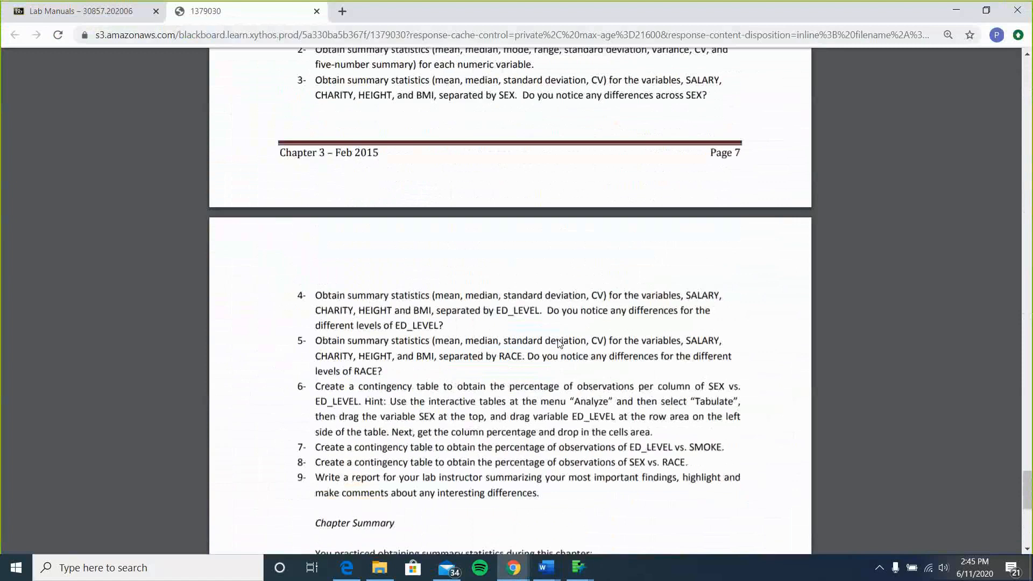
{"action": "scroll", "coordinate": [559, 343], "scroll_direction": "up", "scroll_amount": 1}
{"action": "scroll", "coordinate": [559, 343], "scroll_direction": "down", "scroll_amount": 2}
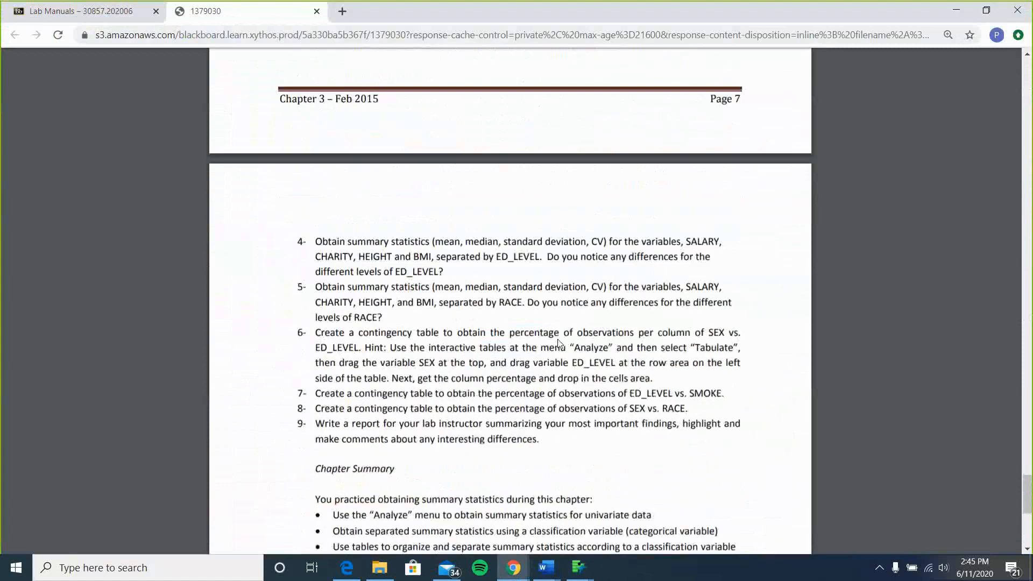
{"action": "scroll", "coordinate": [559, 343], "scroll_direction": "up", "scroll_amount": 5}
{"action": "scroll", "coordinate": [560, 343], "scroll_direction": "up", "scroll_amount": 2, "text": "ctrl"}
{"action": "scroll", "coordinate": [559, 343], "scroll_direction": "up", "scroll_amount": 1, "text": "ctrl"}
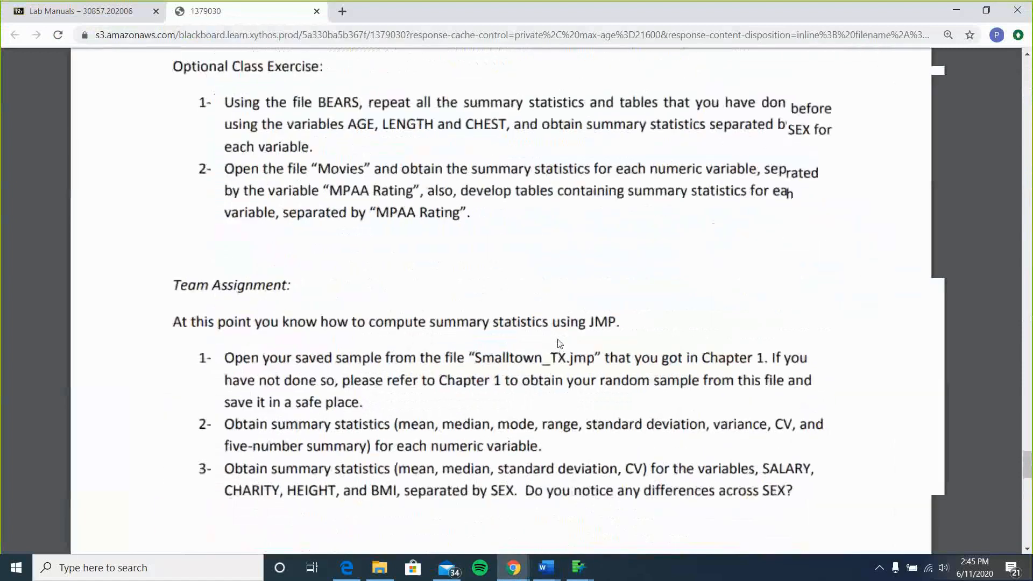
{"action": "scroll", "coordinate": [560, 343], "scroll_direction": "down", "scroll_amount": 2}
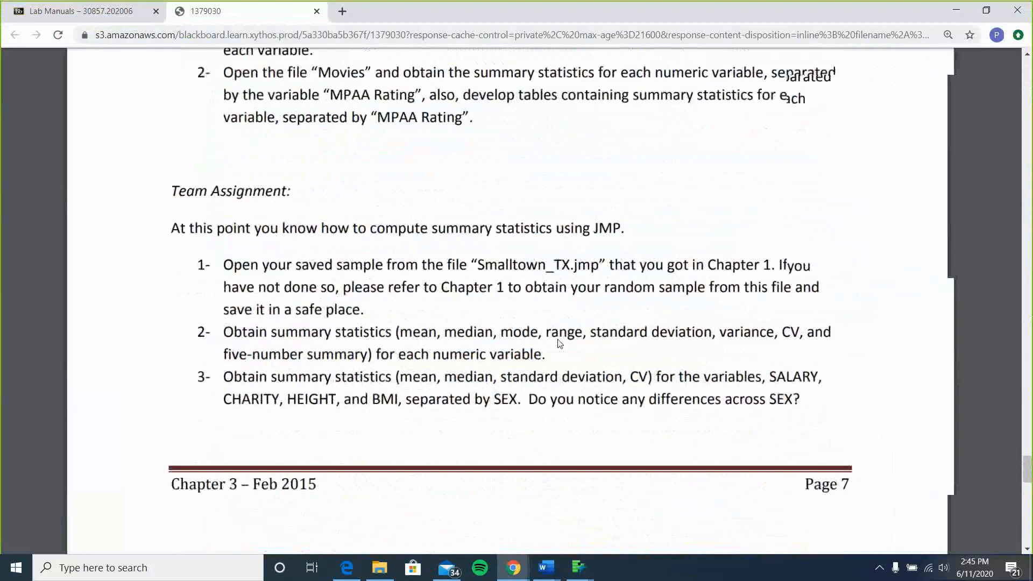
{"action": "scroll", "coordinate": [559, 343], "scroll_direction": "up", "scroll_amount": 1, "text": "ctrl"}
{"action": "scroll", "coordinate": [523, 253], "scroll_direction": "down", "scroll_amount": 1}
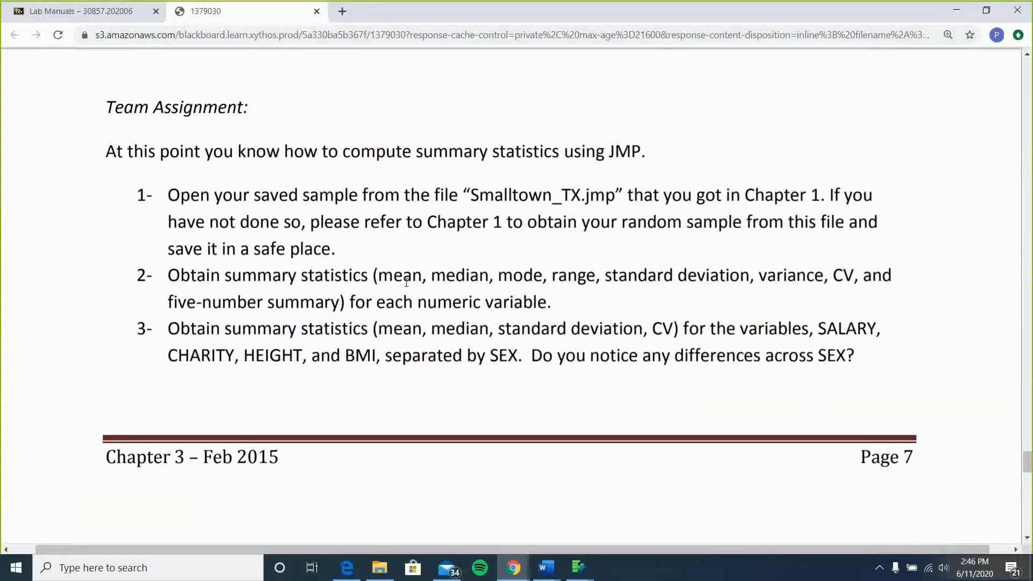
Highlight the assignment wording about each numeric variable and the SALARY, CHARITY, HEIGHT, BMI by SEX task.
{"action": "left_click_drag", "start_coordinate": [369, 304], "coordinate": [551, 304]}
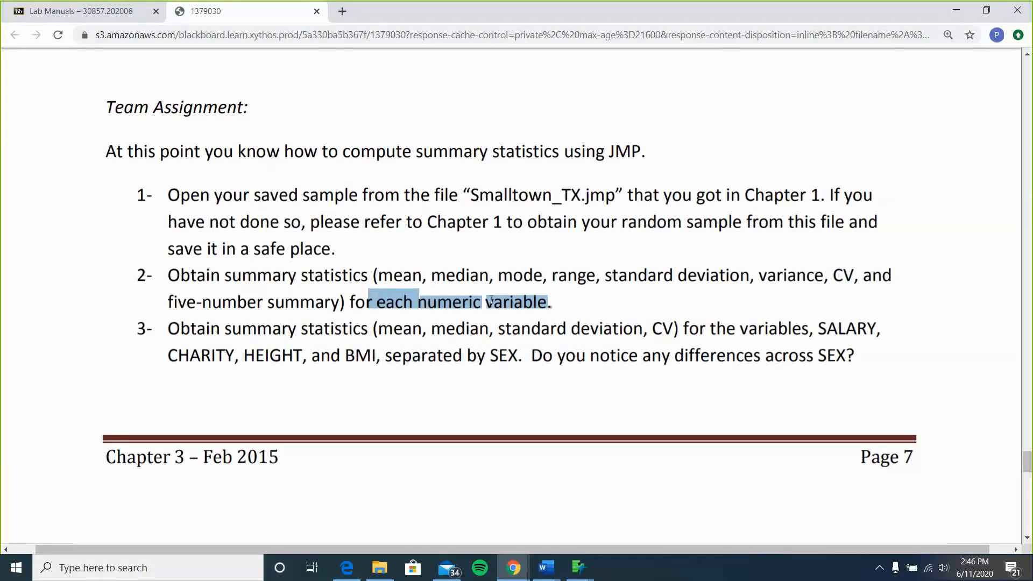
{"action": "left_click", "coordinate": [518, 311]}
{"action": "scroll", "coordinate": [517, 311], "scroll_direction": "down", "scroll_amount": 2}
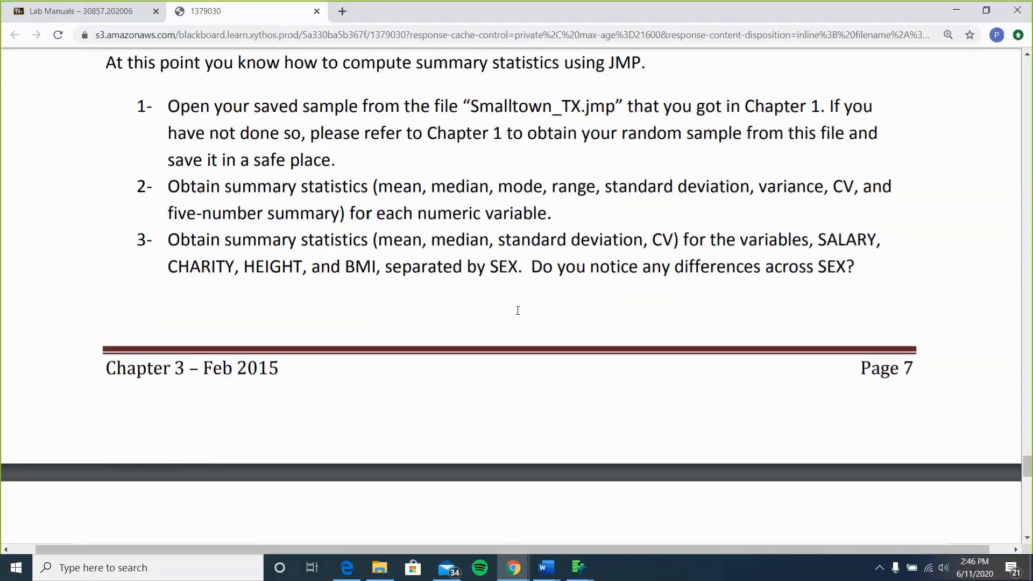
{"action": "scroll", "coordinate": [517, 310], "scroll_direction": "up", "scroll_amount": 1}
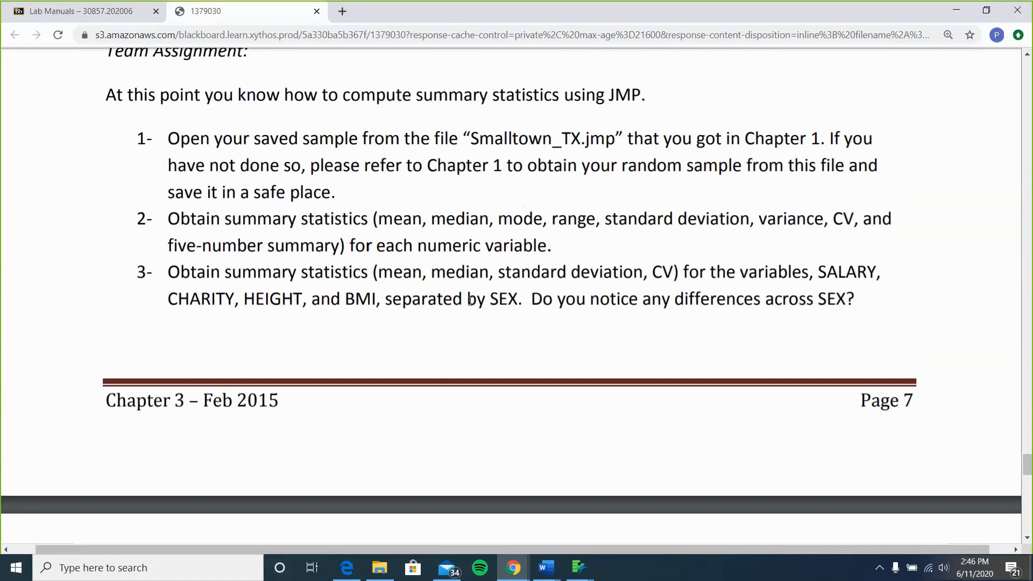
{"action": "scroll", "coordinate": [799, 314], "scroll_direction": "up", "scroll_amount": 1}
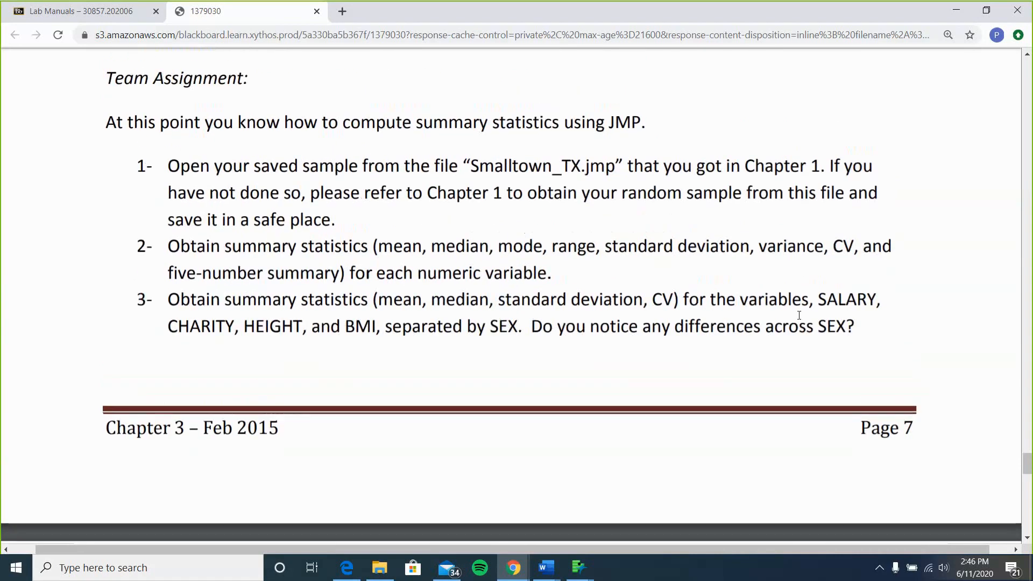
{"action": "left_click_drag", "start_coordinate": [823, 301], "coordinate": [378, 330]}
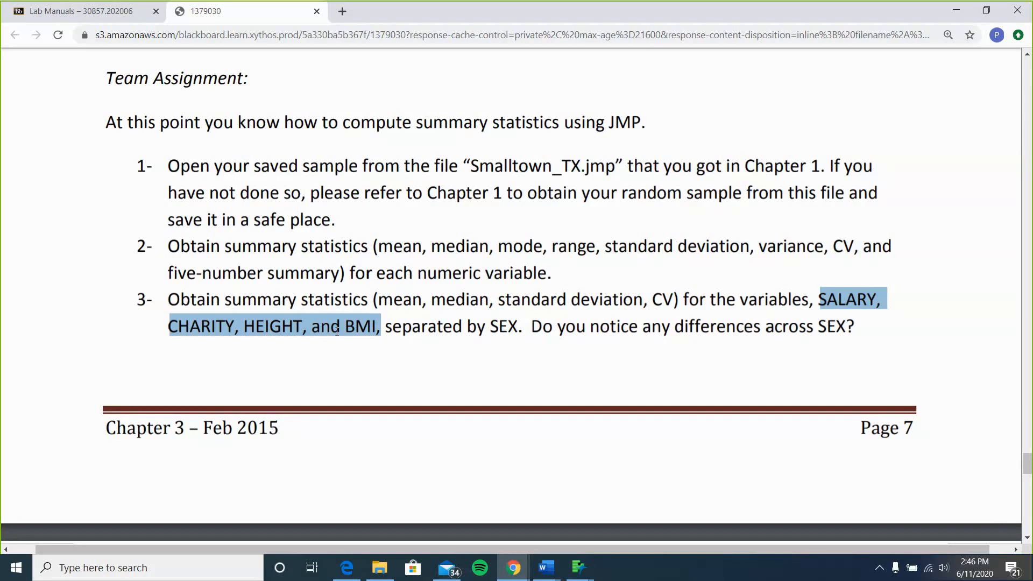
{"action": "triple_click", "coordinate": [494, 327]}
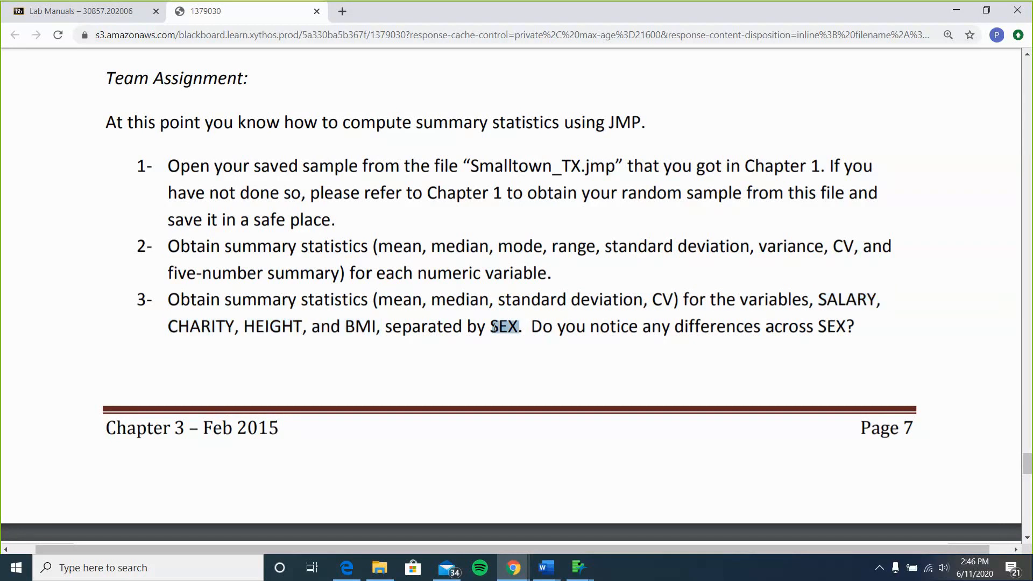
{"action": "left_click", "coordinate": [494, 327]}
{"action": "double_click", "coordinate": [495, 327]}
{"action": "left_click", "coordinate": [510, 322]}
Scroll through the remaining assignment items, contingency table tasks and chapter summary.
{"action": "scroll", "coordinate": [509, 322], "scroll_direction": "down", "scroll_amount": 4}
{"action": "scroll", "coordinate": [509, 322], "scroll_direction": "down", "scroll_amount": 4}
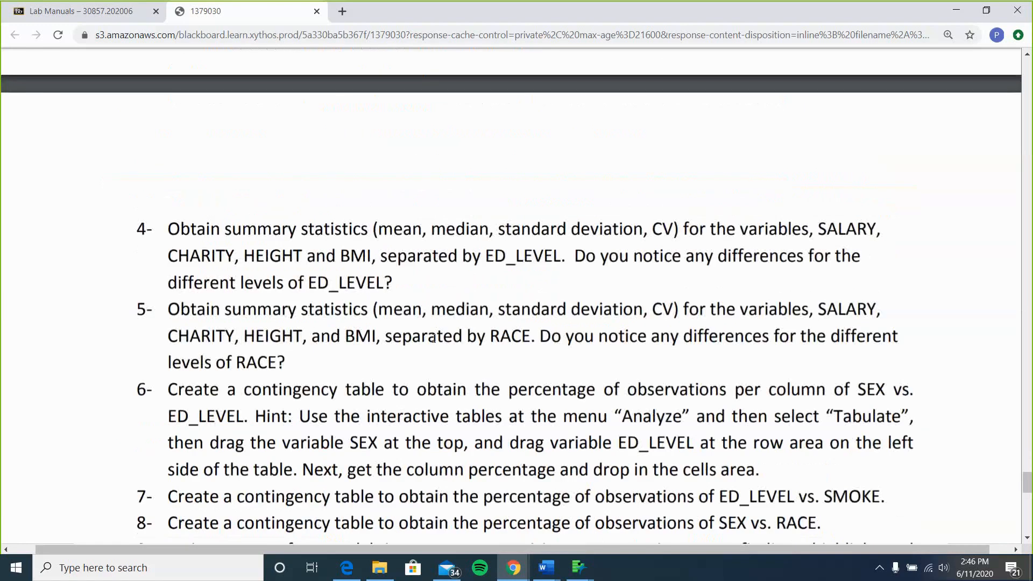
{"action": "scroll", "coordinate": [433, 338], "scroll_direction": "up", "scroll_amount": 2}
{"action": "scroll", "coordinate": [425, 269], "scroll_direction": "up", "scroll_amount": 4}
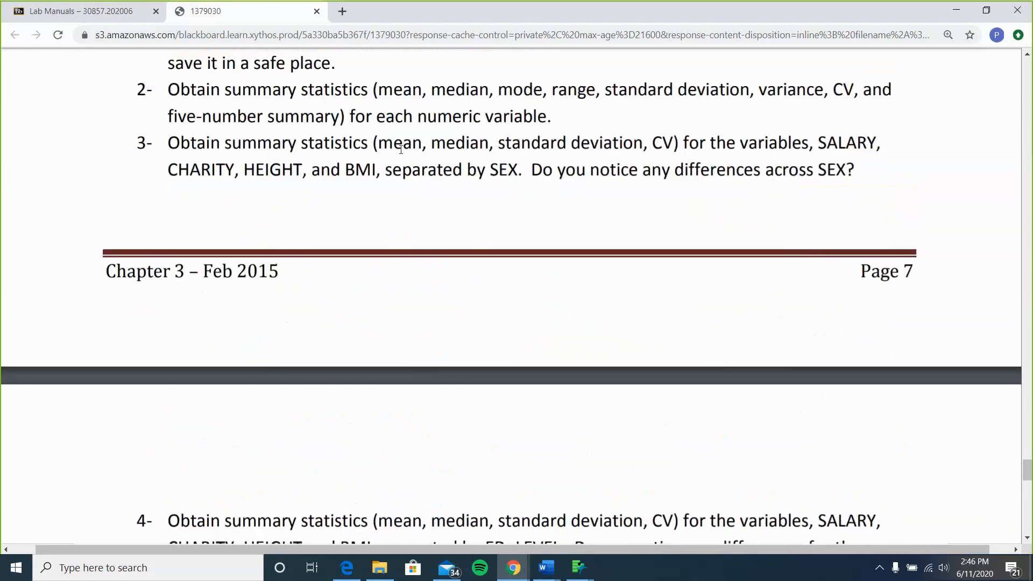
{"action": "scroll", "coordinate": [404, 150], "scroll_direction": "down", "scroll_amount": 4}
{"action": "scroll", "coordinate": [405, 149], "scroll_direction": "down", "scroll_amount": 2}
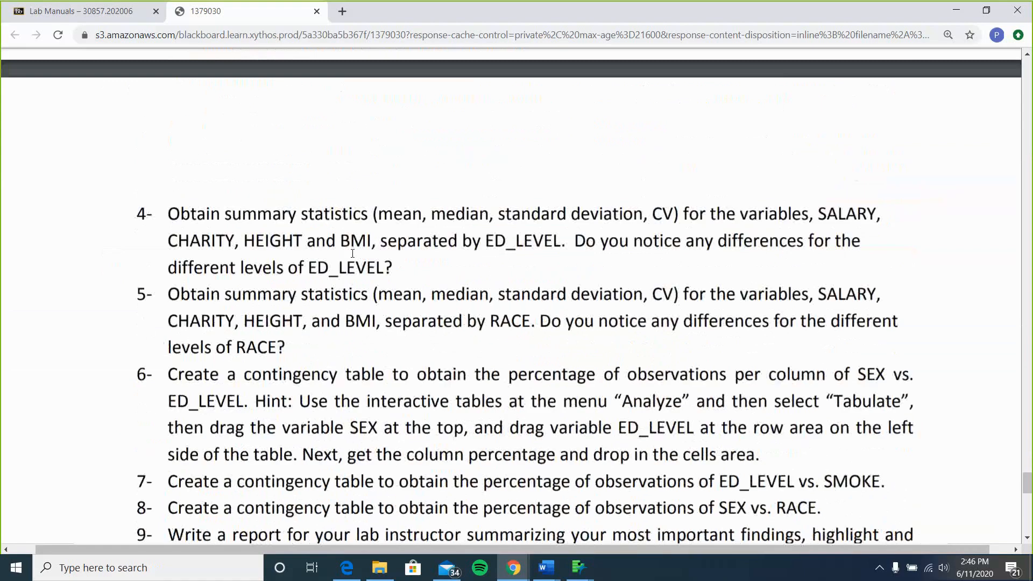
{"action": "scroll", "coordinate": [351, 344], "scroll_direction": "up", "scroll_amount": 6}
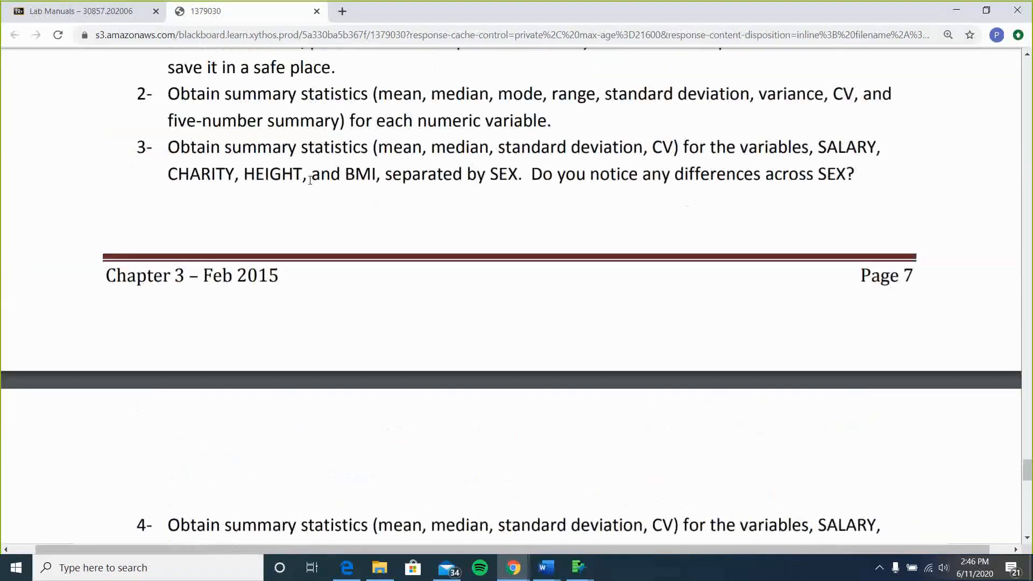
{"action": "scroll", "coordinate": [476, 292], "scroll_direction": "down", "scroll_amount": 6}
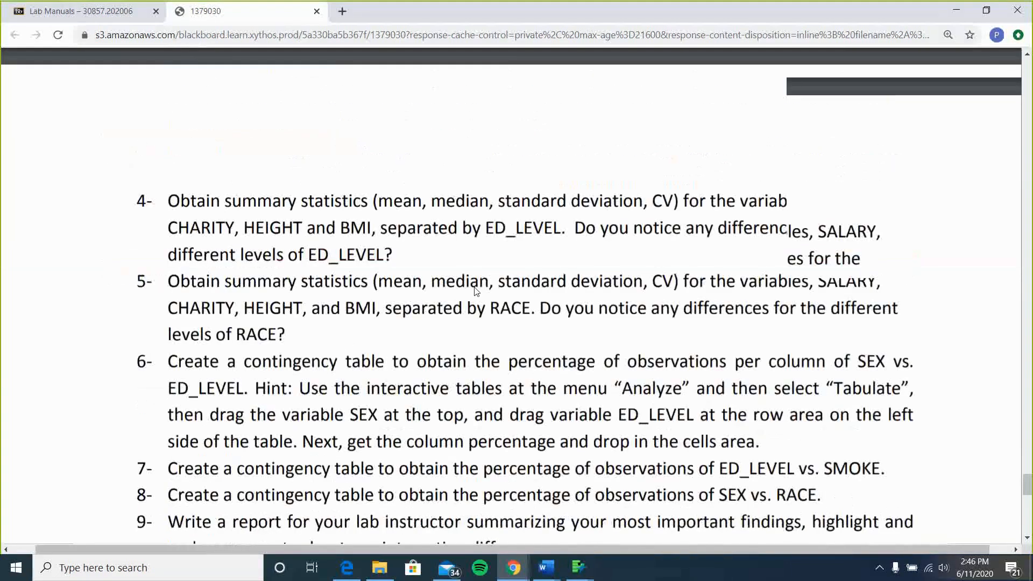
{"action": "scroll", "coordinate": [476, 291], "scroll_direction": "down", "scroll_amount": 3}
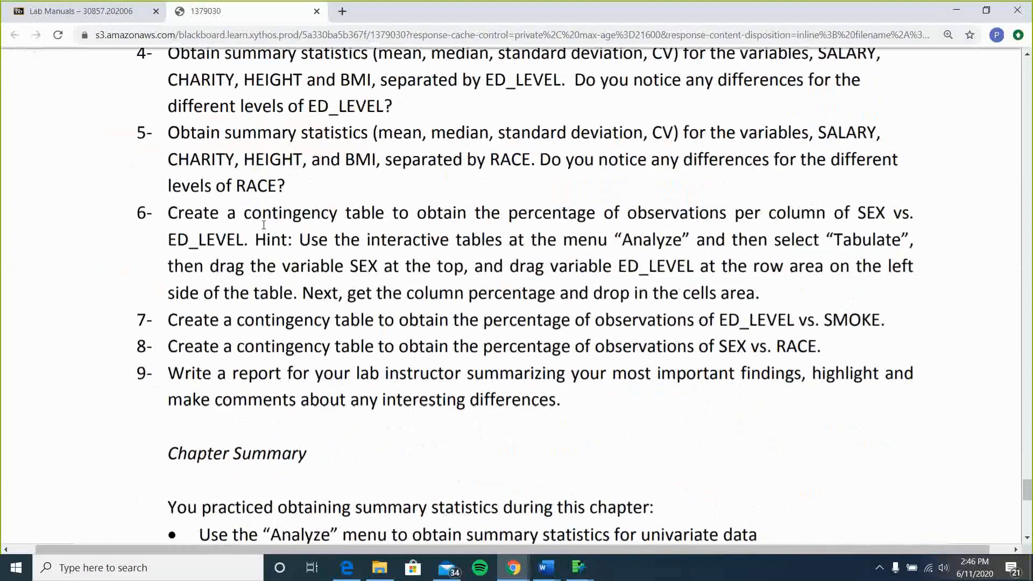
{"action": "double_click", "coordinate": [329, 226]}
{"action": "left_click_drag", "start_coordinate": [329, 226], "coordinate": [384, 218]}
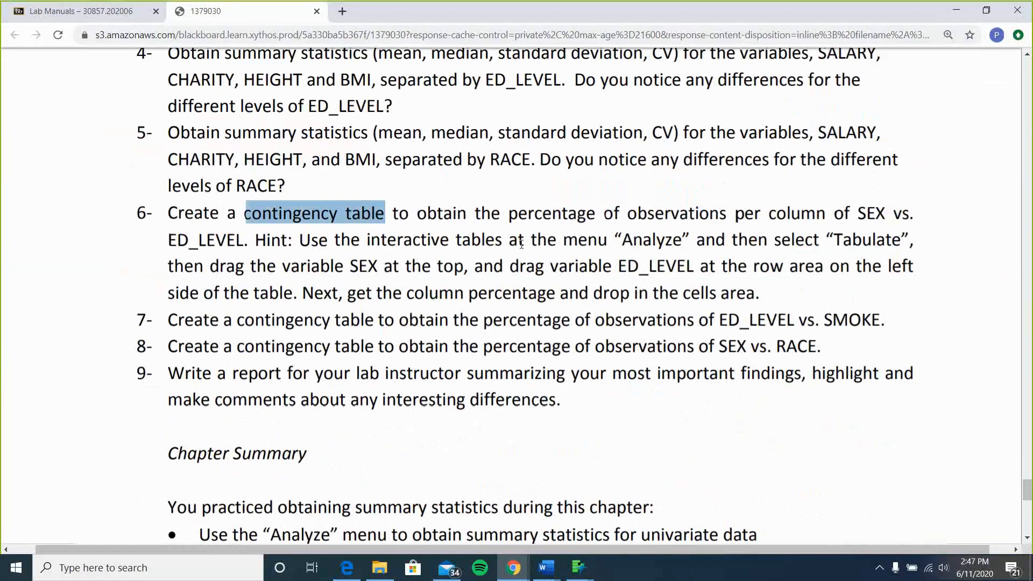
{"action": "scroll", "coordinate": [521, 244], "scroll_direction": "down", "scroll_amount": 2}
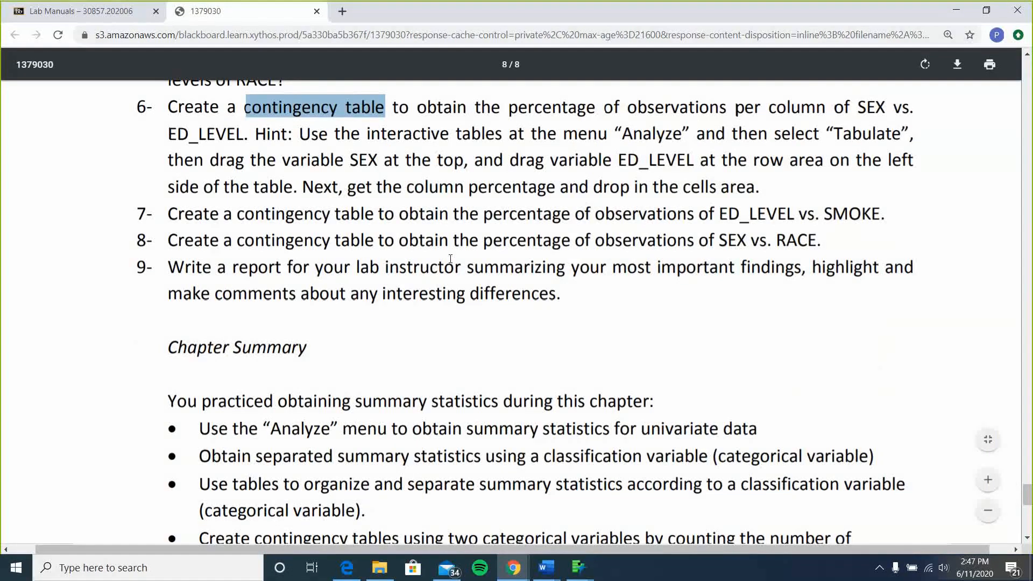
{"action": "scroll", "coordinate": [450, 259], "scroll_direction": "down", "scroll_amount": 10}
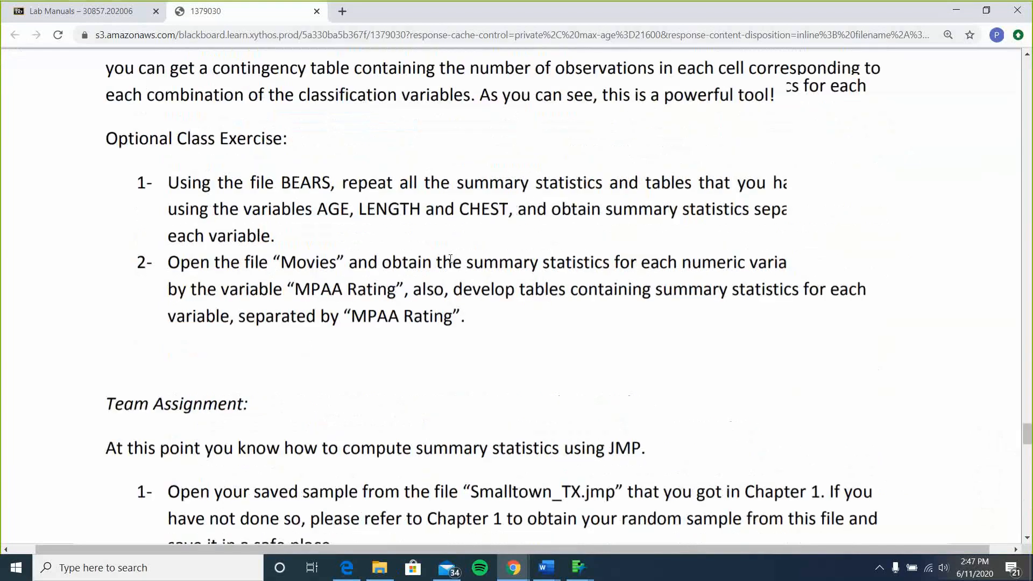
{"action": "scroll", "coordinate": [450, 259], "scroll_direction": "up", "scroll_amount": 5}
{"action": "scroll", "coordinate": [450, 259], "scroll_direction": "down", "scroll_amount": 5}
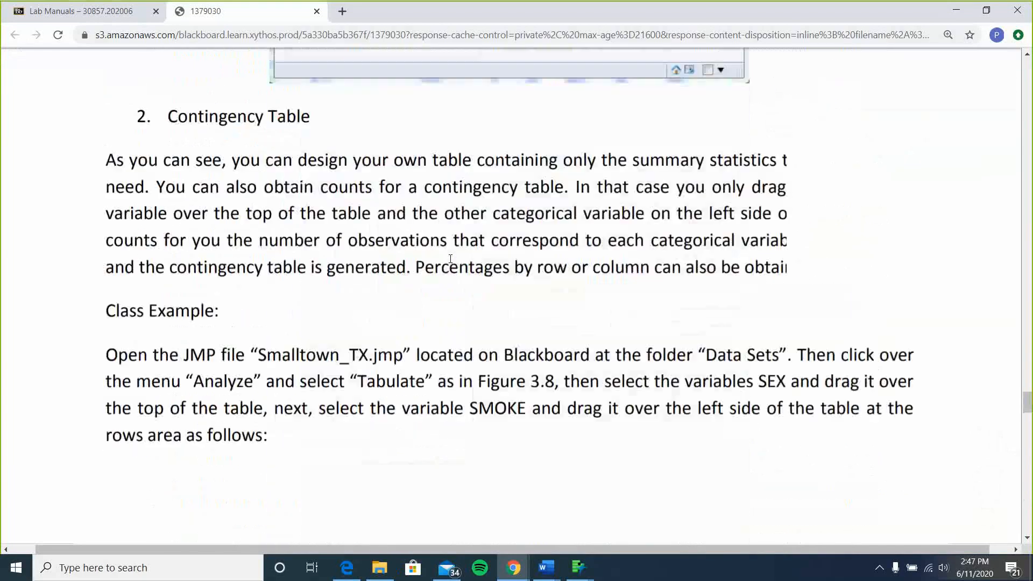
{"action": "scroll", "coordinate": [450, 259], "scroll_direction": "down", "scroll_amount": 5}
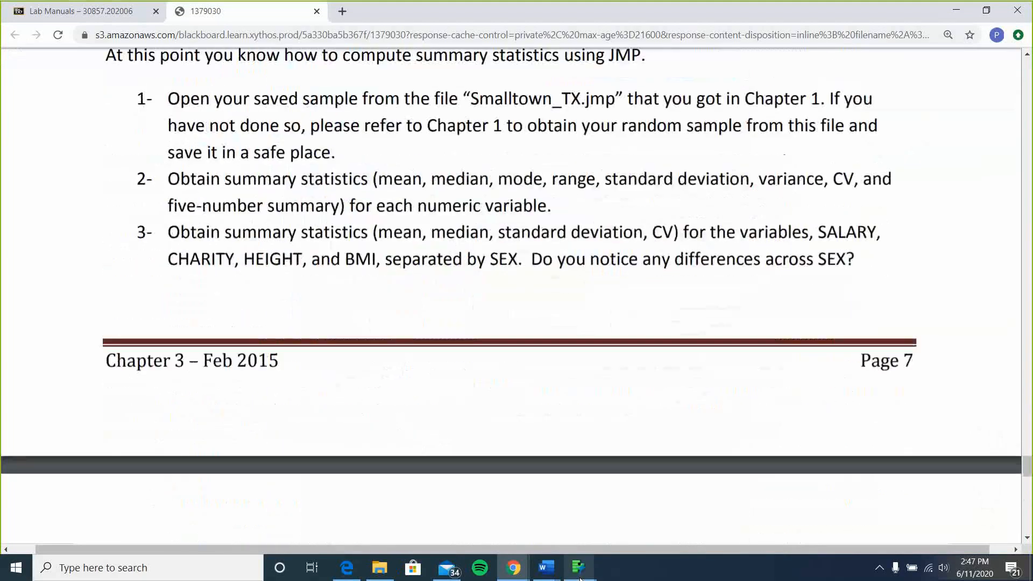
Return to JMP and open the Distribution dialog for the sample table.
{"action": "mouse_move", "coordinate": [580, 570]}
{"action": "left_click", "coordinate": [749, 473]}
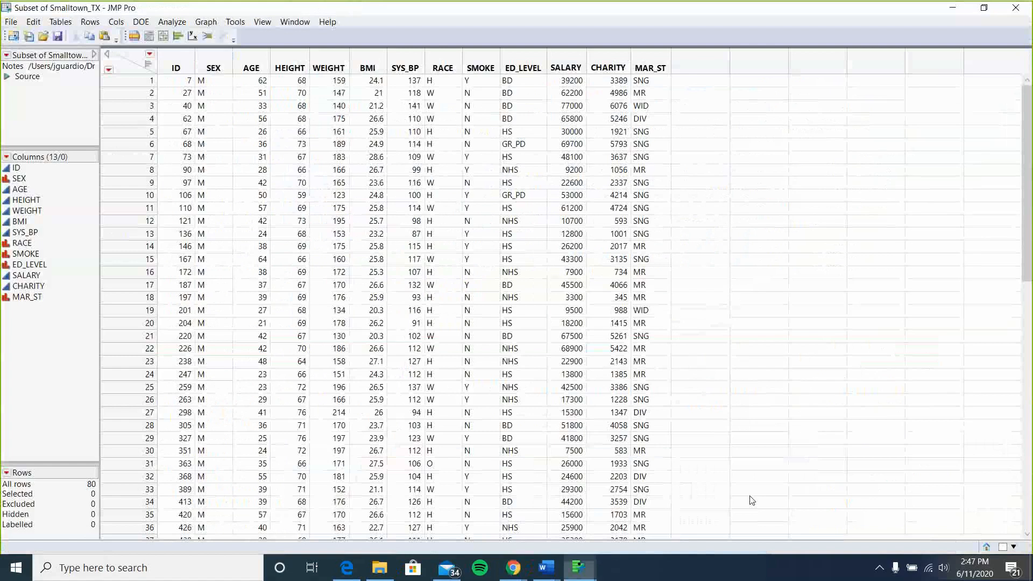
{"action": "left_click", "coordinate": [165, 27]}
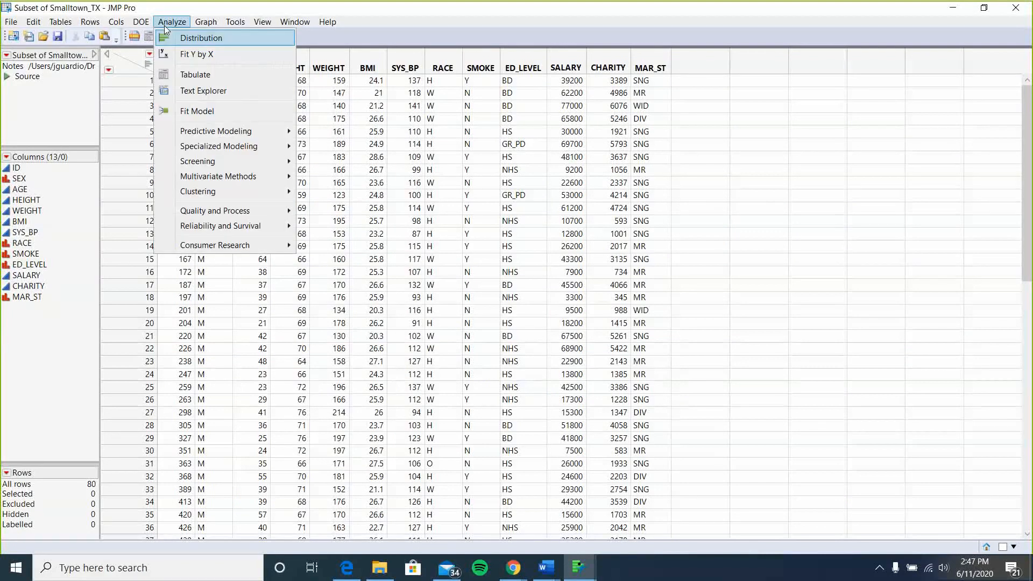
{"action": "left_click", "coordinate": [200, 39]}
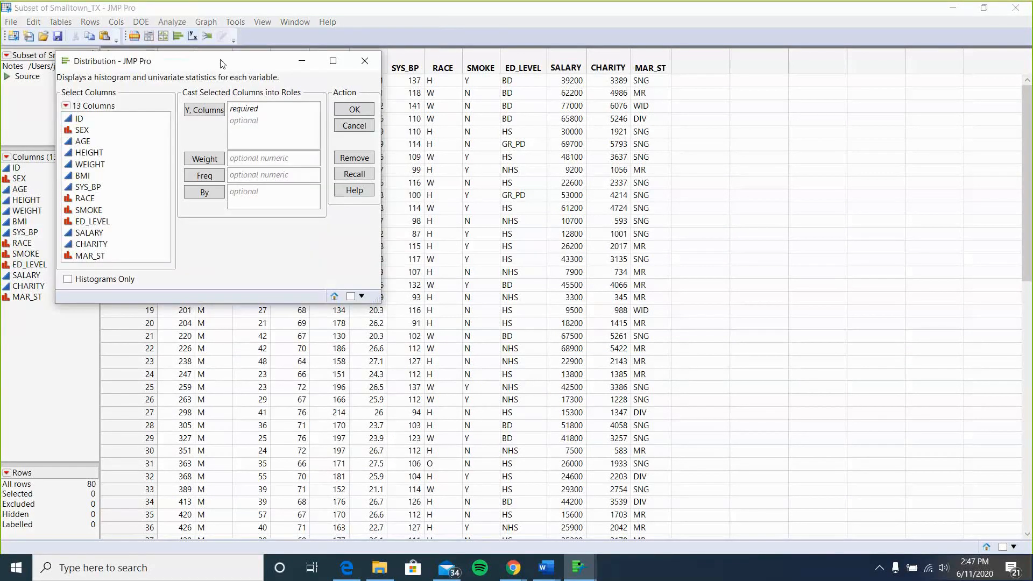
{"action": "left_click_drag", "start_coordinate": [221, 63], "coordinate": [456, 88]}
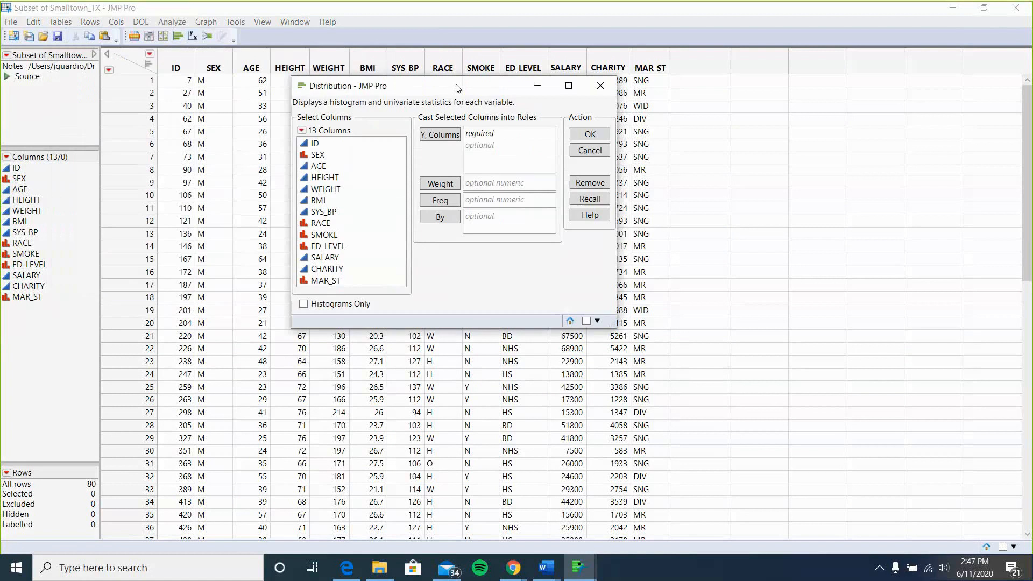
Run a Distribution analysis with HEIGHT as the Y column.
{"action": "left_click", "coordinate": [323, 178]}
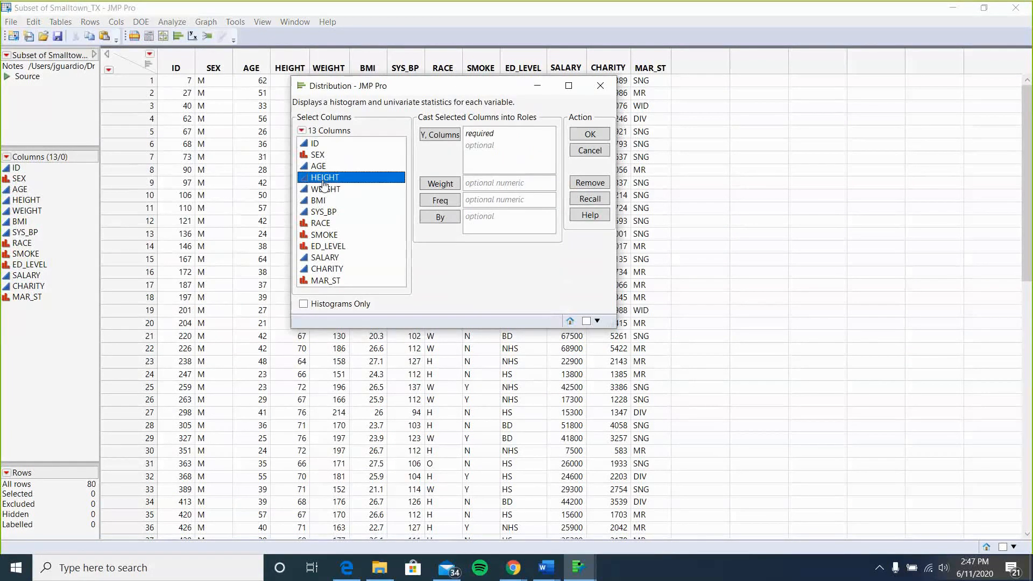
{"action": "left_click", "coordinate": [317, 156]}
{"action": "left_click", "coordinate": [327, 223]}
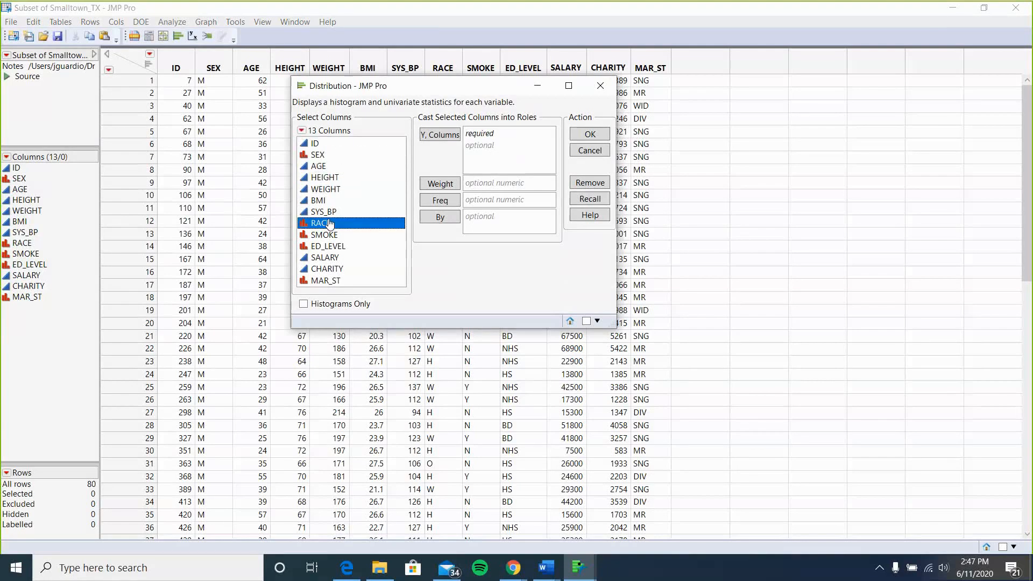
{"action": "left_click", "coordinate": [329, 236]}
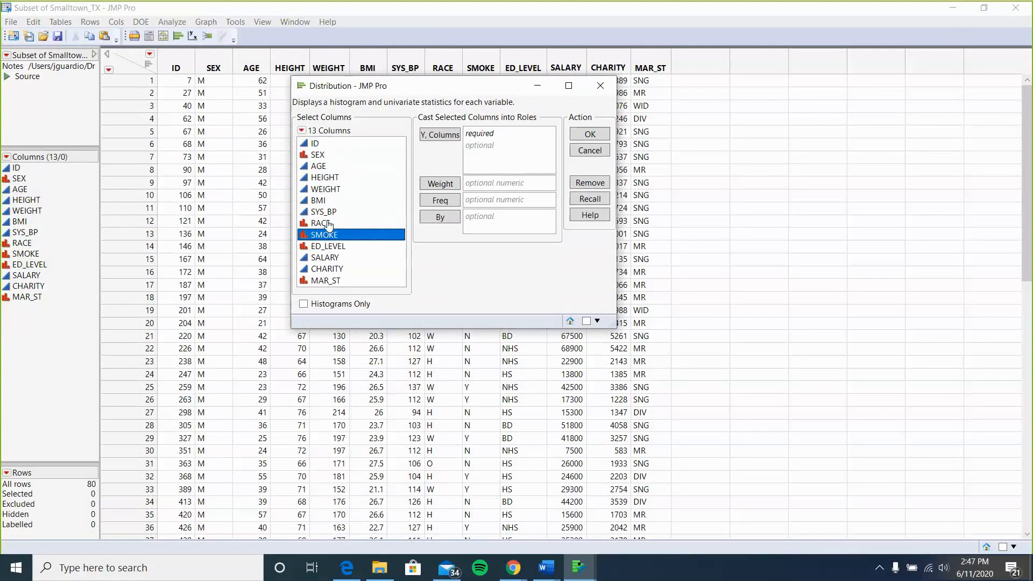
{"action": "left_click", "coordinate": [323, 168]}
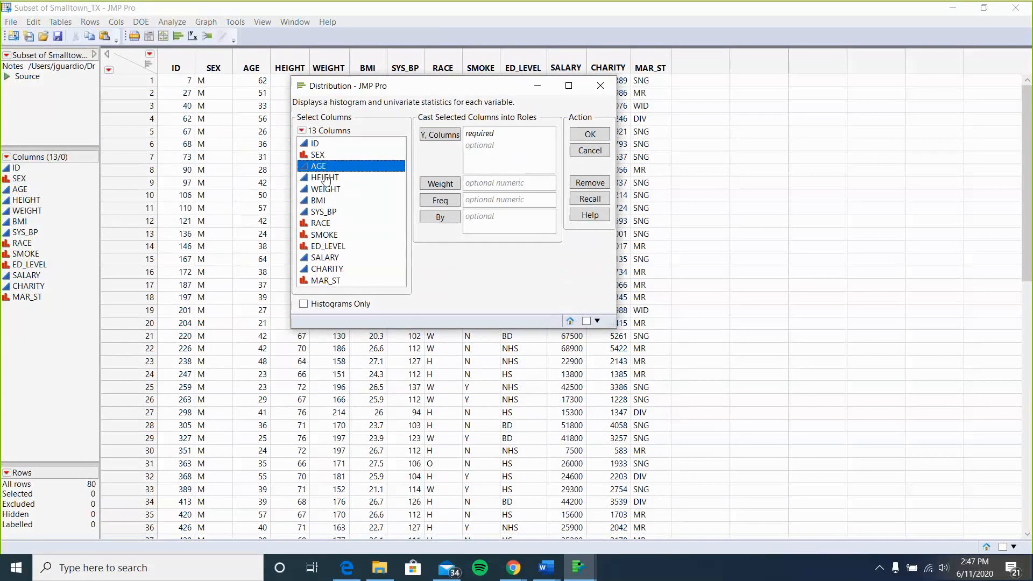
{"action": "left_click", "coordinate": [326, 178]}
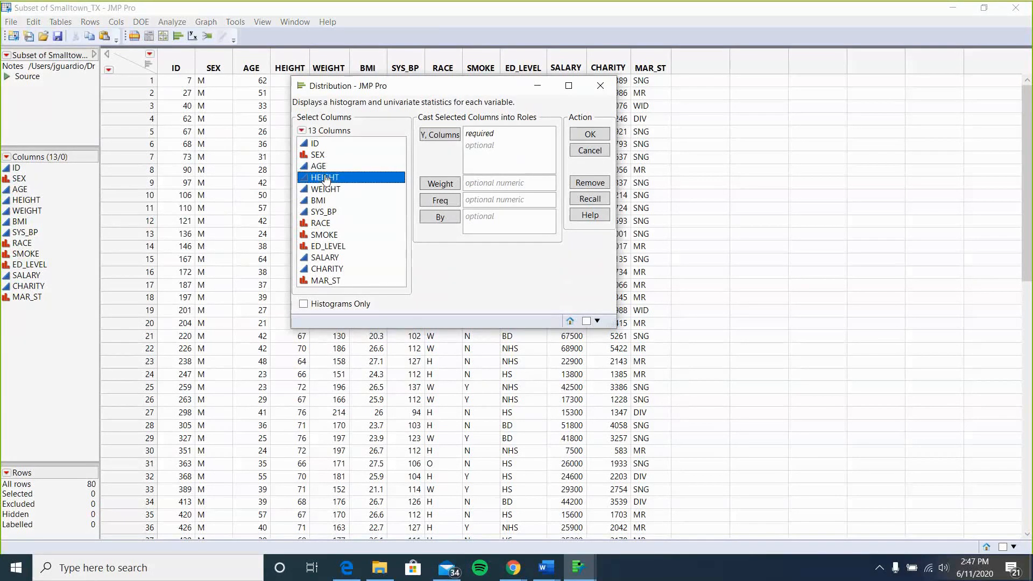
{"action": "left_click", "coordinate": [445, 138]}
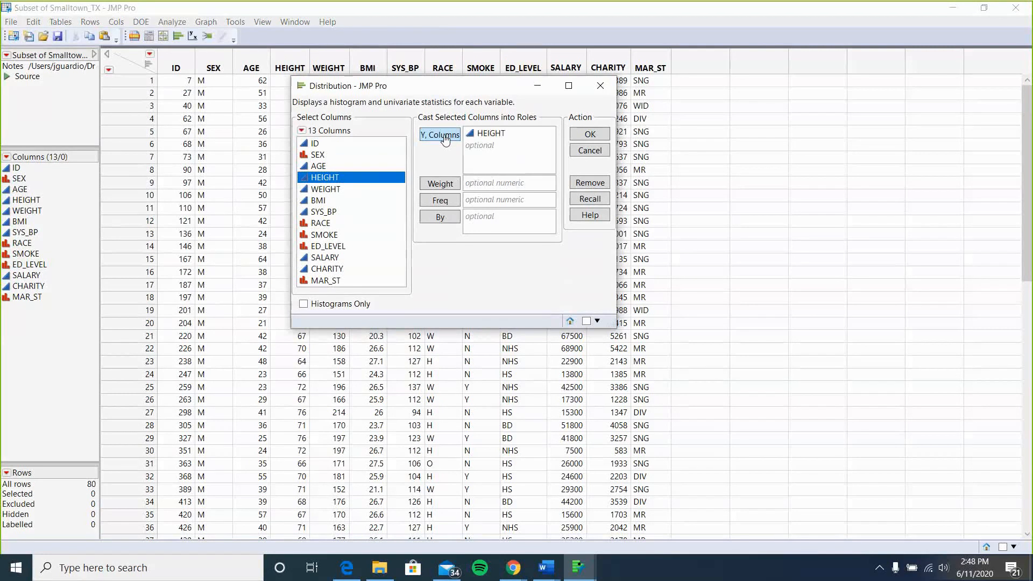
{"action": "left_click", "coordinate": [591, 134]}
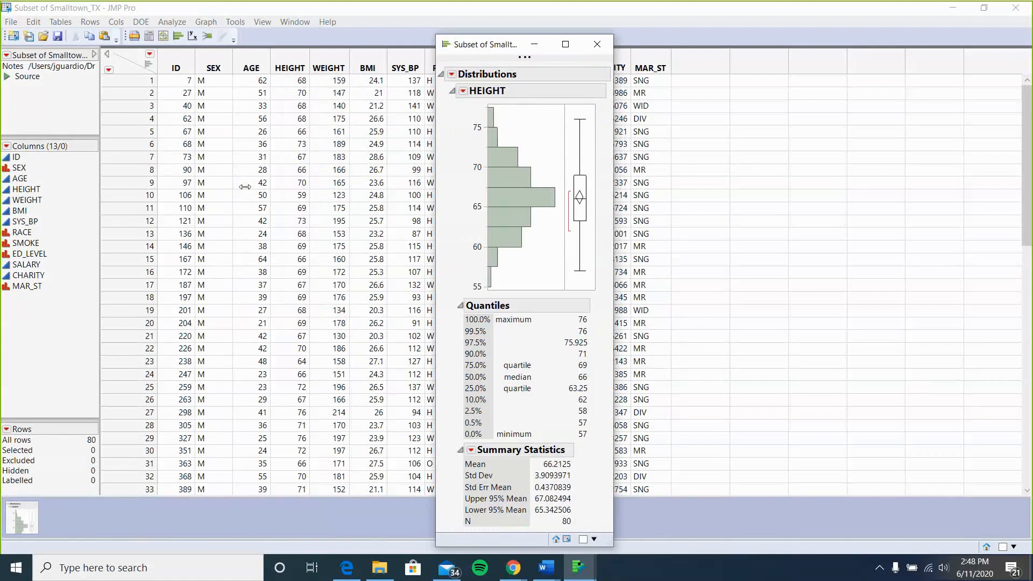
Switch the HEIGHT distribution report to a horizontal layout and widen its window.
{"action": "left_click_drag", "start_coordinate": [244, 187], "coordinate": [245, 187]}
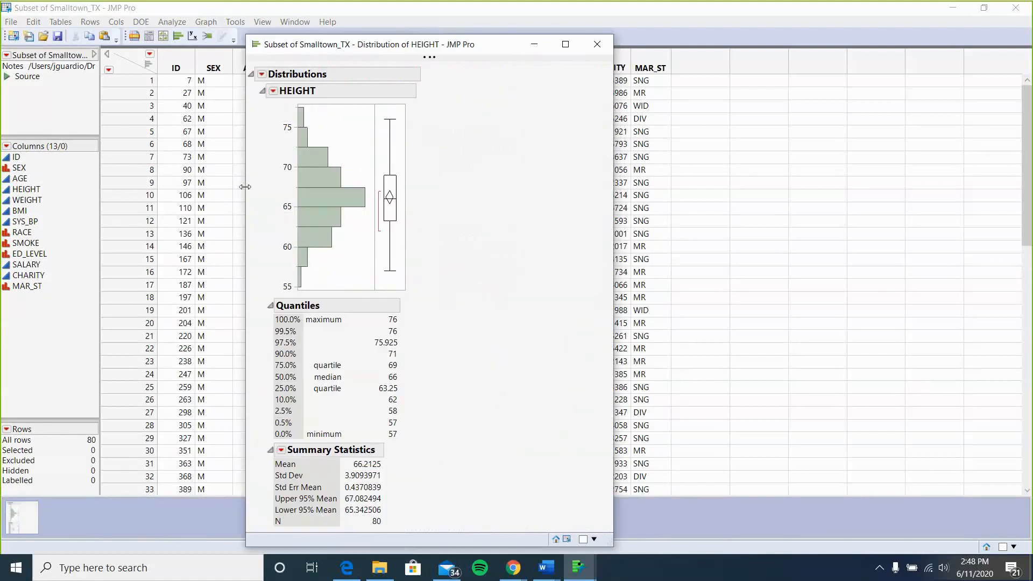
{"action": "left_click", "coordinate": [273, 91]}
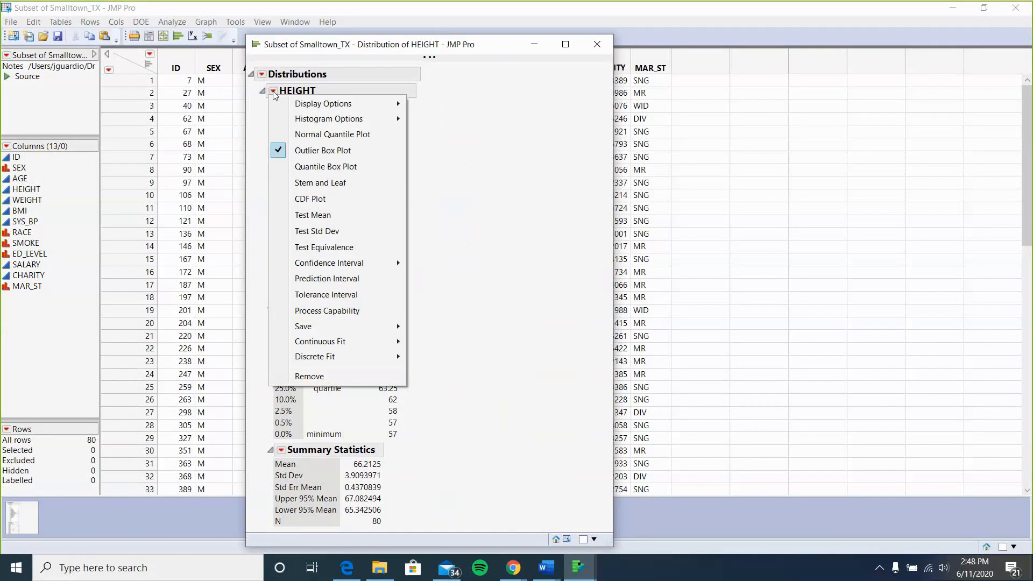
{"action": "left_click", "coordinate": [495, 134]}
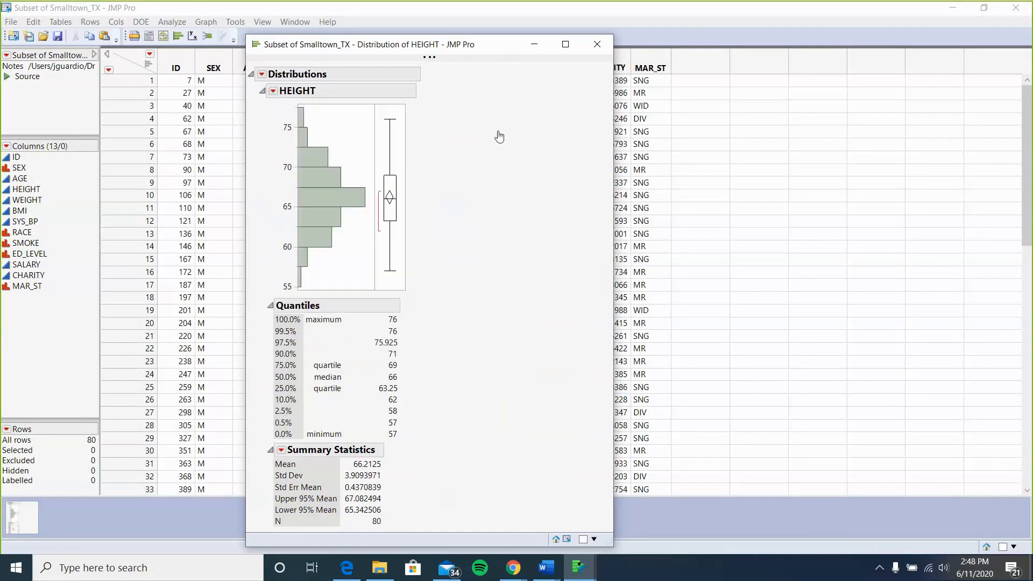
{"action": "left_click", "coordinate": [273, 91]}
{"action": "mouse_move", "coordinate": [334, 103]}
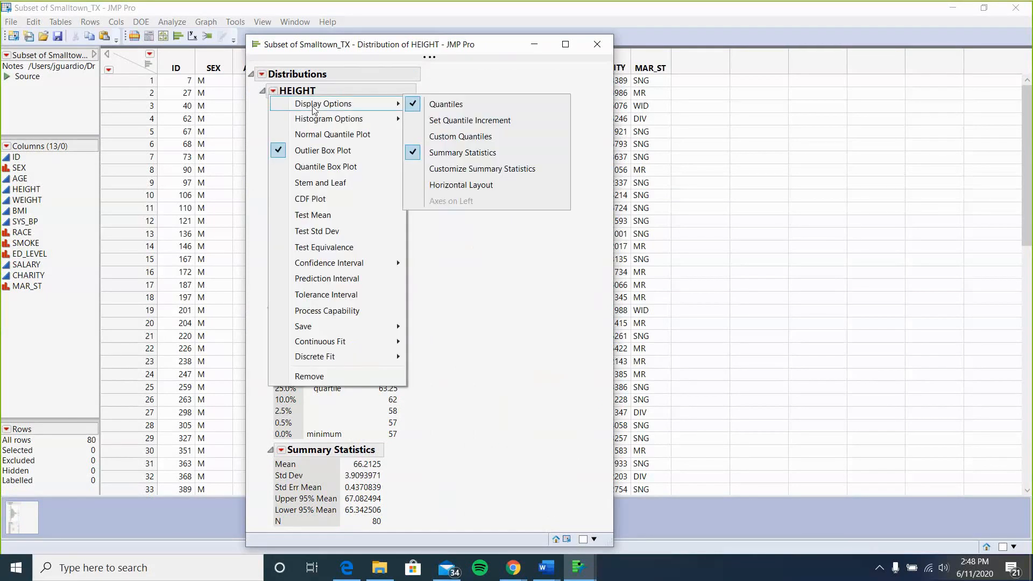
{"action": "left_click", "coordinate": [496, 185]}
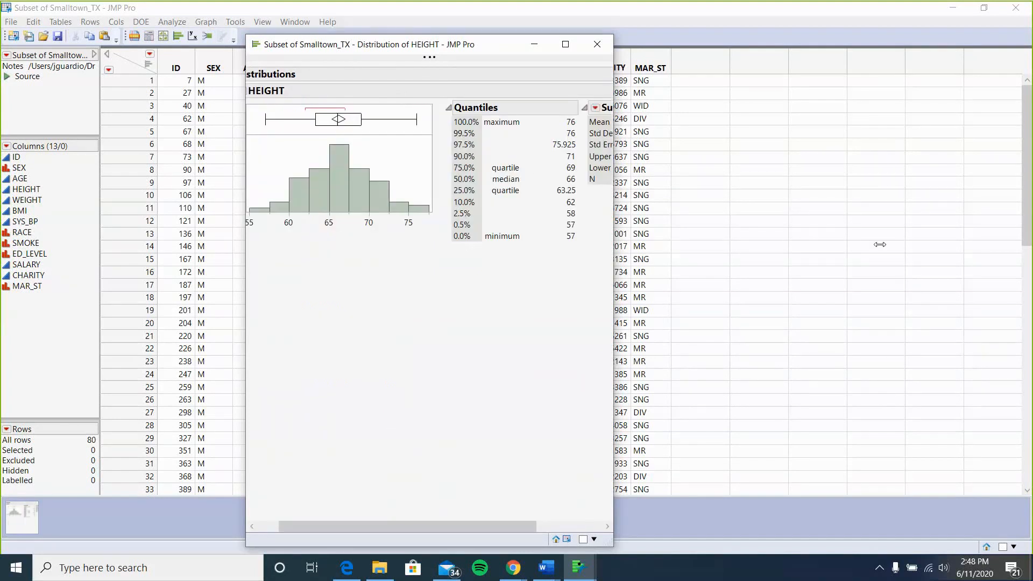
{"action": "left_click_drag", "start_coordinate": [613, 244], "coordinate": [880, 244]}
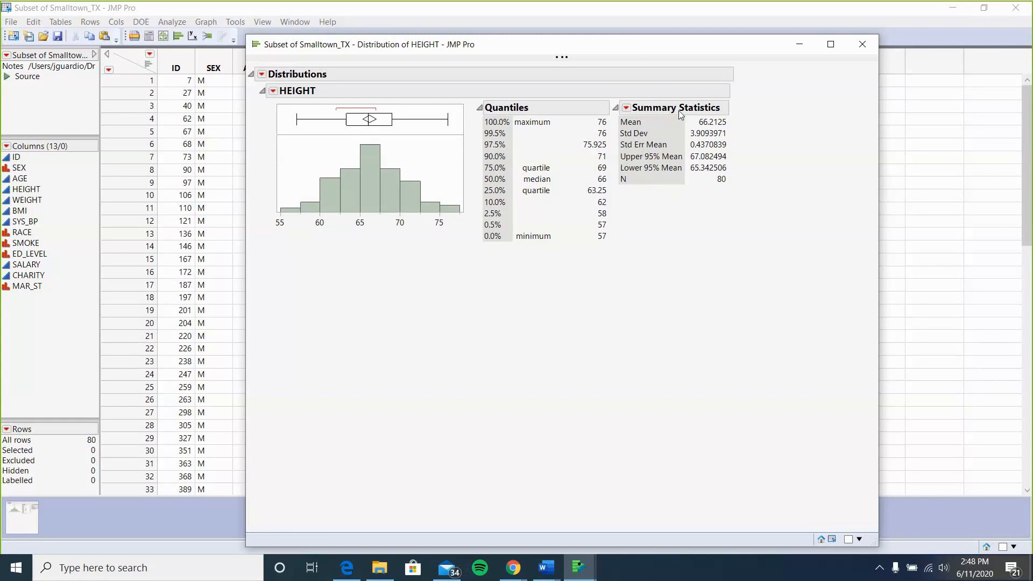
Customize the summary statistics to show Mean, Std Dev, Variance, CV, Median, Mode and Range only.
{"action": "left_click", "coordinate": [626, 108]}
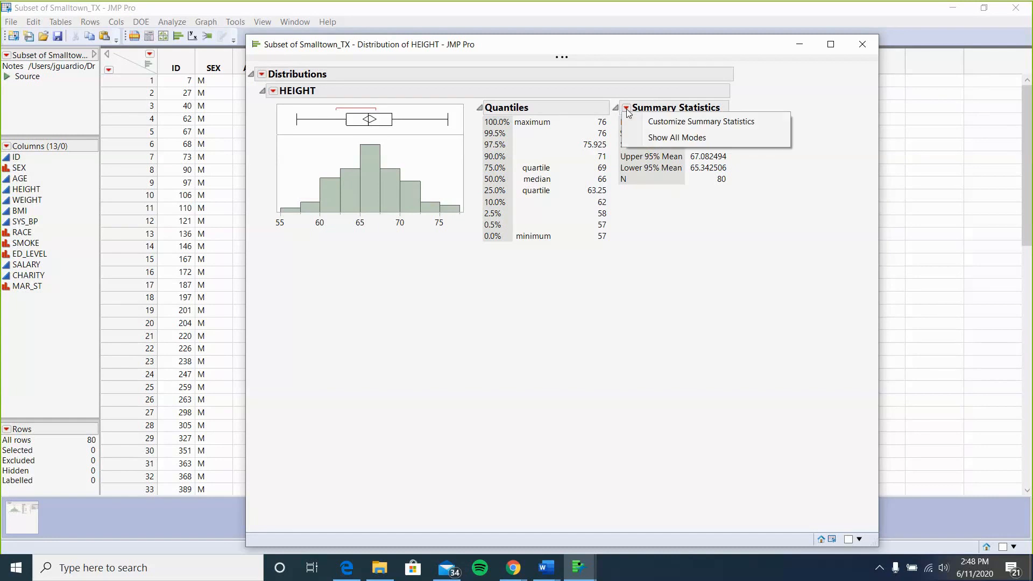
{"action": "left_click", "coordinate": [654, 124]}
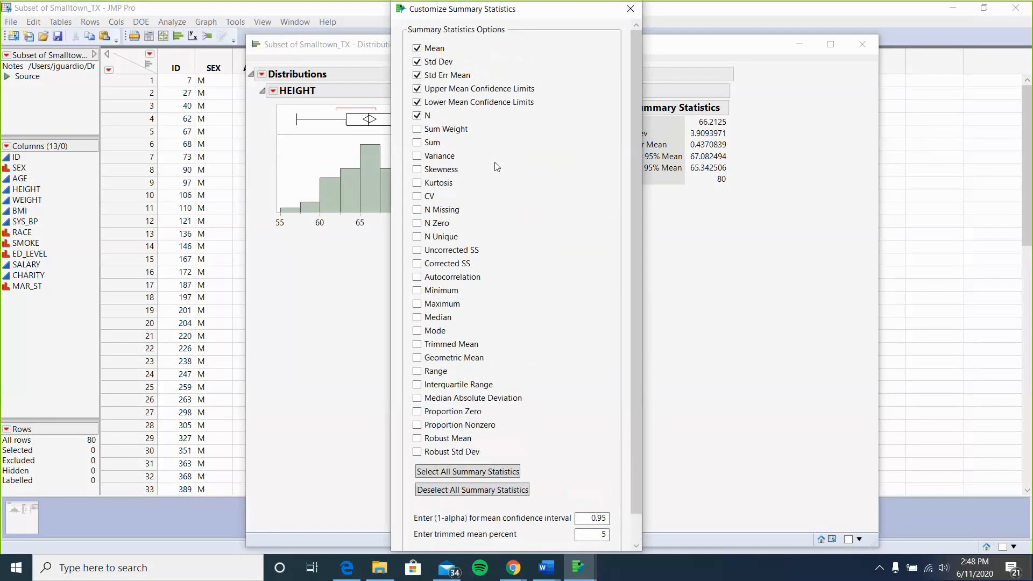
{"action": "scroll", "coordinate": [496, 167], "scroll_direction": "down", "scroll_amount": 1}
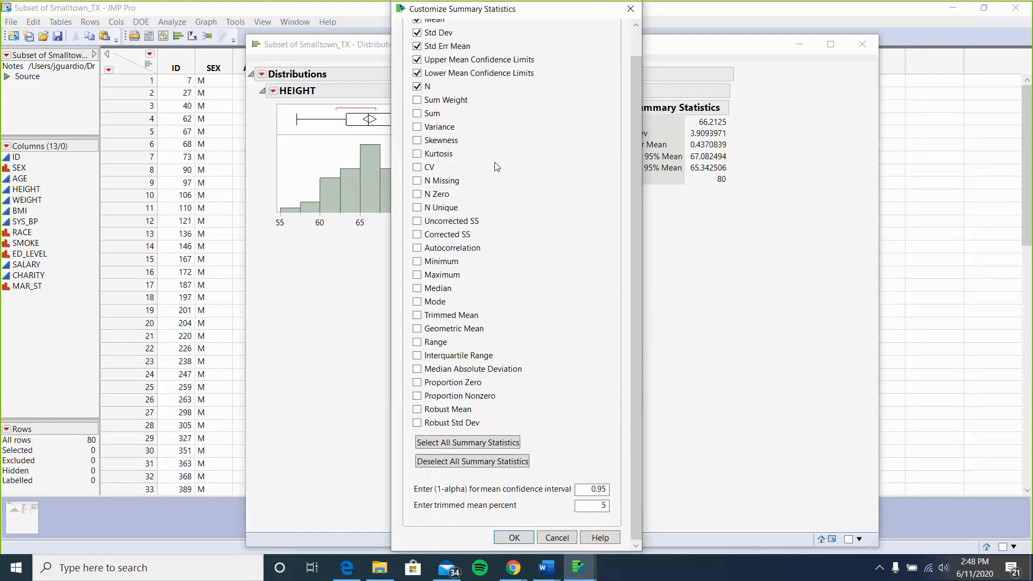
{"action": "scroll", "coordinate": [496, 166], "scroll_direction": "up", "scroll_amount": 1}
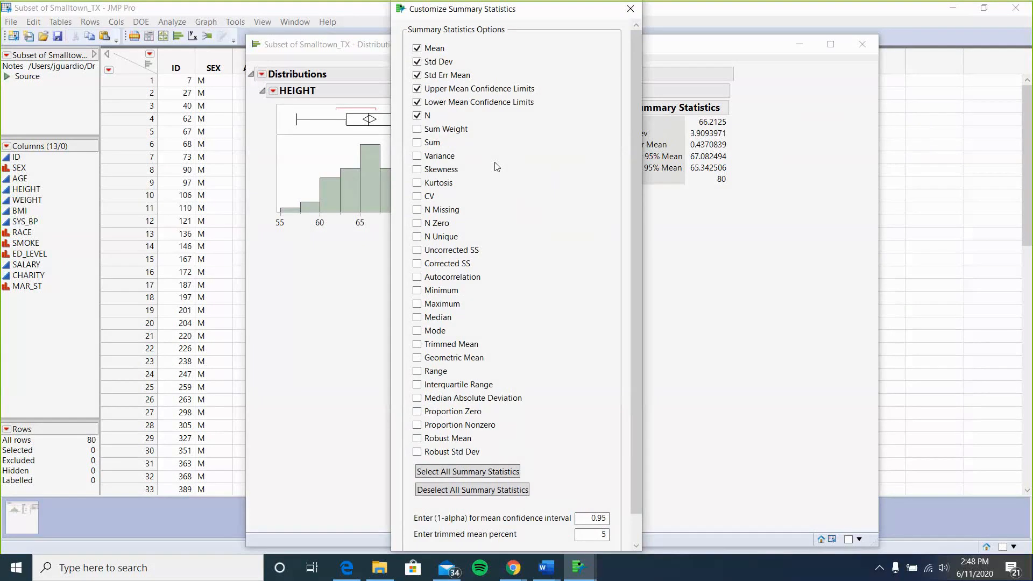
{"action": "scroll", "coordinate": [496, 166], "scroll_direction": "down", "scroll_amount": 1}
{"action": "scroll", "coordinate": [496, 167], "scroll_direction": "up", "scroll_amount": 1}
{"action": "left_click", "coordinate": [417, 331]}
{"action": "left_click", "coordinate": [417, 371]}
{"action": "left_click", "coordinate": [416, 157]}
{"action": "left_click", "coordinate": [417, 198]}
{"action": "left_click", "coordinate": [417, 103]}
{"action": "left_click", "coordinate": [418, 89]}
{"action": "left_click", "coordinate": [417, 76]}
{"action": "scroll", "coordinate": [584, 369], "scroll_direction": "down", "scroll_amount": 1}
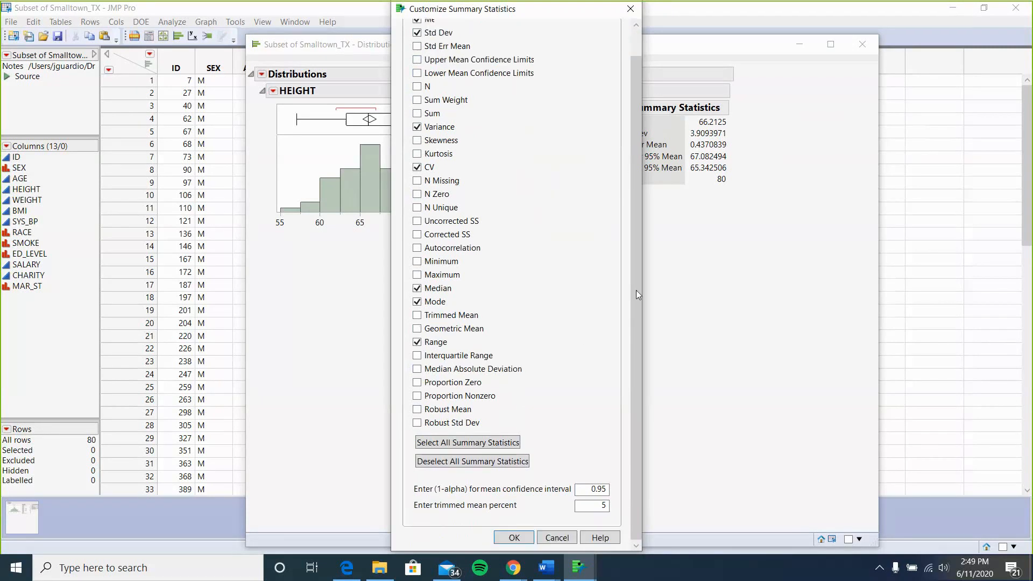
{"action": "left_click", "coordinate": [515, 537]}
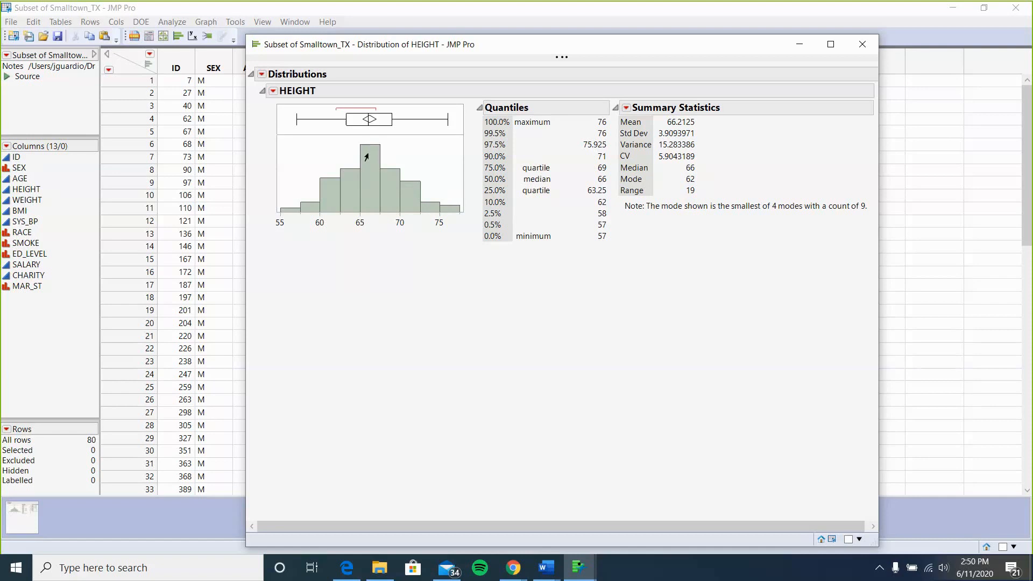
Select the entire HEIGHT report with the Selection tool.
{"action": "mouse_move", "coordinate": [368, 168]}
{"action": "mouse_move", "coordinate": [367, 203]}
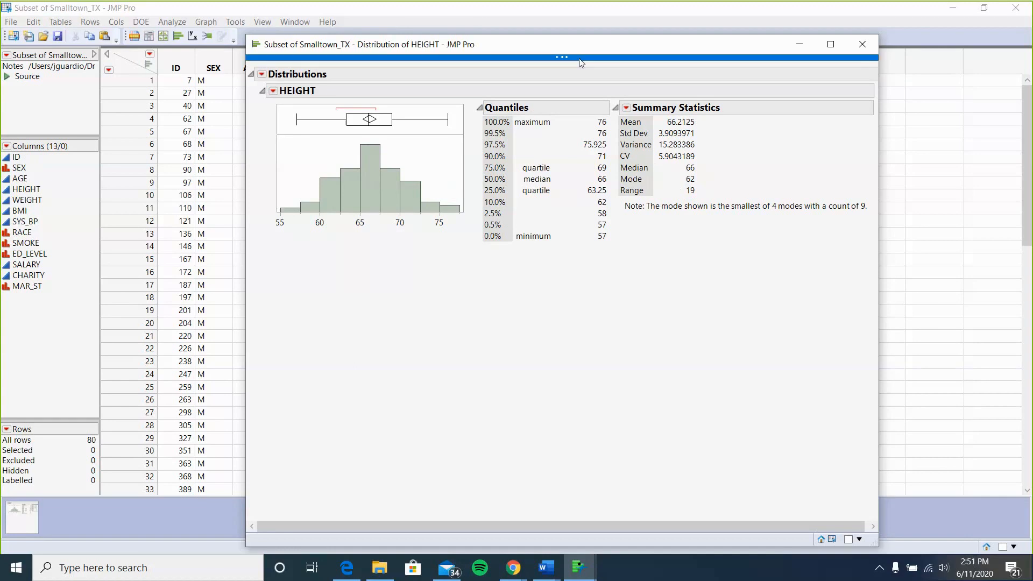
{"action": "mouse_move", "coordinate": [580, 61]}
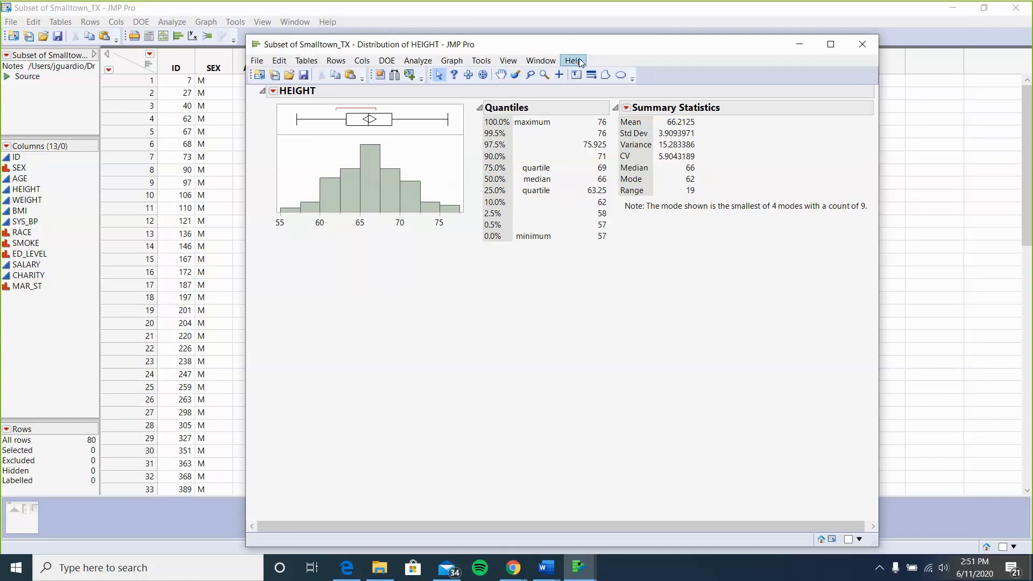
{"action": "left_click", "coordinate": [479, 62]}
{"action": "left_click", "coordinate": [506, 106]}
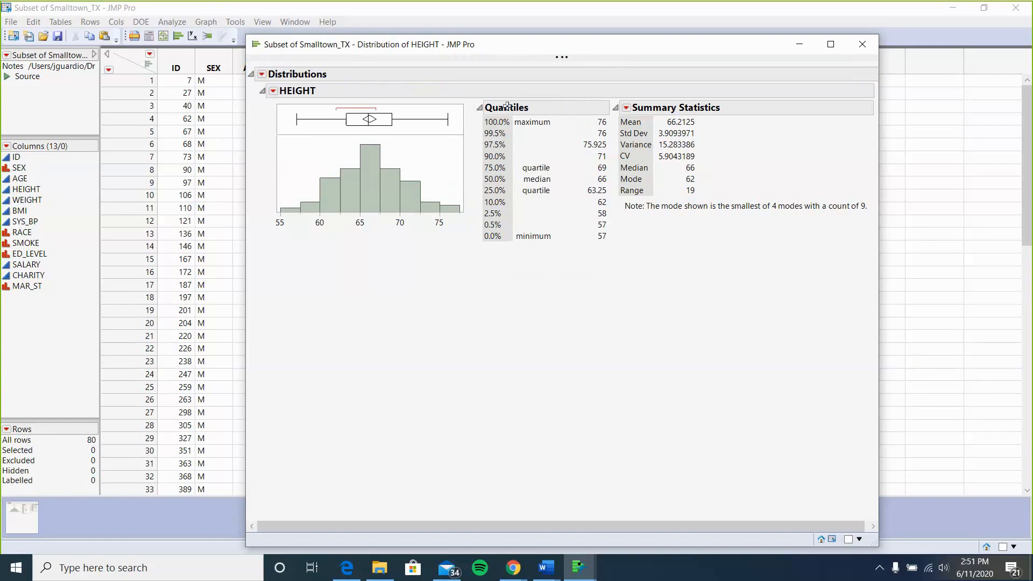
{"action": "left_click", "coordinate": [462, 89]}
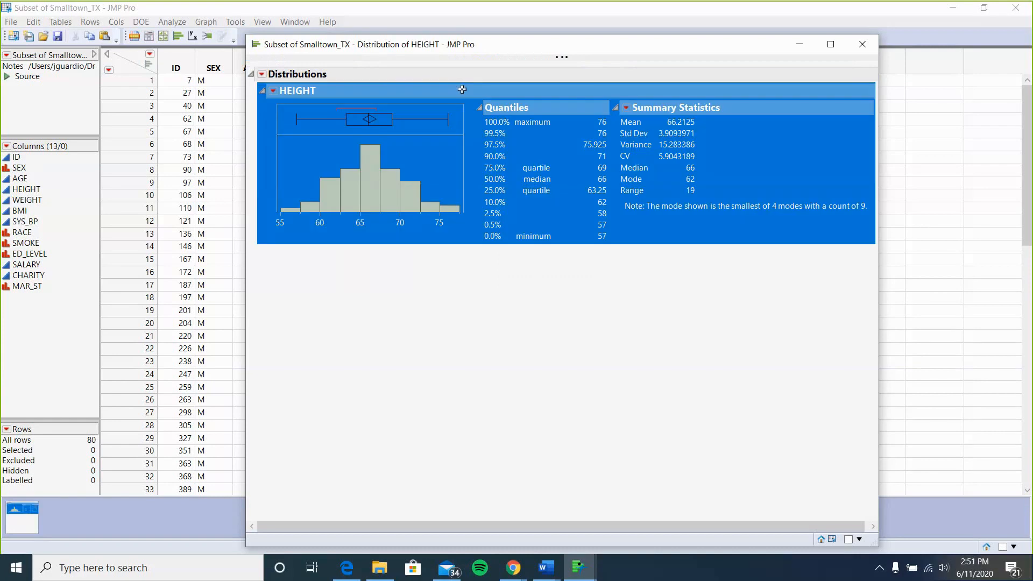
Paste the HEIGHT report into the Stats Lab 31 document below assignment item 2 as a picture.
{"action": "mouse_move", "coordinate": [544, 578]}
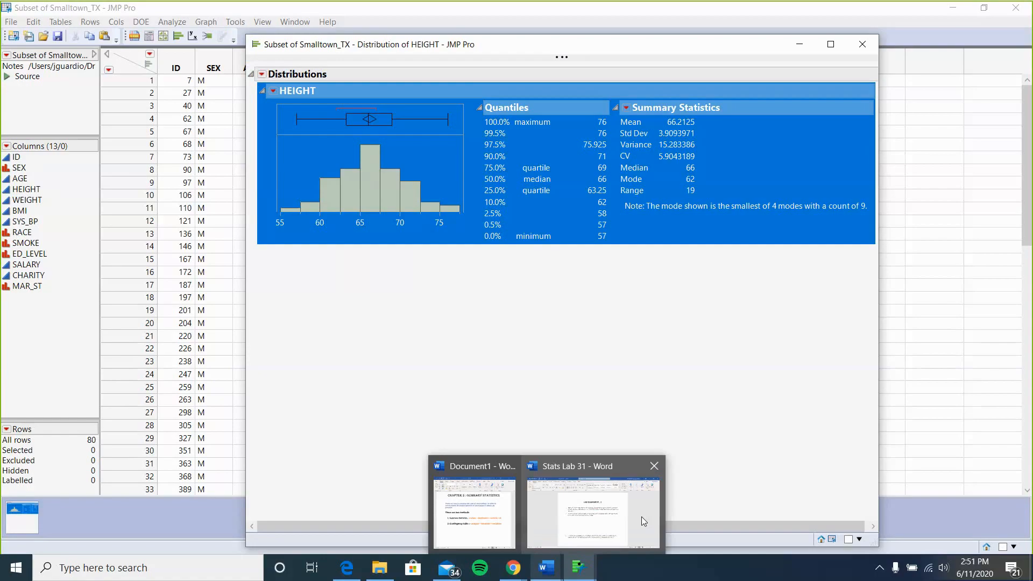
{"action": "left_click", "coordinate": [642, 517]}
{"action": "scroll", "coordinate": [580, 360], "scroll_direction": "down", "scroll_amount": 1}
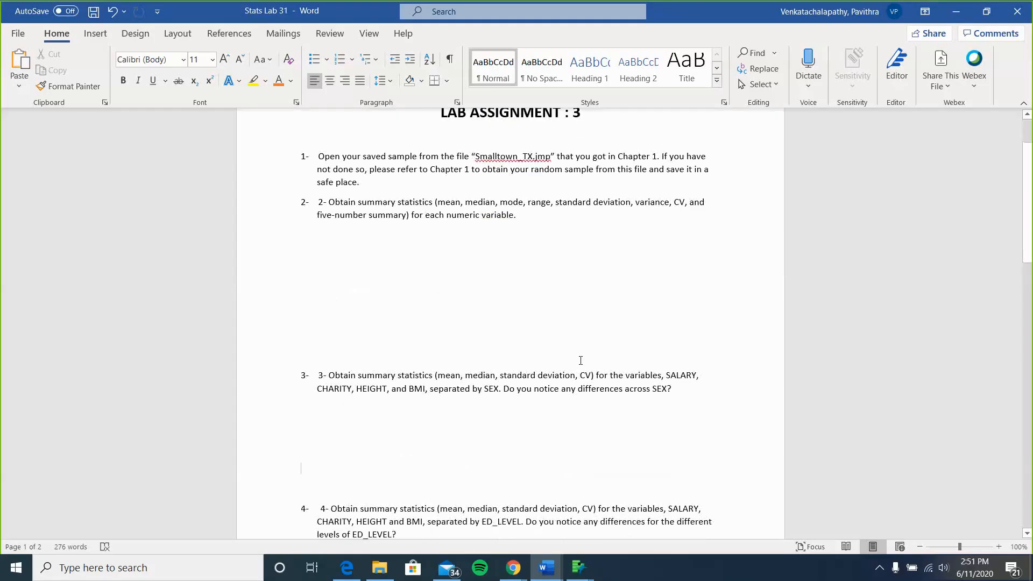
{"action": "left_click", "coordinate": [376, 261]}
{"action": "key", "text": "ctrl+v"}
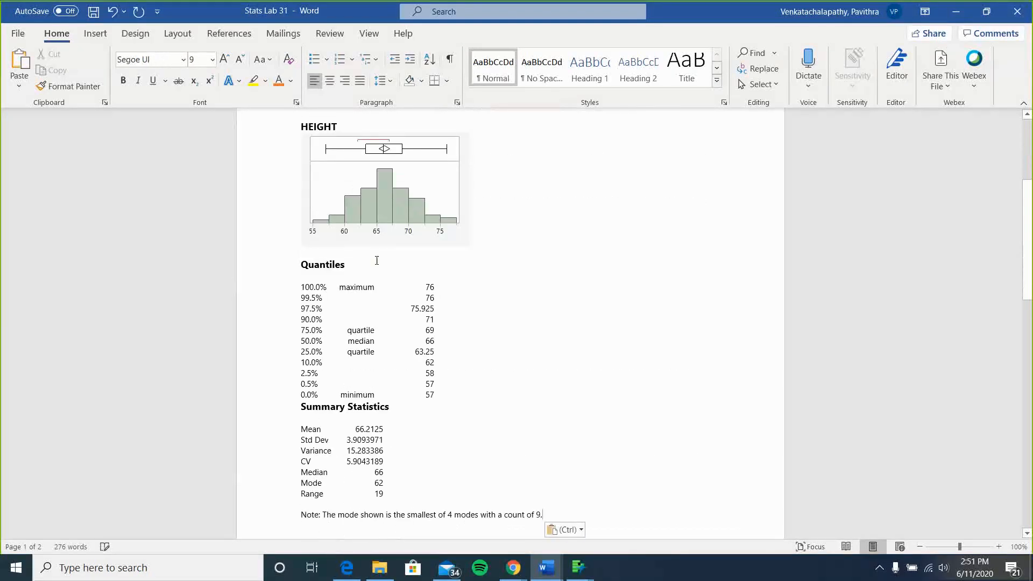
{"action": "left_click", "coordinate": [566, 531]}
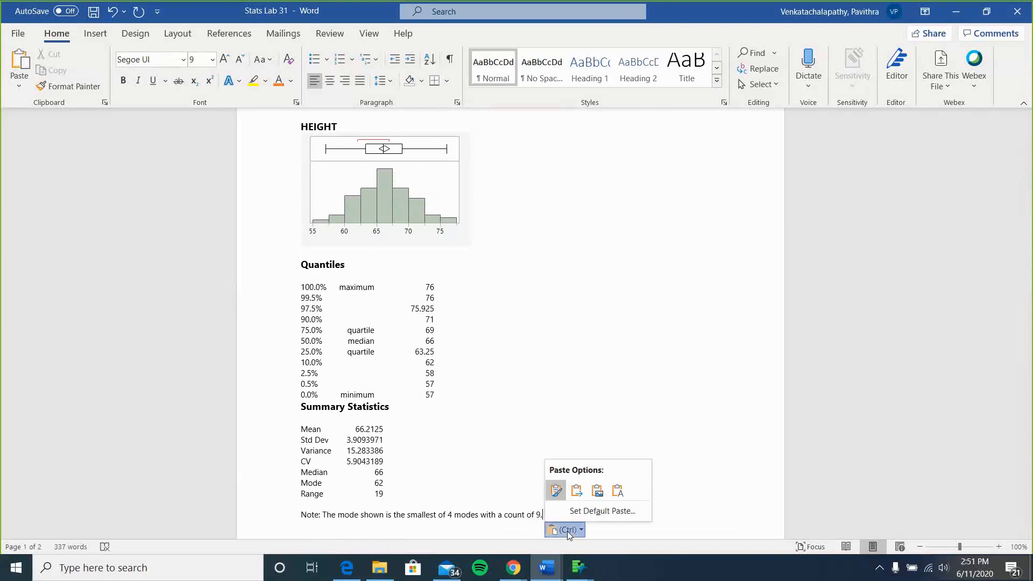
{"action": "left_click", "coordinate": [596, 489]}
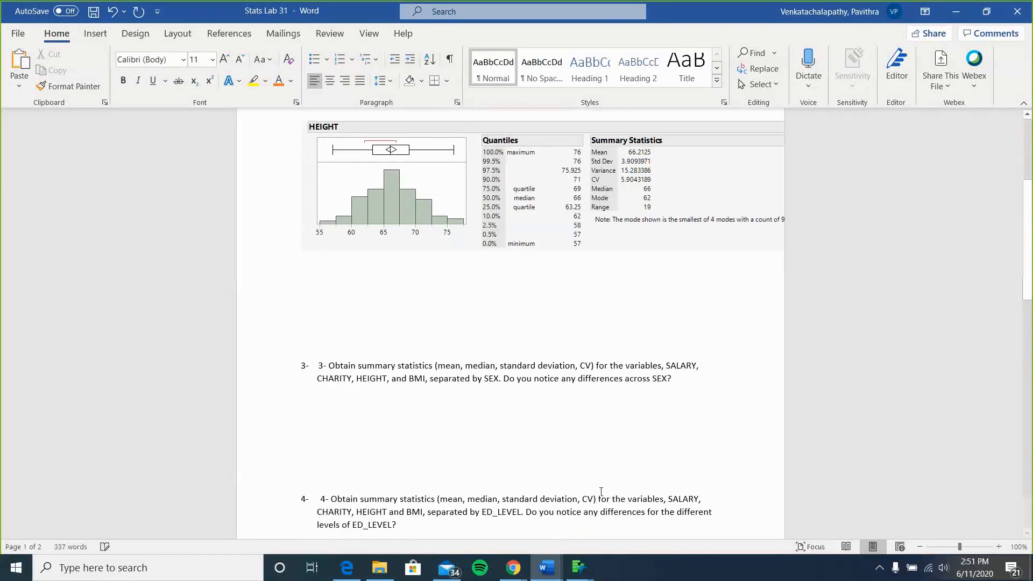
Resize the pasted report picture to fit within the page margins.
{"action": "scroll", "coordinate": [546, 322], "scroll_direction": "up", "scroll_amount": 5}
{"action": "left_click", "coordinate": [545, 323]}
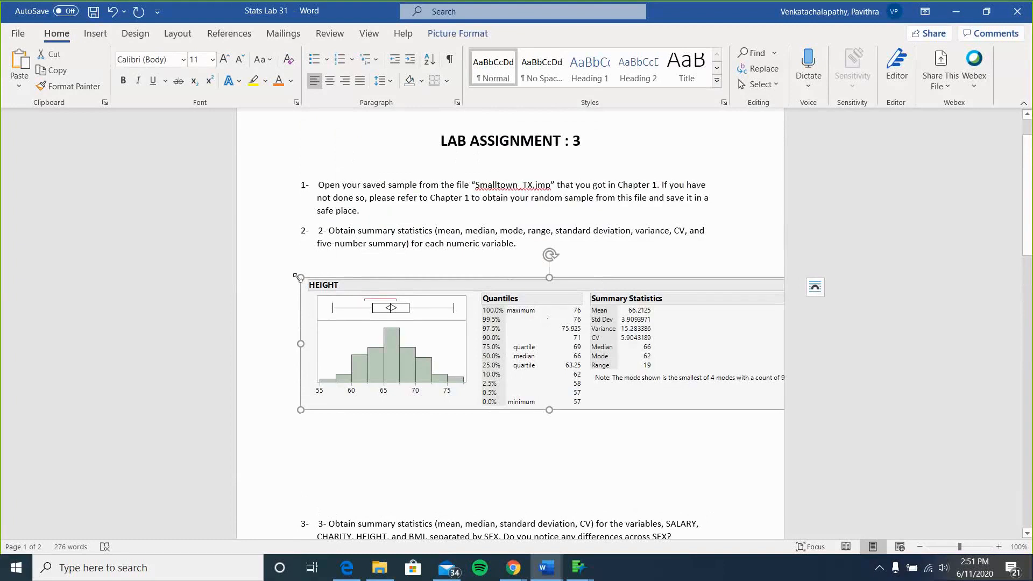
{"action": "left_click_drag", "start_coordinate": [300, 278], "coordinate": [328, 298]}
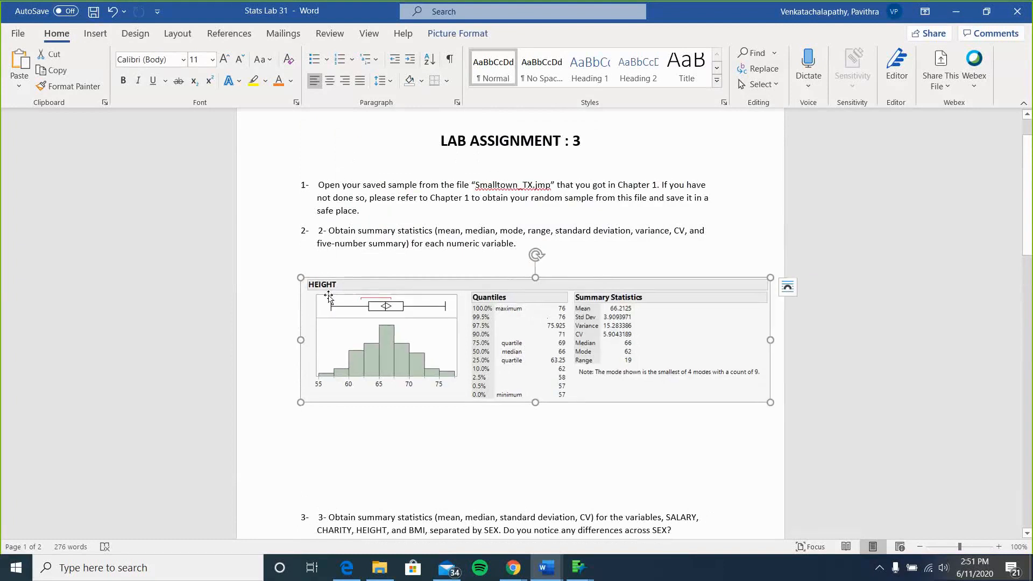
{"action": "left_click", "coordinate": [547, 456]}
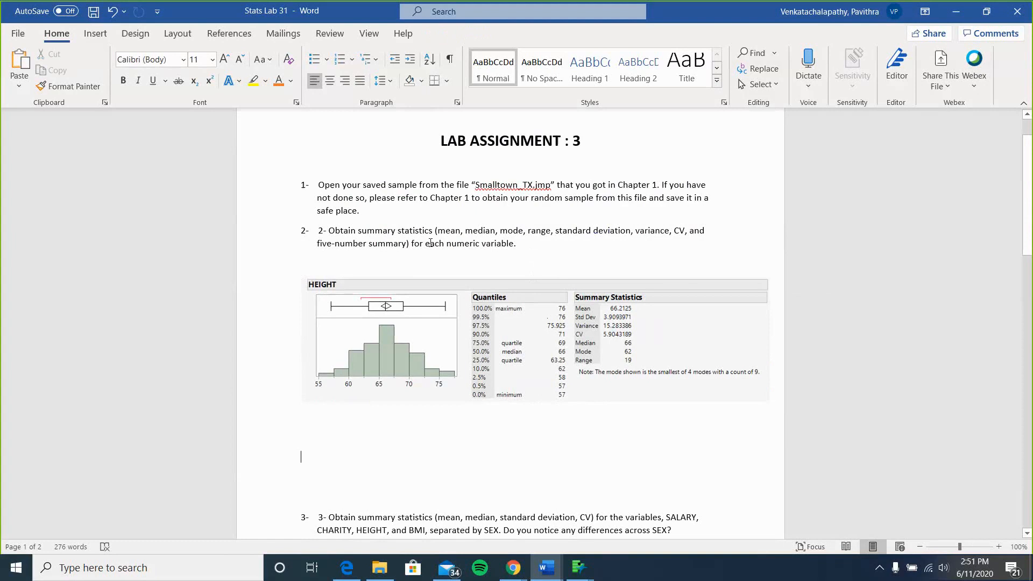
Highlight the assignment wording about each numeric variable and the SALARY, CHARITY, HEIGHT, BMI variables in item 3.
{"action": "left_click_drag", "start_coordinate": [430, 243], "coordinate": [507, 246]}
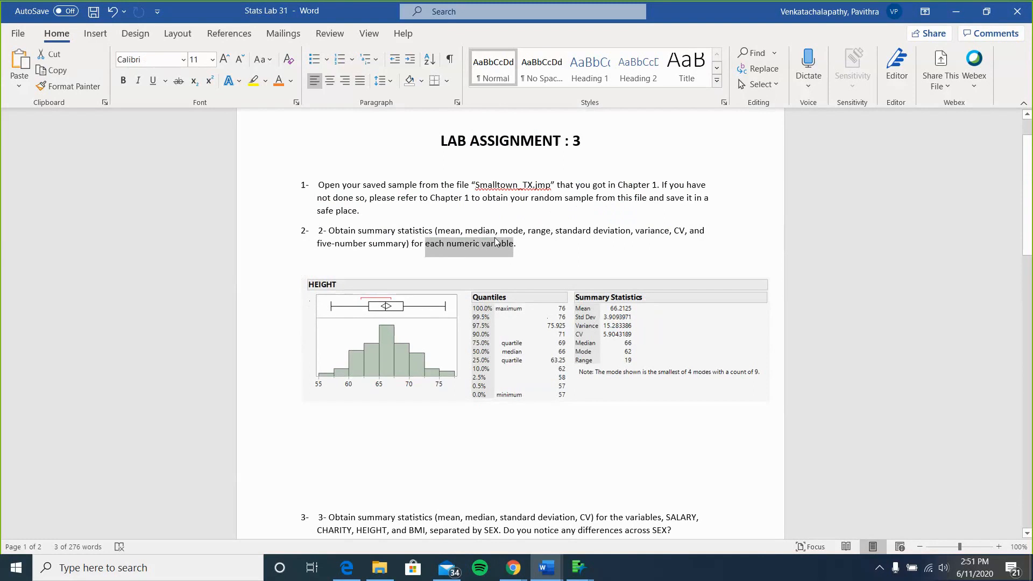
{"action": "left_click", "coordinate": [512, 285]}
{"action": "scroll", "coordinate": [512, 286], "scroll_direction": "down", "scroll_amount": 5}
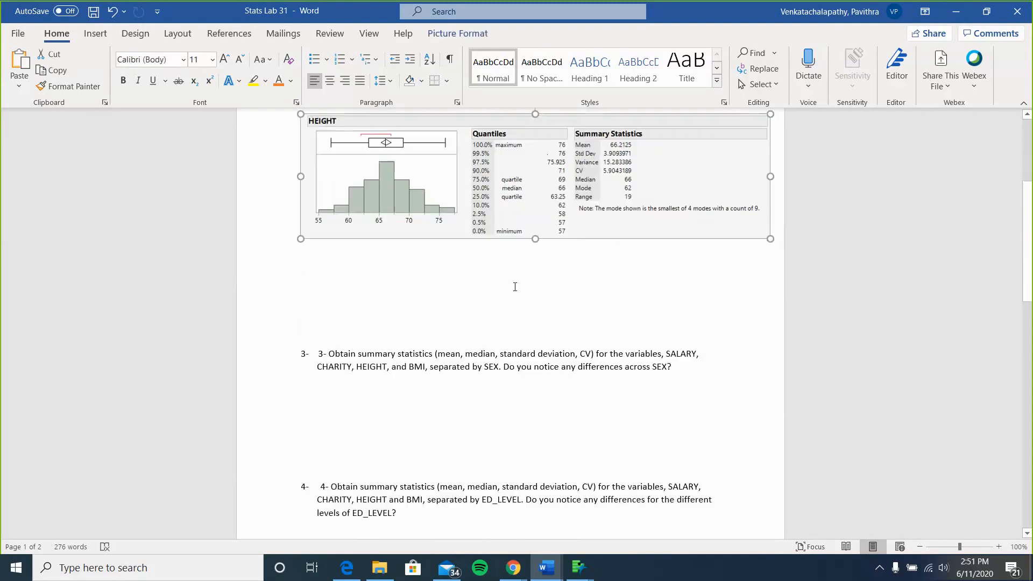
{"action": "left_click", "coordinate": [511, 285]}
{"action": "scroll", "coordinate": [514, 286], "scroll_direction": "down", "scroll_amount": 2}
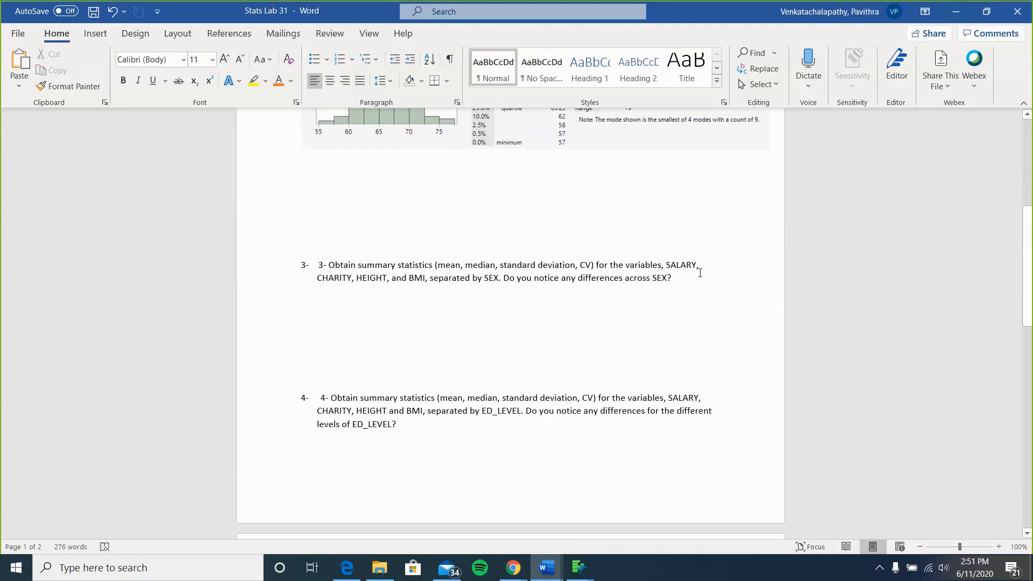
{"action": "left_click_drag", "start_coordinate": [699, 273], "coordinate": [429, 281]}
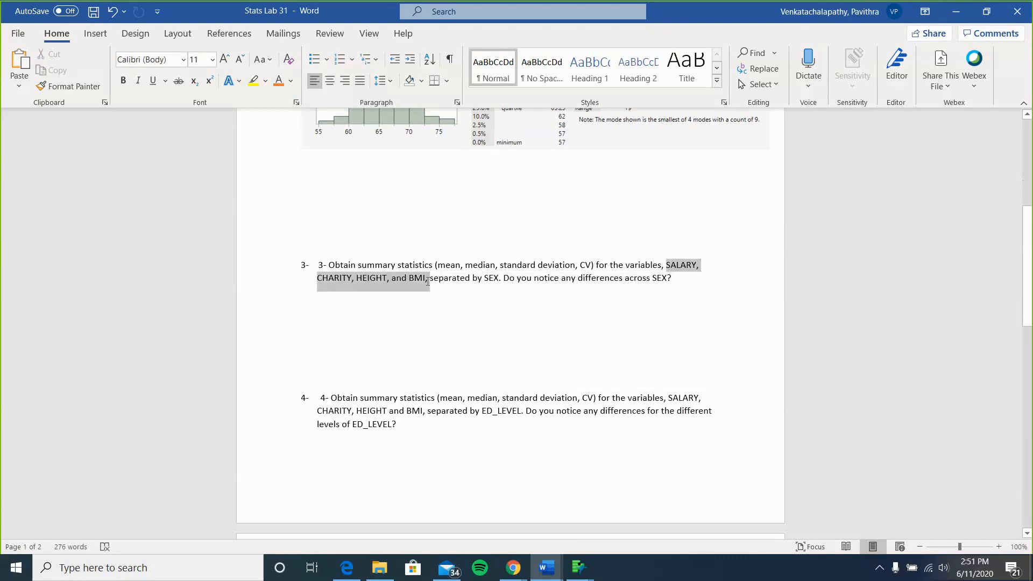
{"action": "double_click", "coordinate": [490, 279]}
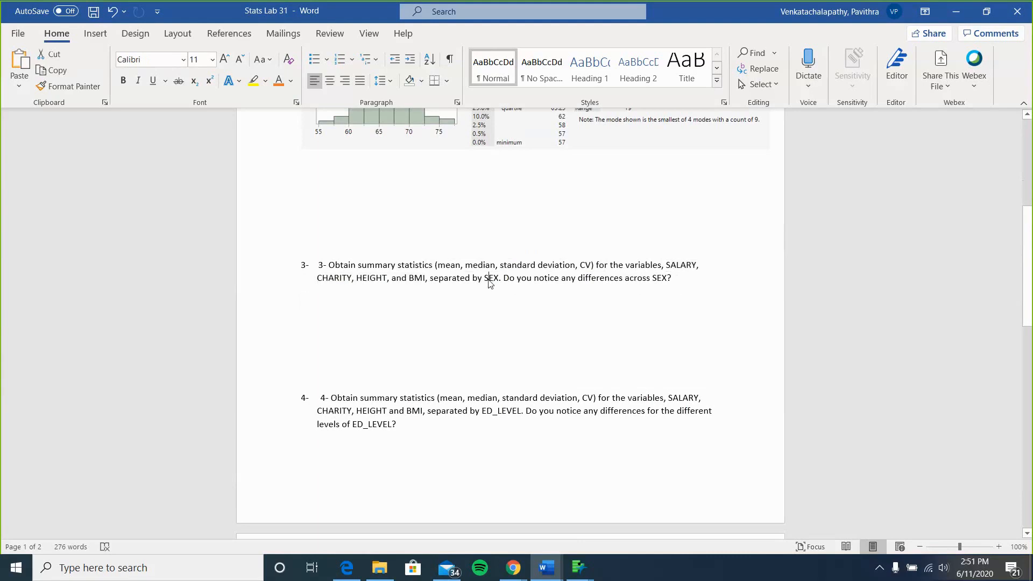
Place the cursor below assignment item 3 in the document and close the HEIGHT distribution report in JMP.
{"action": "left_click", "coordinate": [591, 340]}
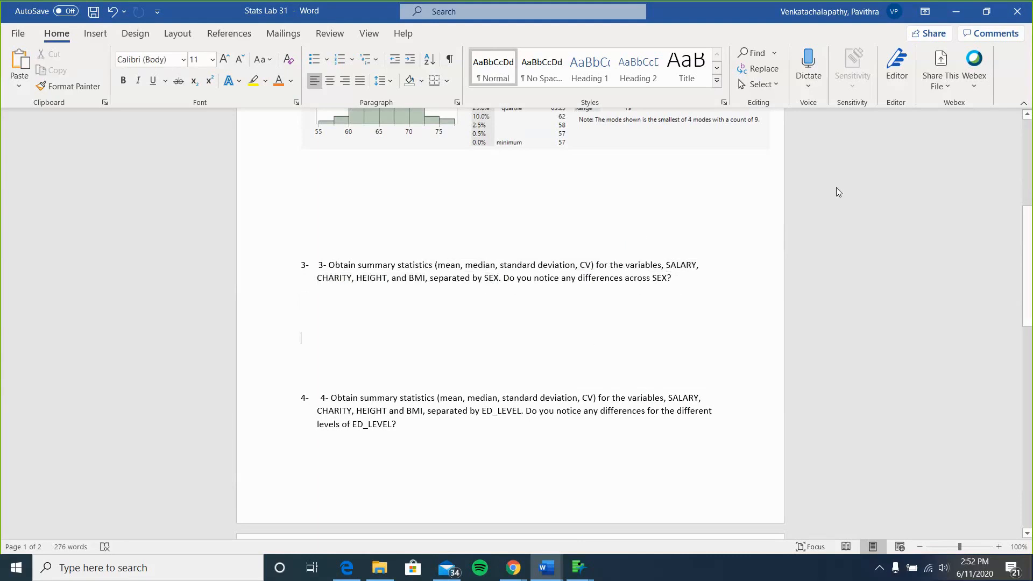
{"action": "left_click", "coordinate": [957, 16]}
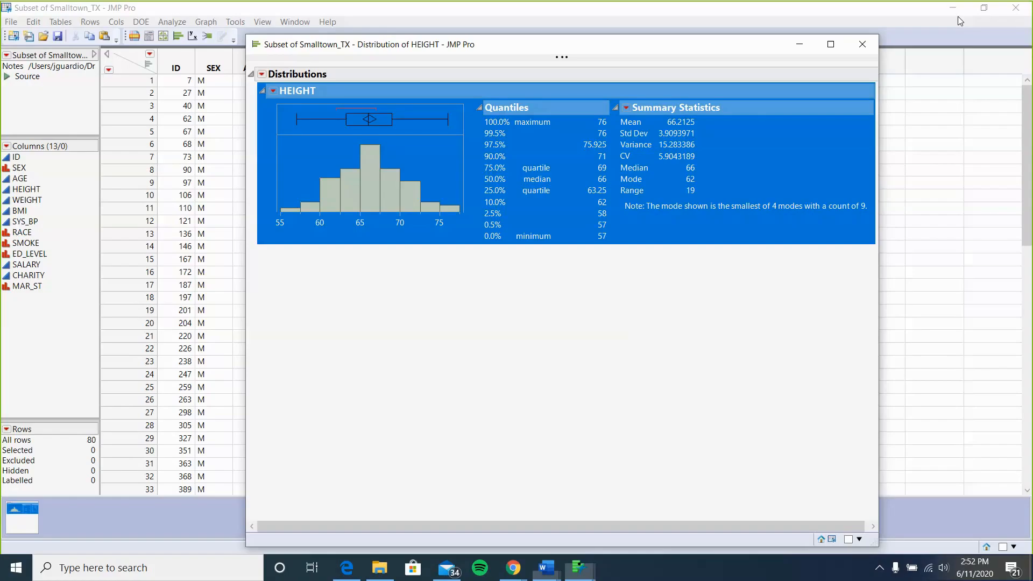
{"action": "left_click", "coordinate": [863, 46]}
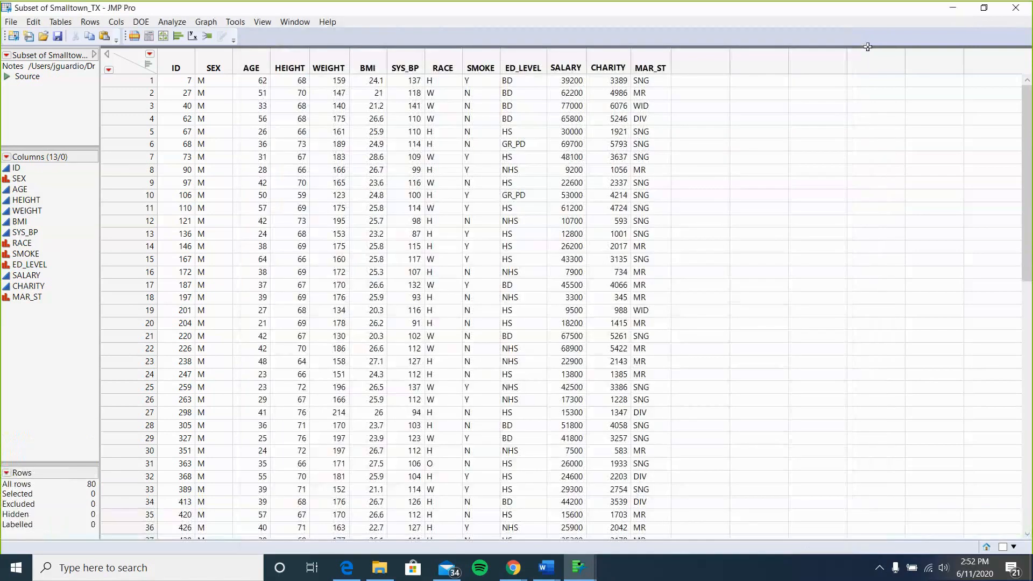
Open the Distribution platform and assign SEX as the By variable.
{"action": "left_click", "coordinate": [172, 22]}
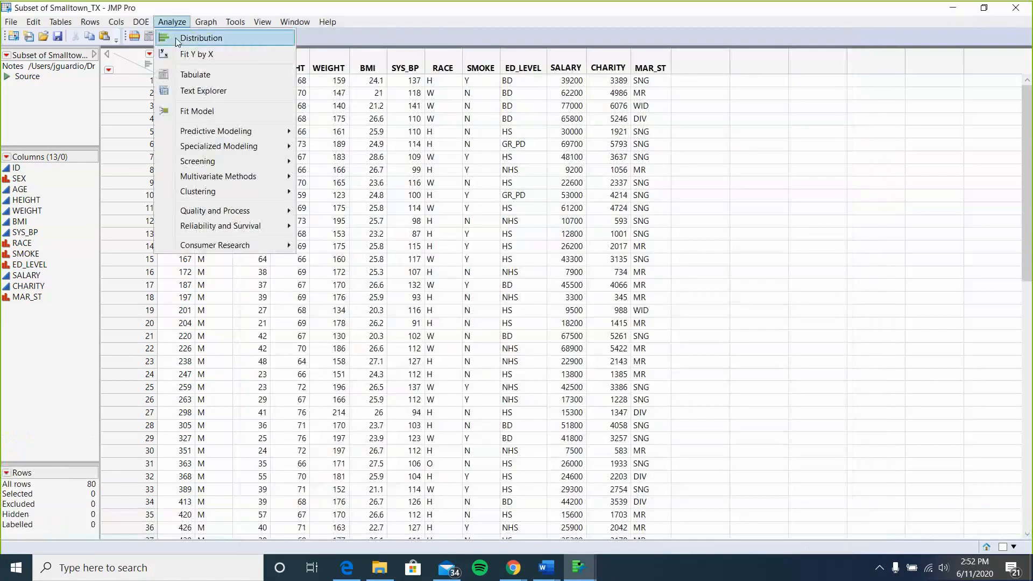
{"action": "left_click", "coordinate": [177, 40]}
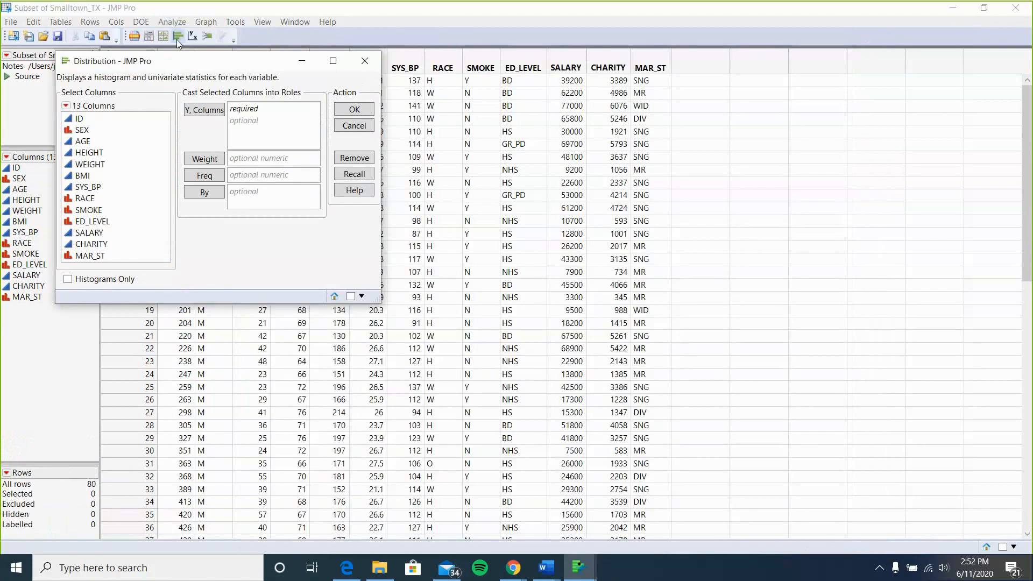
{"action": "left_click", "coordinate": [81, 132]}
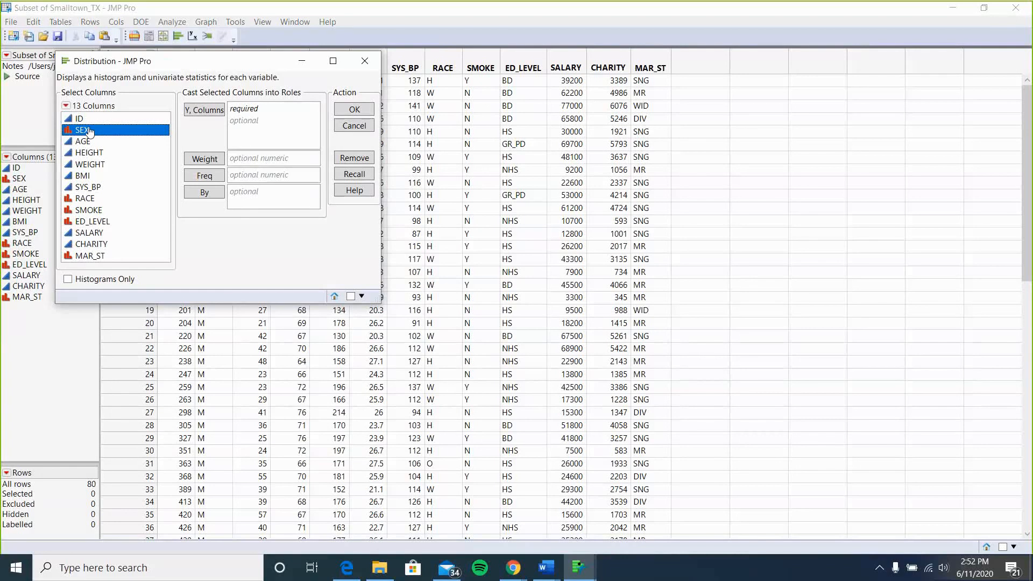
{"action": "left_click_drag", "start_coordinate": [95, 133], "coordinate": [261, 199]}
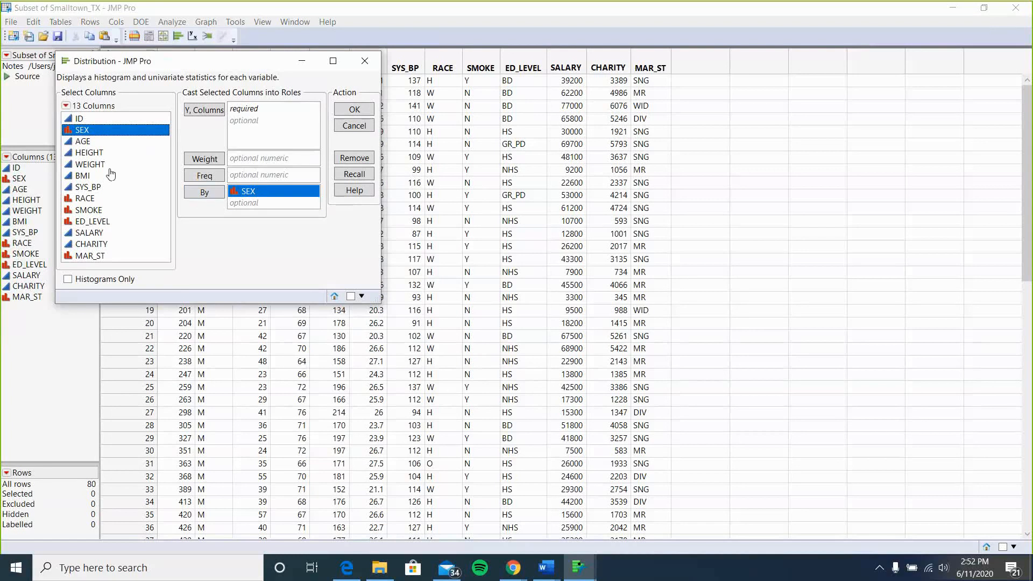
Add SALARY, CHARITY, HEIGHT and BMI as Y columns and run the distribution analysis.
{"action": "left_click", "coordinate": [94, 152]}
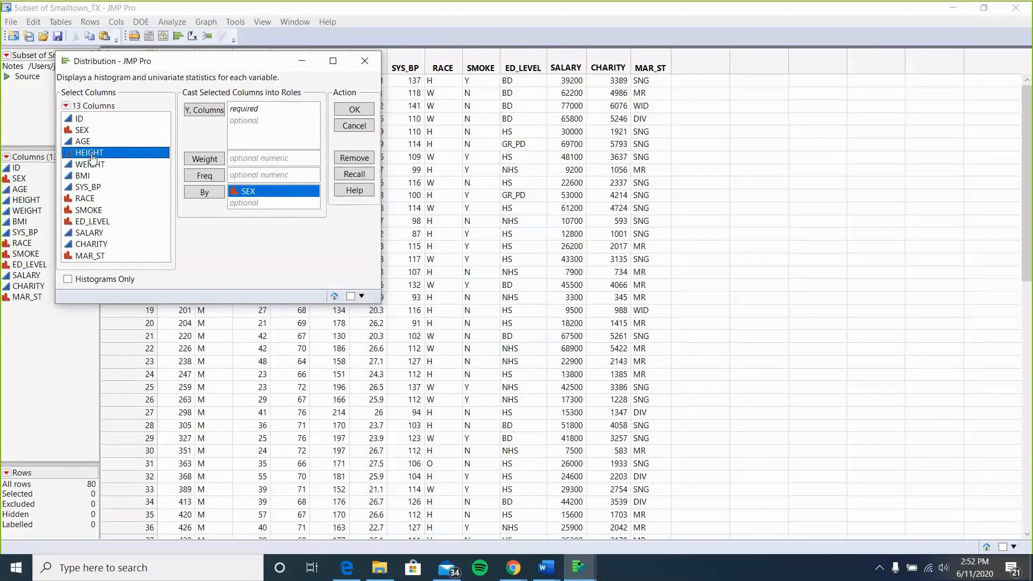
{"action": "left_click", "coordinate": [98, 234]}
{"action": "left_click_drag", "start_coordinate": [99, 234], "coordinate": [249, 114]}
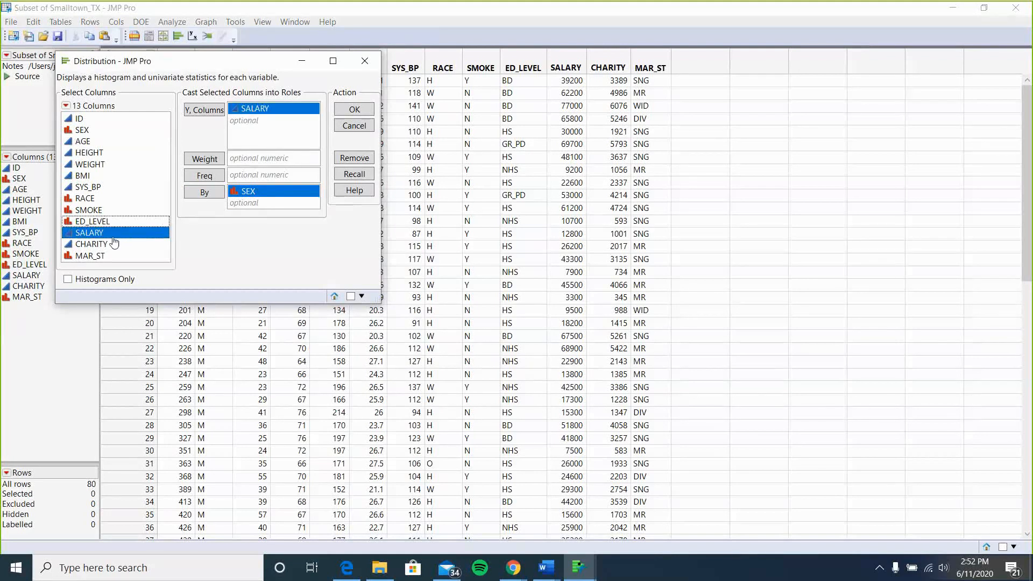
{"action": "left_click_drag", "start_coordinate": [93, 248], "coordinate": [248, 121]}
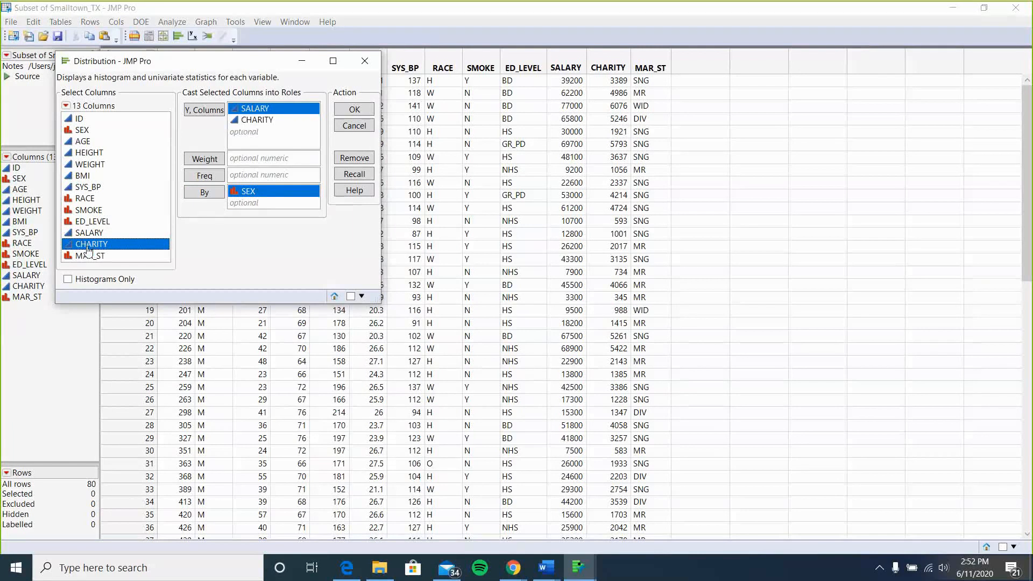
{"action": "left_click", "coordinate": [90, 153]}
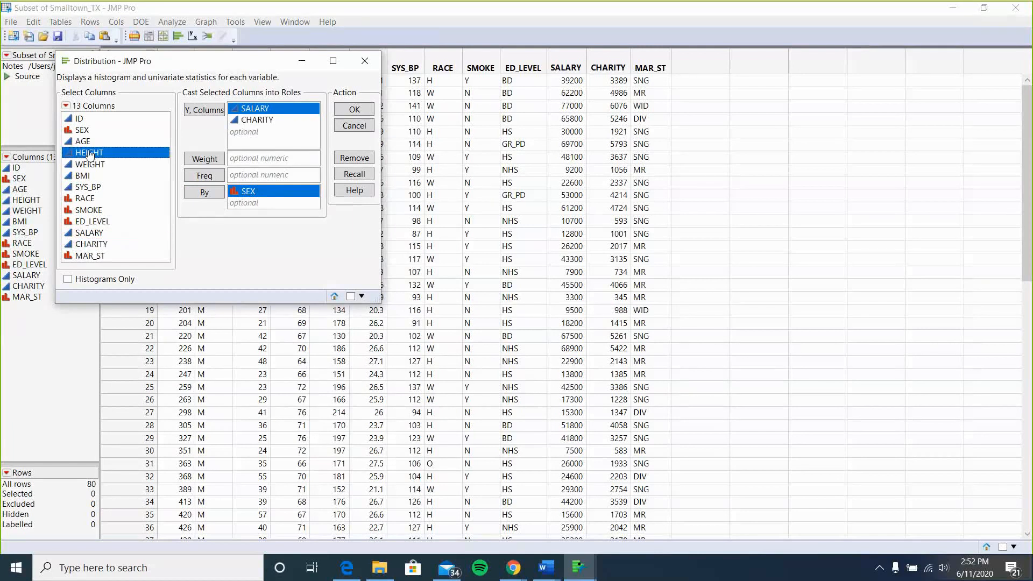
{"action": "left_click_drag", "start_coordinate": [89, 153], "coordinate": [250, 127]}
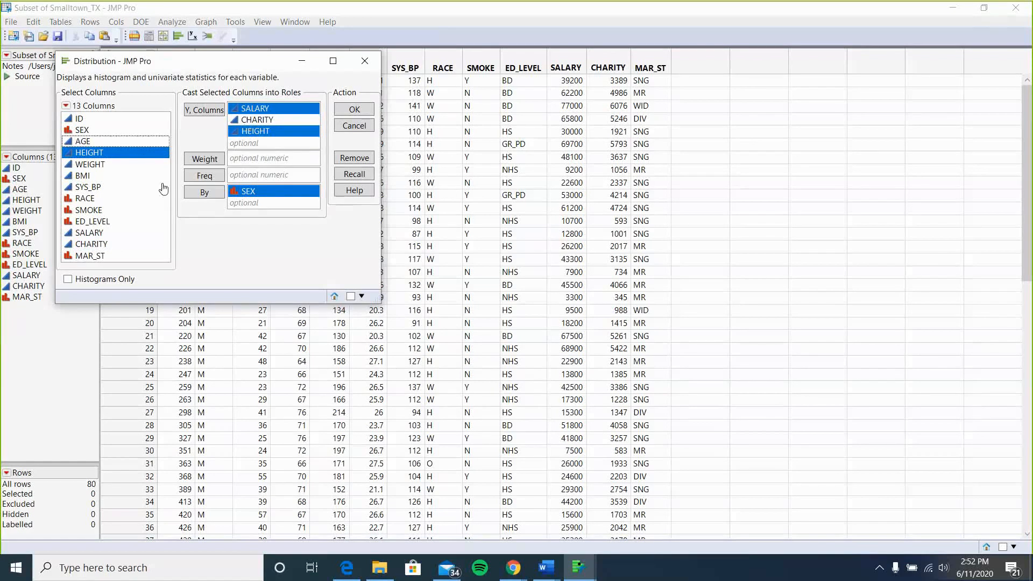
{"action": "left_click", "coordinate": [78, 179]}
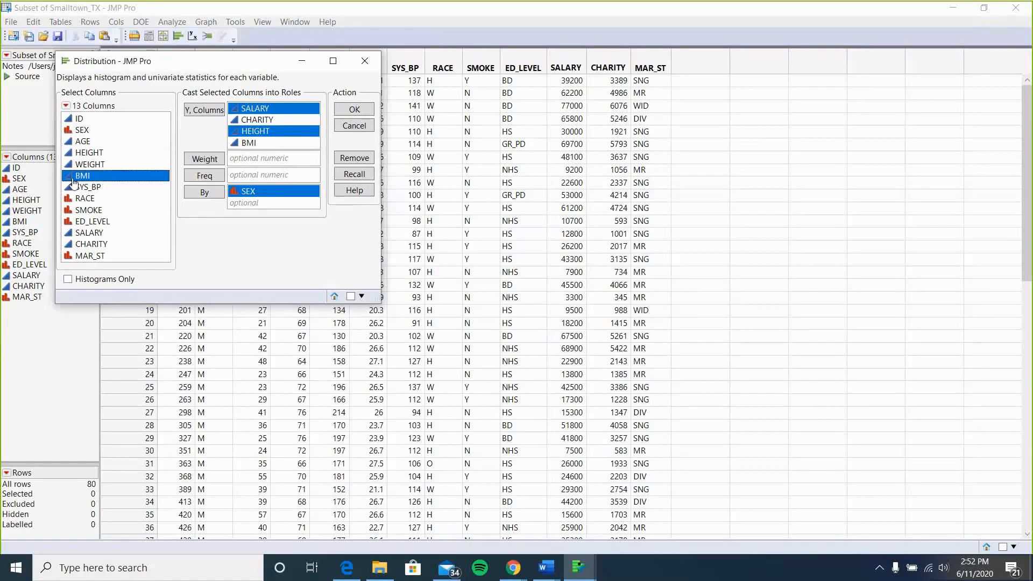
{"action": "left_click_drag", "start_coordinate": [78, 180], "coordinate": [272, 131]}
{"action": "left_click", "coordinate": [355, 109]}
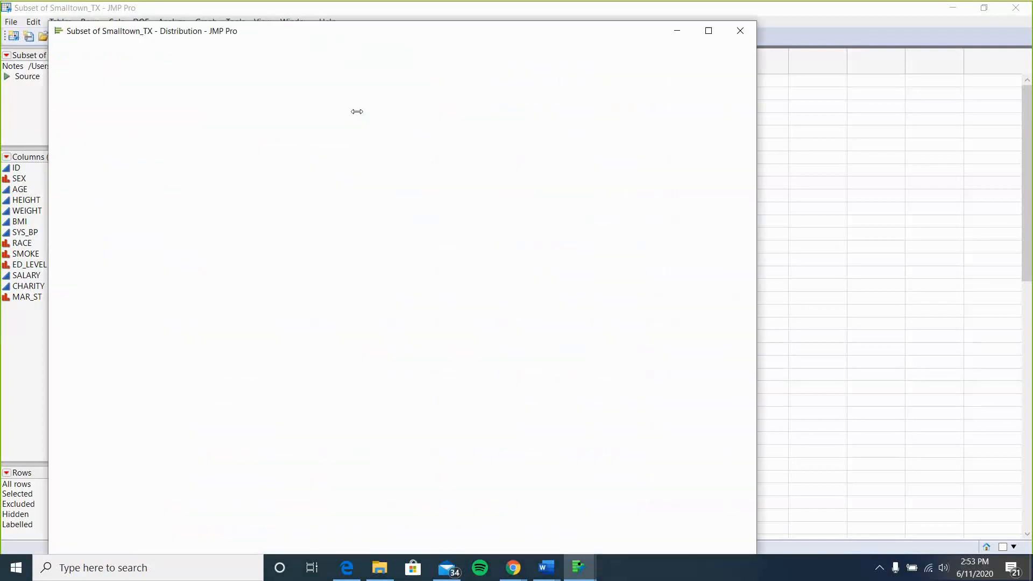
Switch the female SALARY and CHARITY distribution reports to a horizontal layout.
{"action": "scroll", "coordinate": [485, 228], "scroll_direction": "down", "scroll_amount": 10}
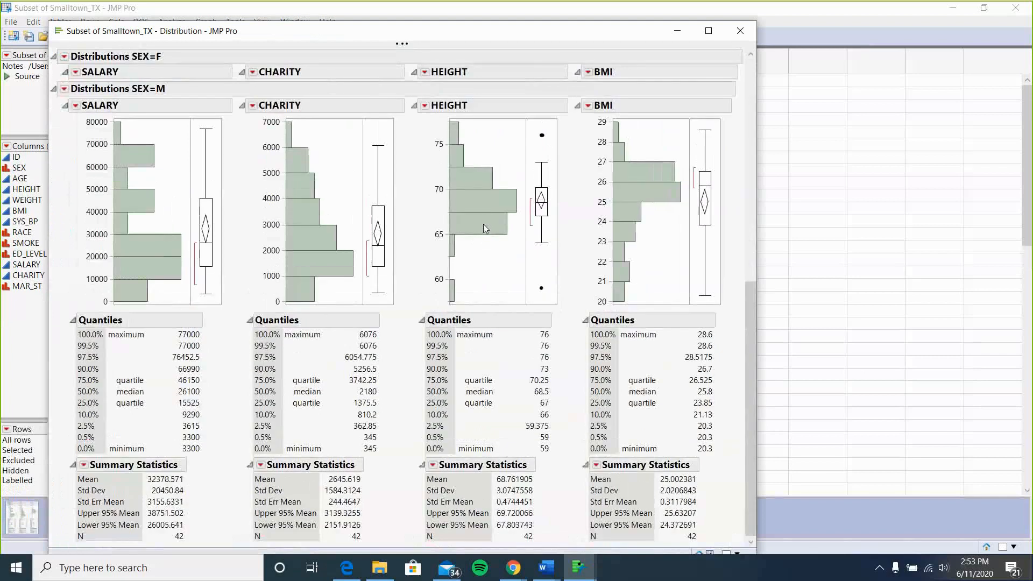
{"action": "scroll", "coordinate": [486, 229], "scroll_direction": "up", "scroll_amount": 10}
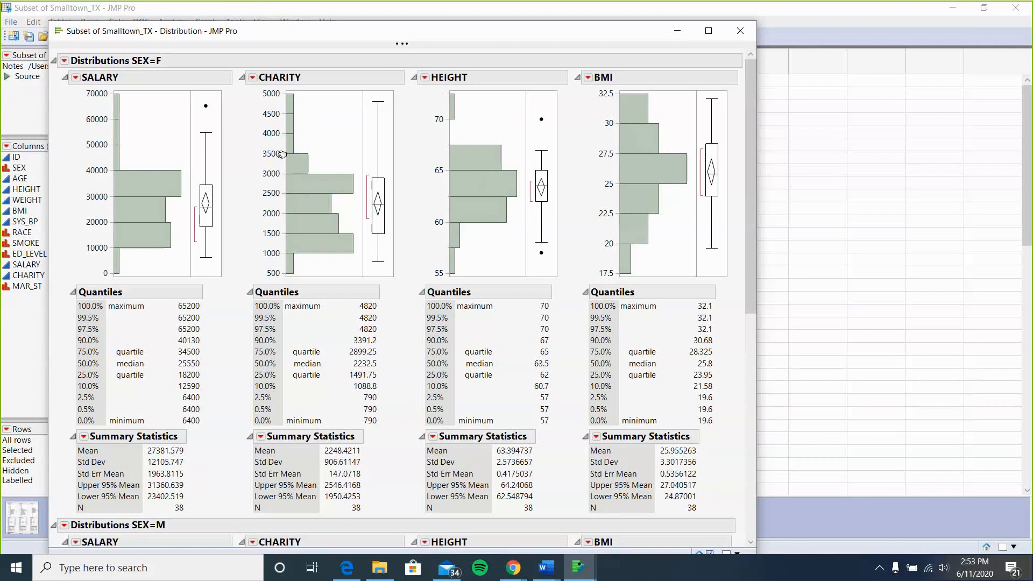
{"action": "scroll", "coordinate": [489, 272], "scroll_direction": "down", "scroll_amount": 10}
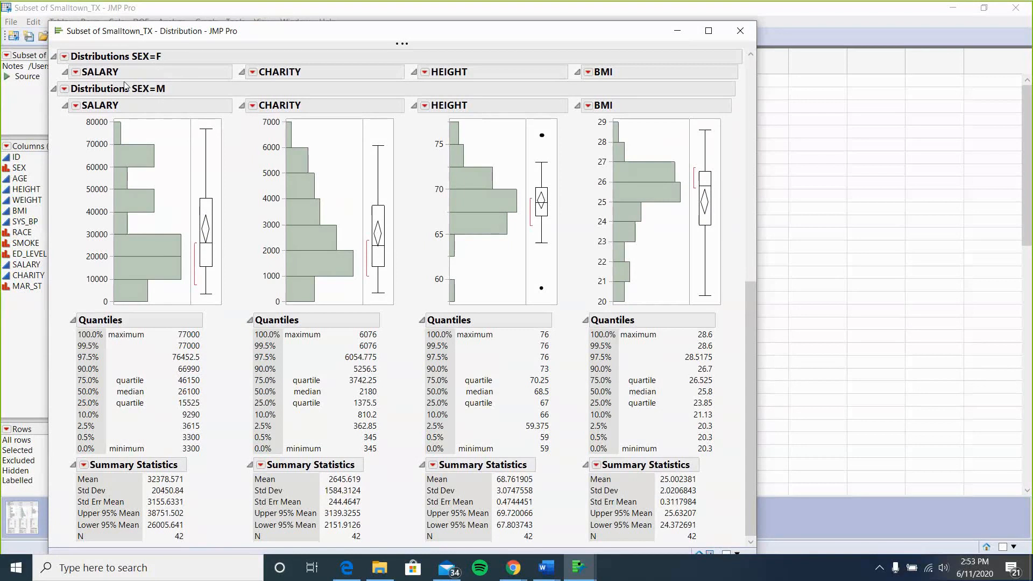
{"action": "scroll", "coordinate": [303, 226], "scroll_direction": "up", "scroll_amount": 5}
{"action": "scroll", "coordinate": [303, 226], "scroll_direction": "up", "scroll_amount": 3}
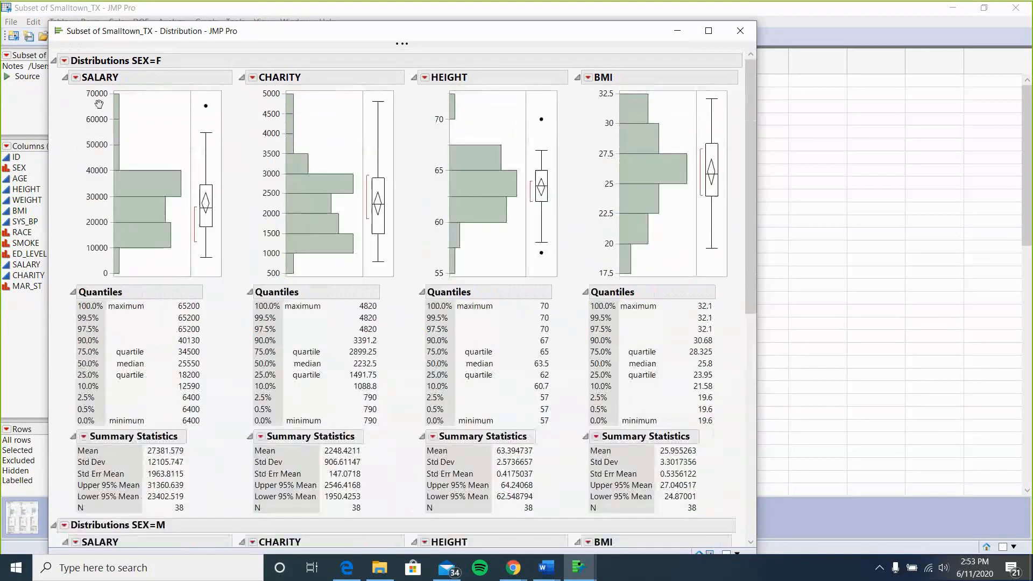
{"action": "left_click", "coordinate": [76, 80]}
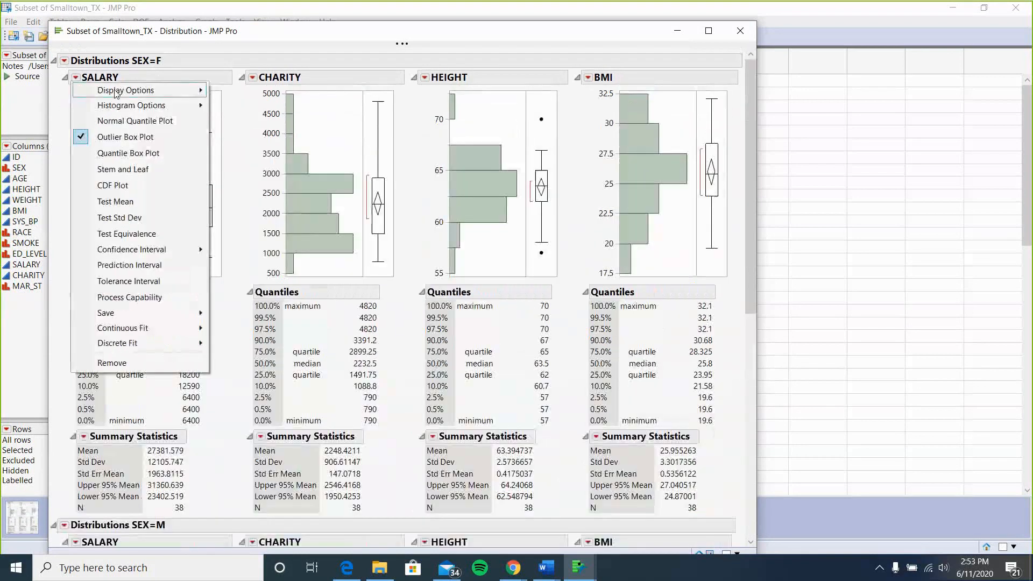
{"action": "mouse_move", "coordinate": [161, 90]}
{"action": "left_click", "coordinate": [308, 172]}
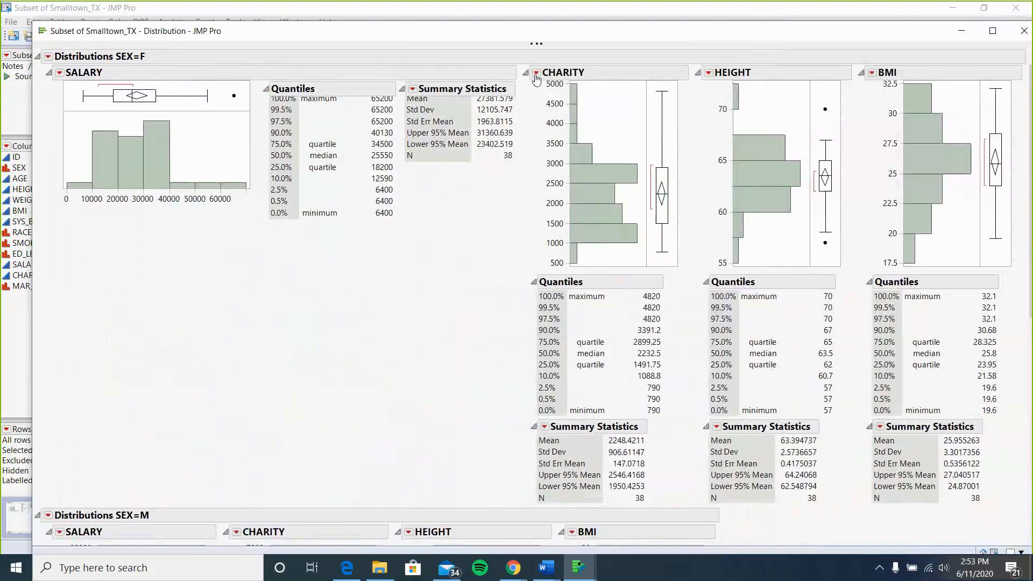
{"action": "left_click", "coordinate": [536, 74]}
{"action": "mouse_move", "coordinate": [577, 86]}
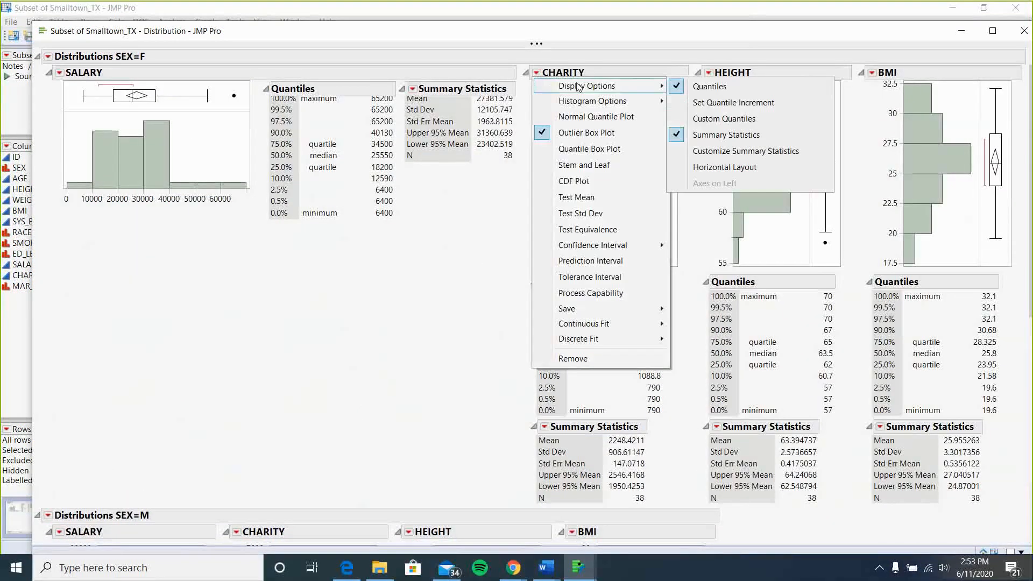
{"action": "left_click", "coordinate": [743, 167]}
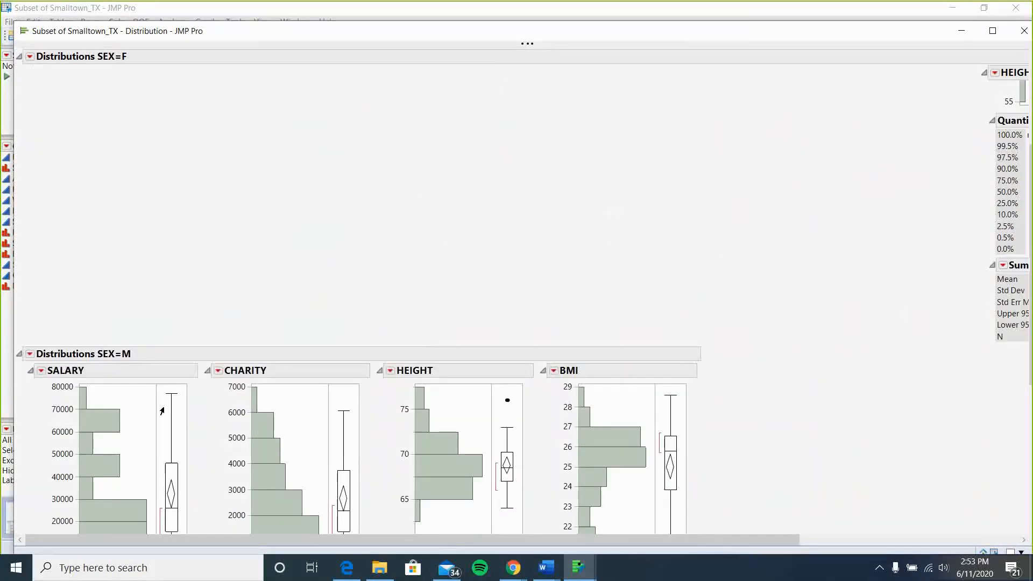
Switch the male SALARY and CHARITY distribution reports to a horizontal layout.
{"action": "left_click", "coordinate": [41, 370]}
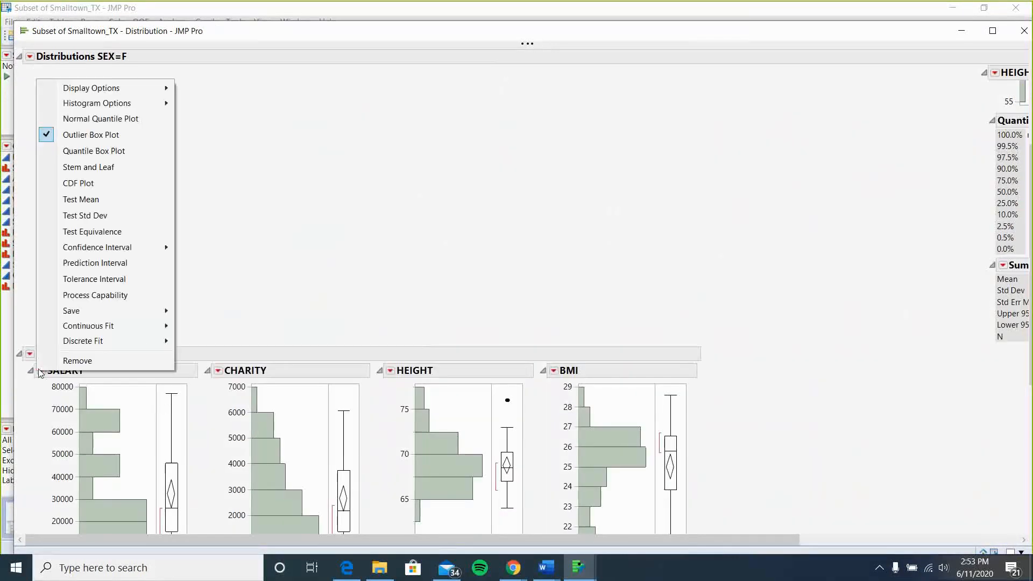
{"action": "mouse_move", "coordinate": [139, 87]}
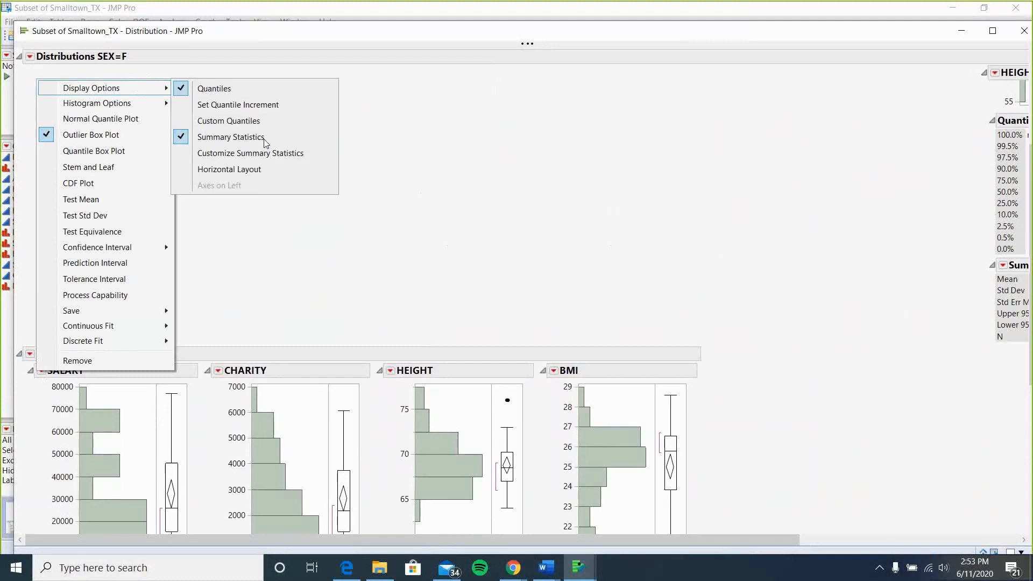
{"action": "left_click", "coordinate": [256, 169]}
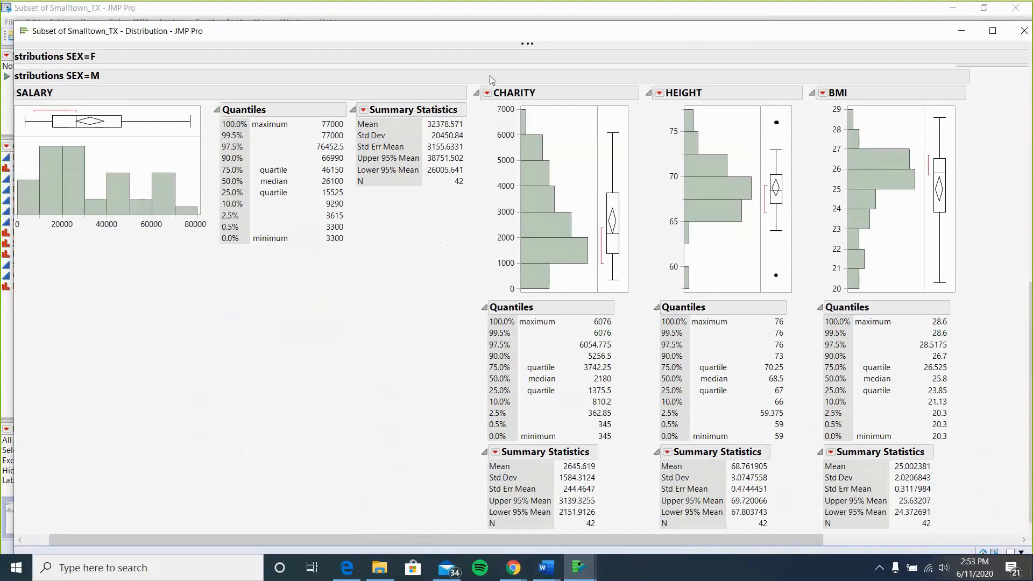
{"action": "left_click", "coordinate": [487, 93]}
{"action": "mouse_move", "coordinate": [559, 106]}
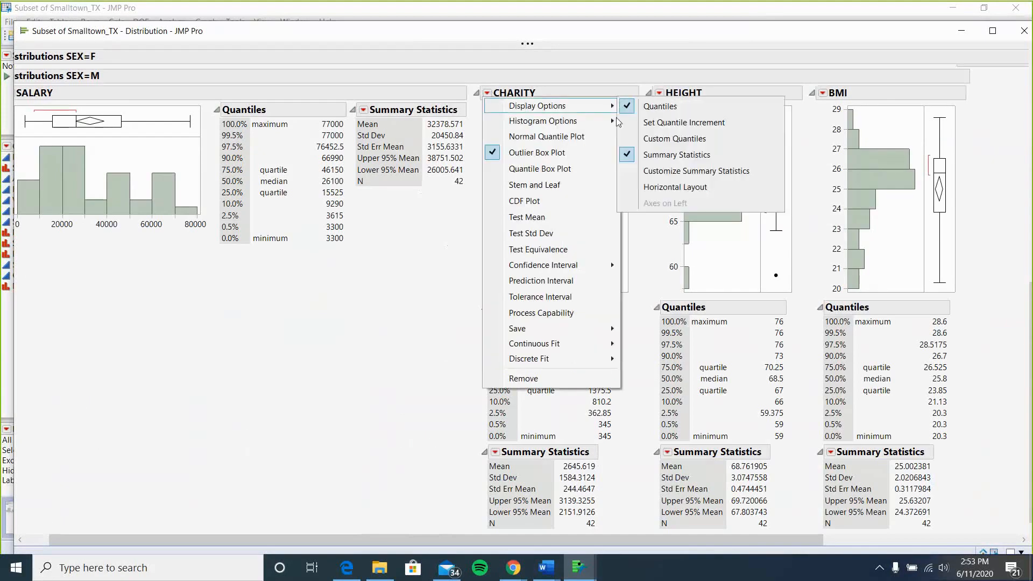
{"action": "left_click", "coordinate": [706, 184]}
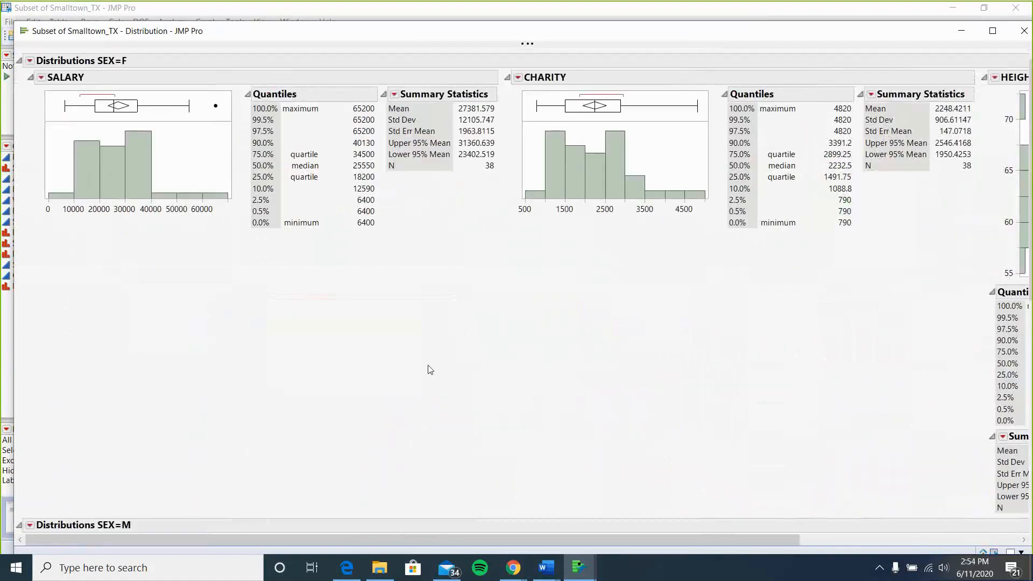
Scroll through the SEX-grouped distribution reports and minimize the report window.
{"action": "scroll", "coordinate": [431, 370], "scroll_direction": "down", "scroll_amount": 1}
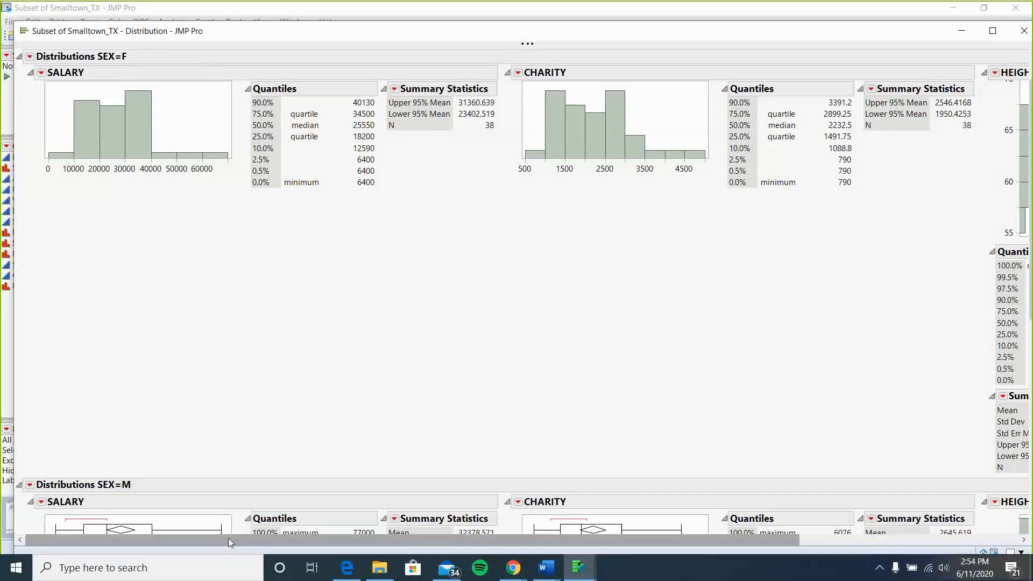
{"action": "scroll", "coordinate": [398, 284], "scroll_direction": "down", "scroll_amount": 2}
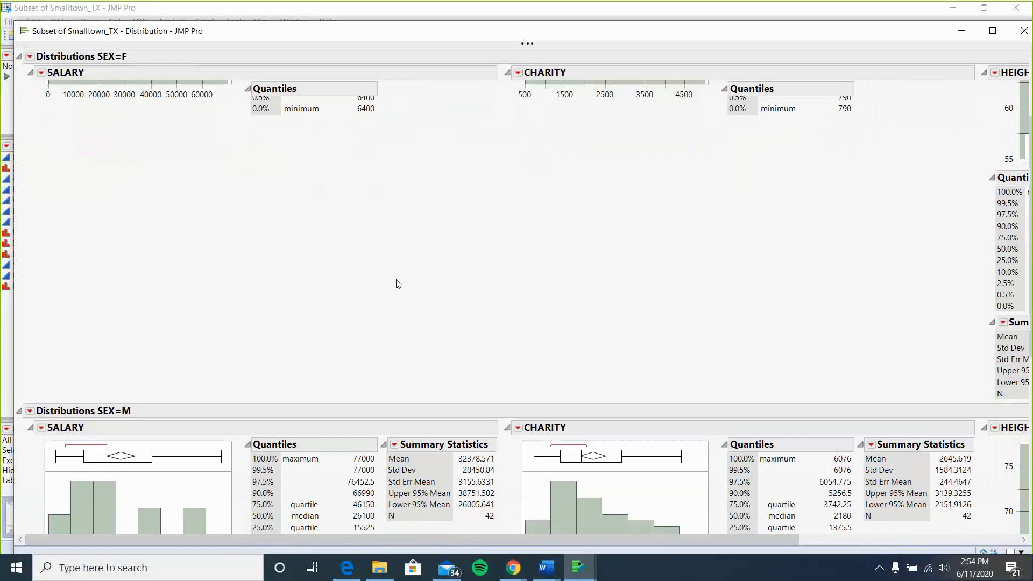
{"action": "scroll", "coordinate": [398, 284], "scroll_direction": "down", "scroll_amount": 1}
{"action": "scroll", "coordinate": [398, 284], "scroll_direction": "up", "scroll_amount": 4}
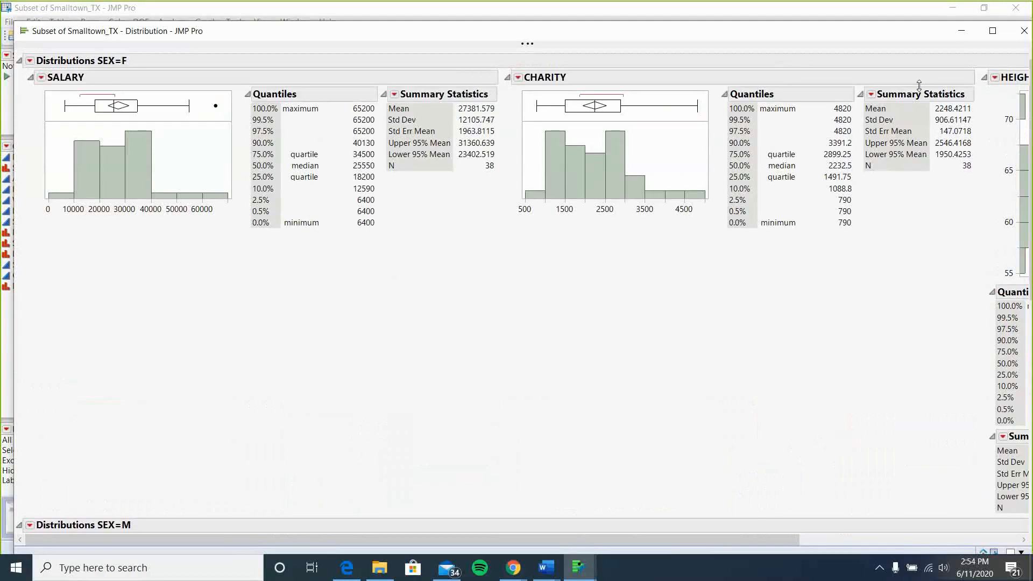
{"action": "left_click", "coordinate": [1023, 30]}
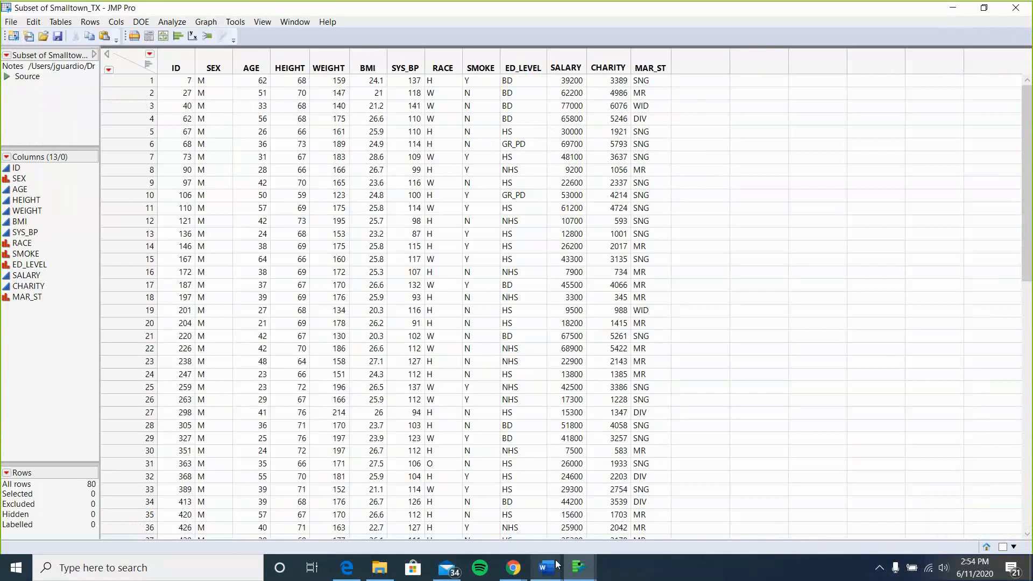
Review assignment items 4 and 5 in the Word document, then return to the JMP data table.
{"action": "mouse_move", "coordinate": [546, 565]}
{"action": "left_click", "coordinate": [588, 542]}
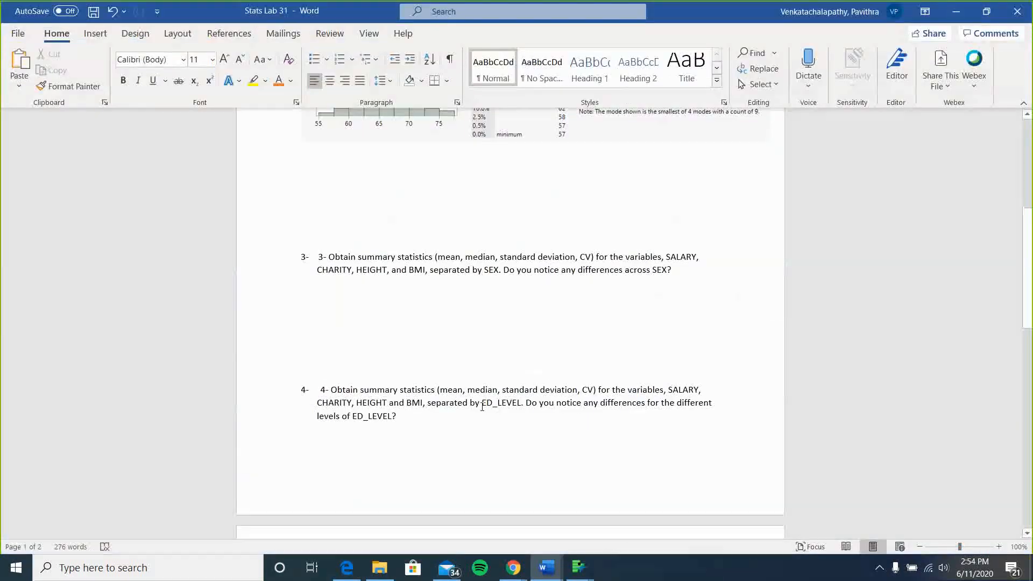
{"action": "scroll", "coordinate": [484, 406], "scroll_direction": "down", "scroll_amount": 3}
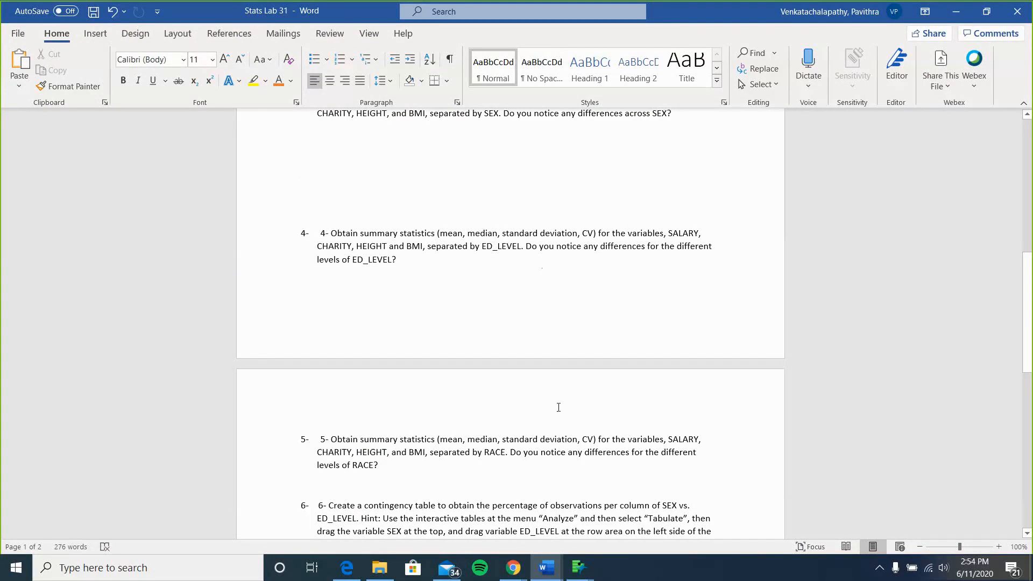
{"action": "mouse_move", "coordinate": [579, 567]}
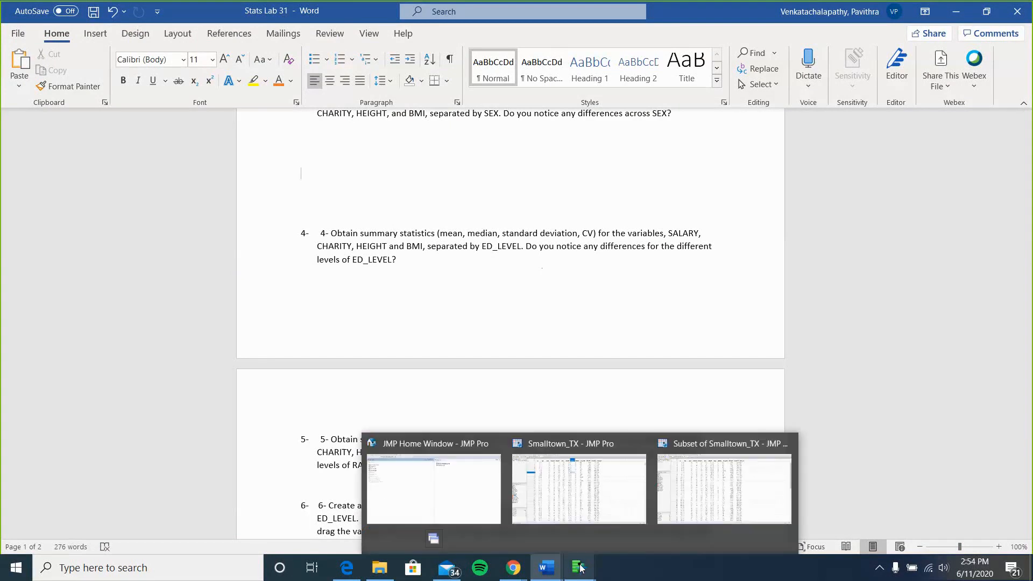
{"action": "left_click", "coordinate": [721, 487]}
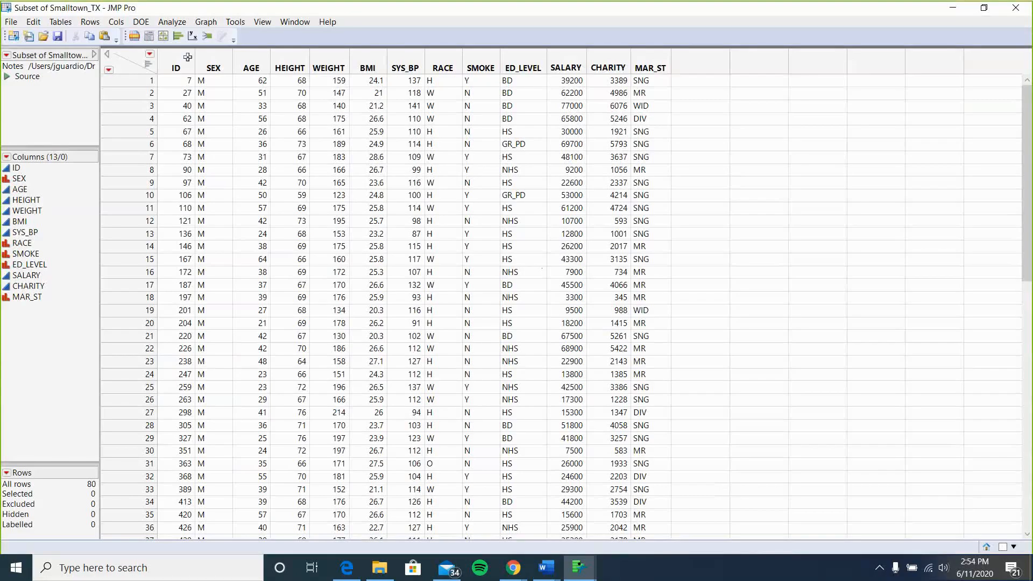
Open the Distribution platform and assign WEIGHT, BMI, SALARY and CHARITY as Y columns.
{"action": "left_click", "coordinate": [179, 24]}
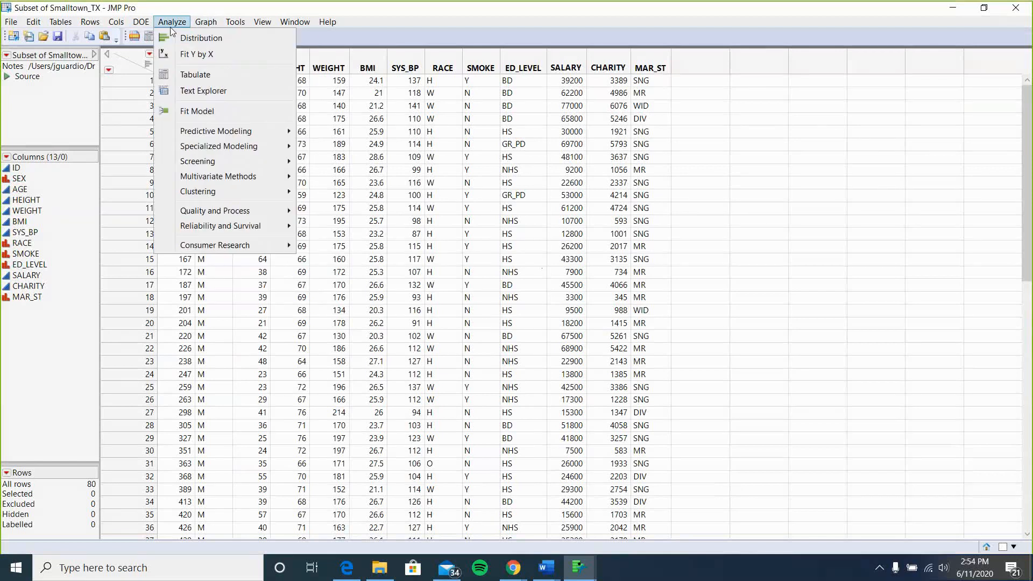
{"action": "left_click", "coordinate": [173, 43]}
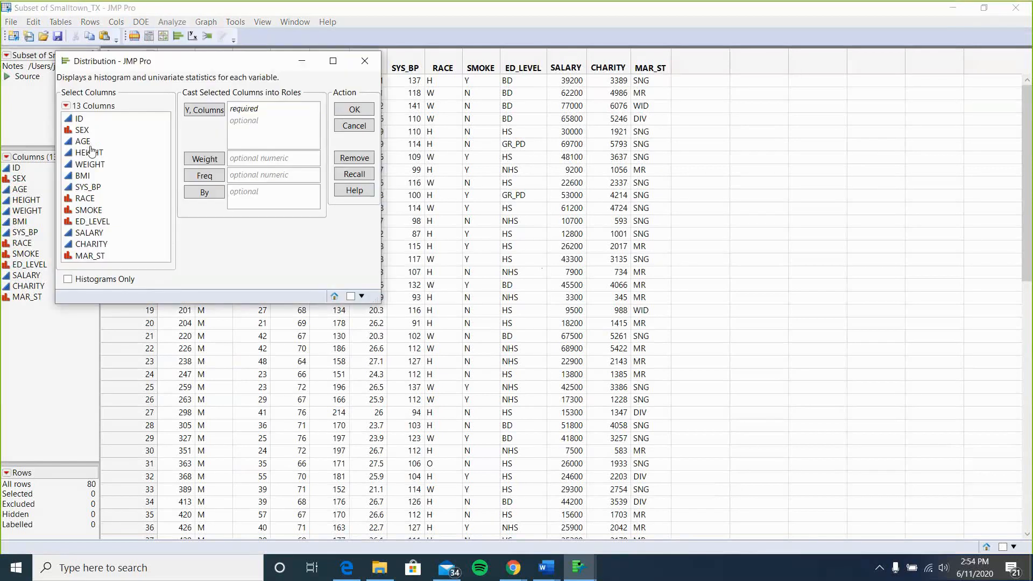
{"action": "left_click_drag", "start_coordinate": [91, 145], "coordinate": [92, 178]}
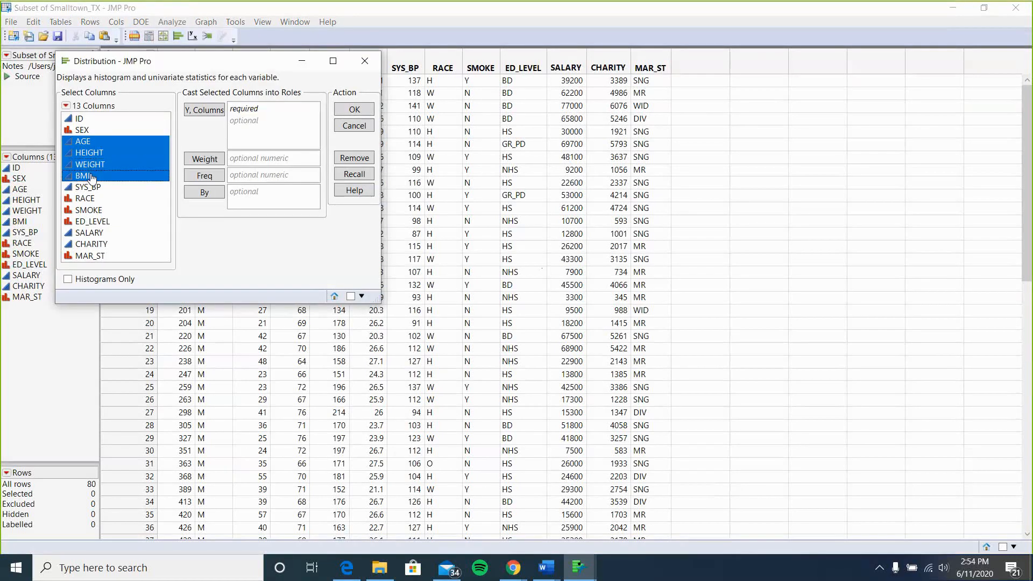
{"action": "left_click", "coordinate": [90, 146]}
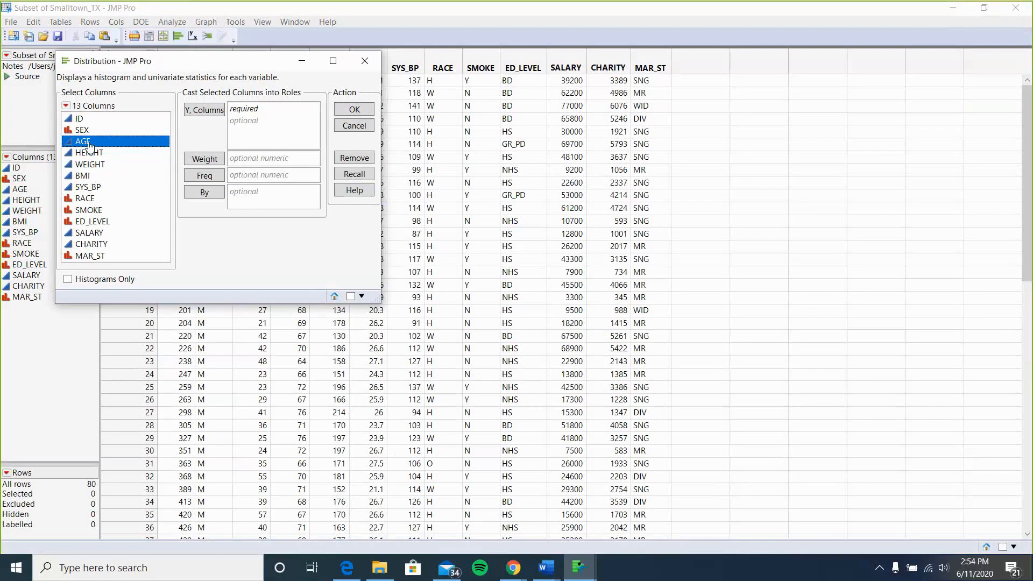
{"action": "left_click", "coordinate": [100, 234]}
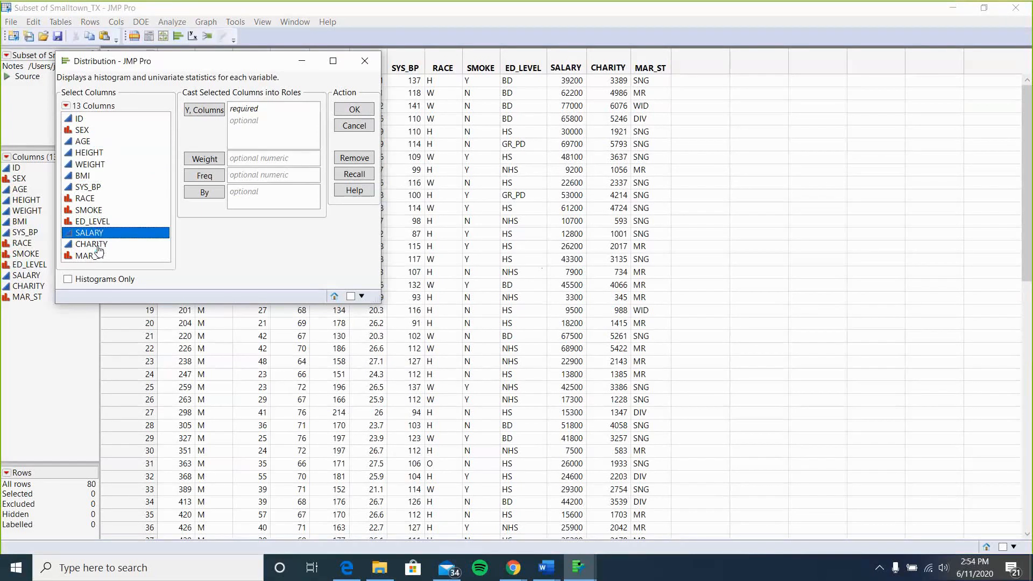
{"action": "left_click", "coordinate": [98, 248], "text": "shift"}
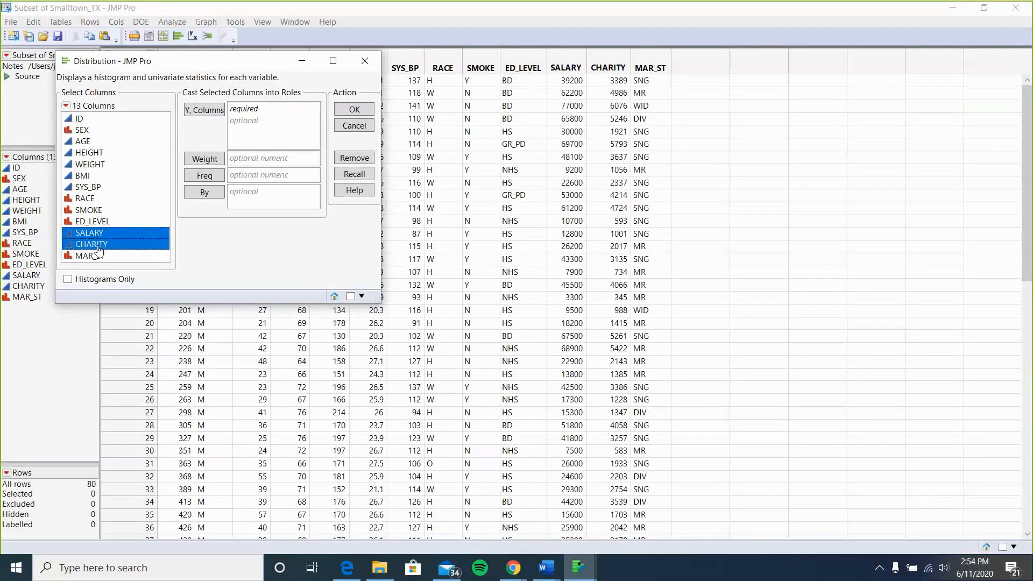
{"action": "left_click", "coordinate": [82, 176], "text": "ctrl"}
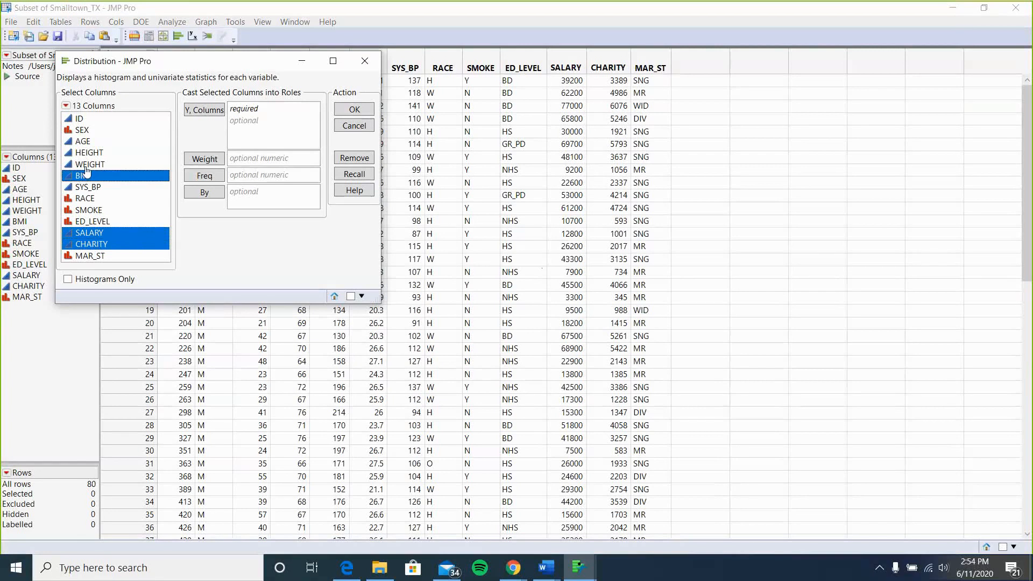
{"action": "left_click", "coordinate": [86, 165], "text": "ctrl"}
{"action": "left_click_drag", "start_coordinate": [103, 173], "coordinate": [290, 124]}
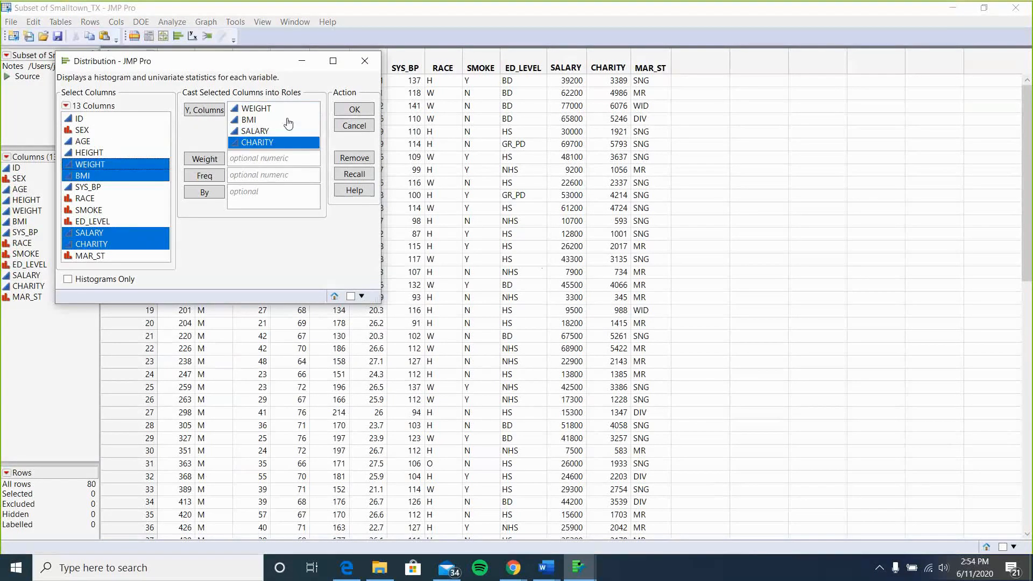
Set SEX as the By variable, remove SEX from the Y columns, and run the distribution.
{"action": "left_click", "coordinate": [86, 131]}
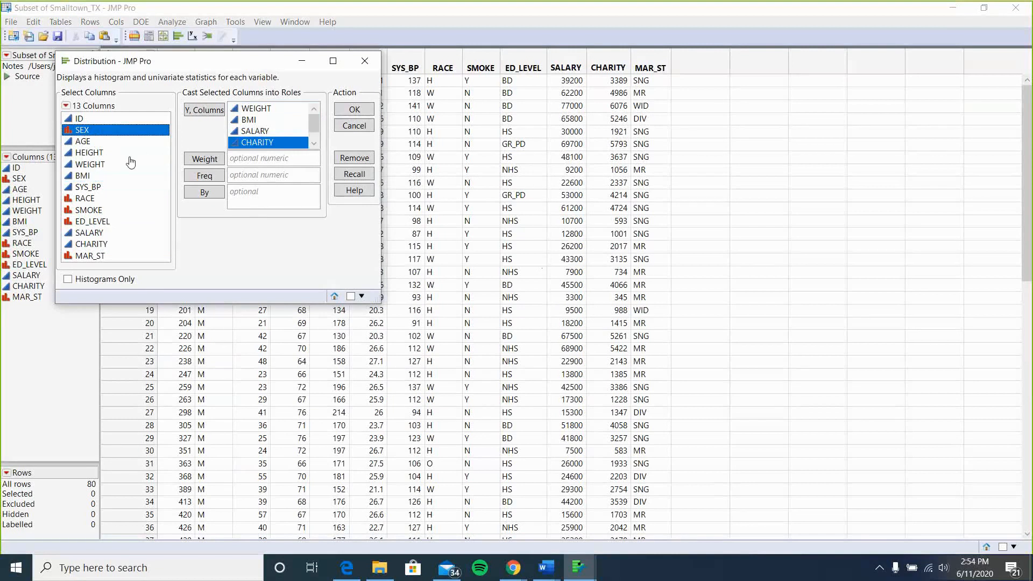
{"action": "left_click", "coordinate": [209, 199]}
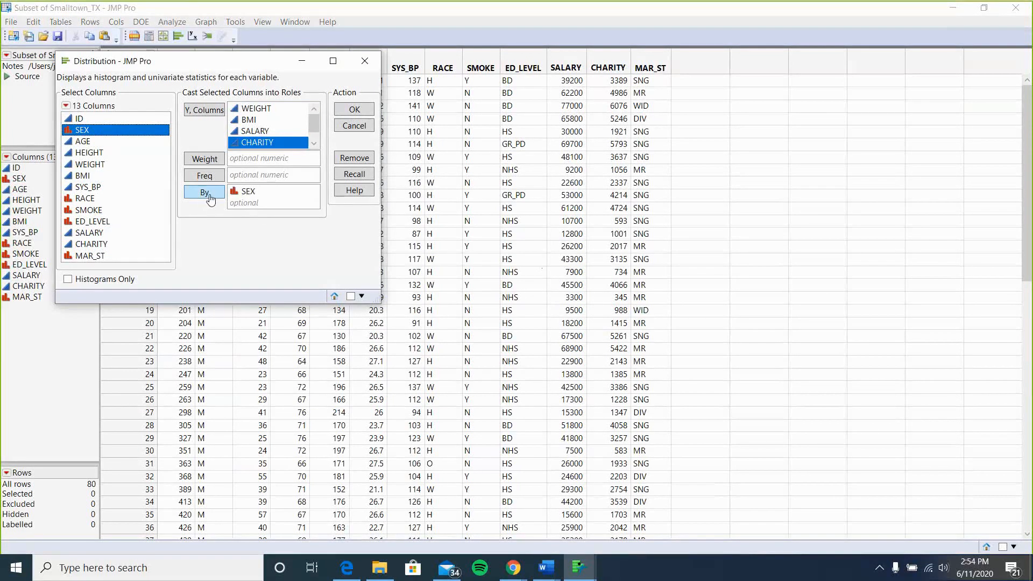
{"action": "left_click", "coordinate": [355, 110]}
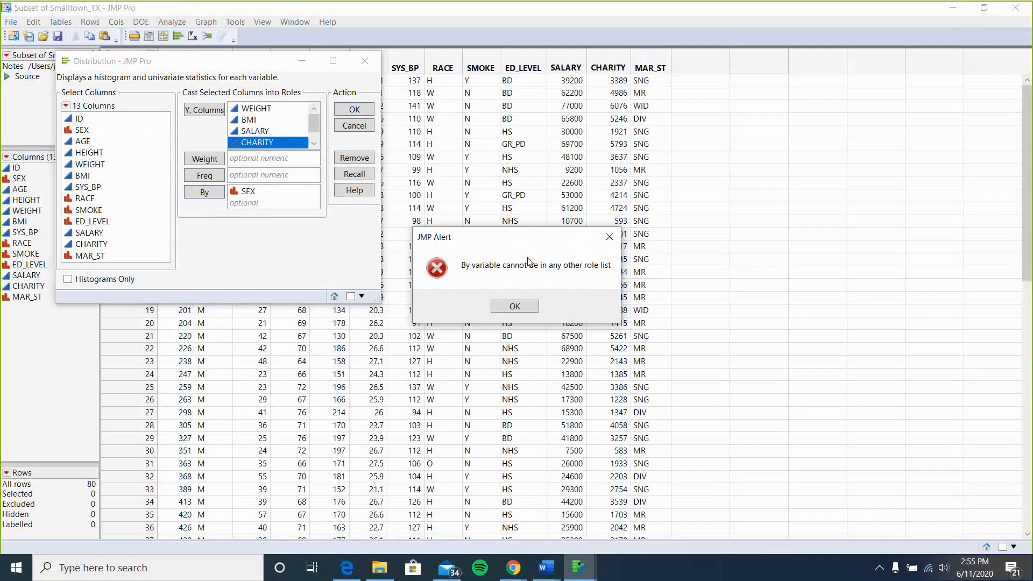
{"action": "left_click", "coordinate": [515, 306]}
{"action": "scroll", "coordinate": [283, 144], "scroll_direction": "down", "scroll_amount": 1}
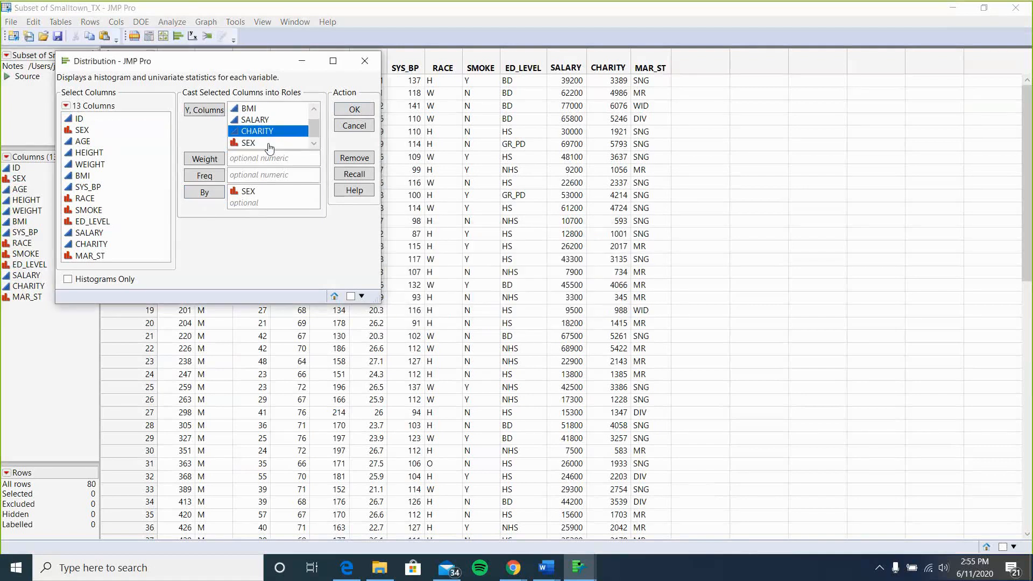
{"action": "left_click", "coordinate": [270, 143]}
{"action": "key", "text": "Delete"}
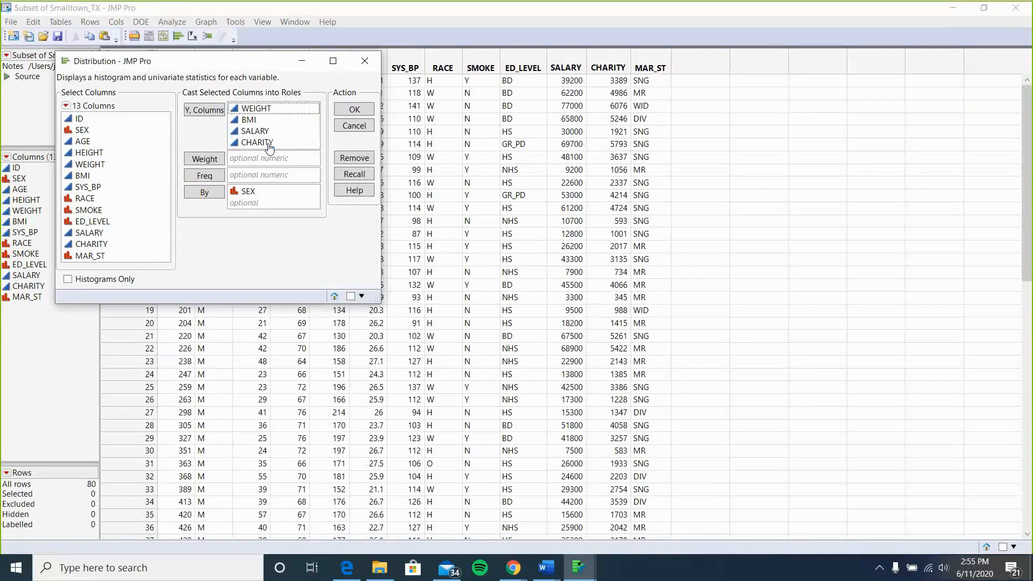
{"action": "left_click", "coordinate": [338, 115]}
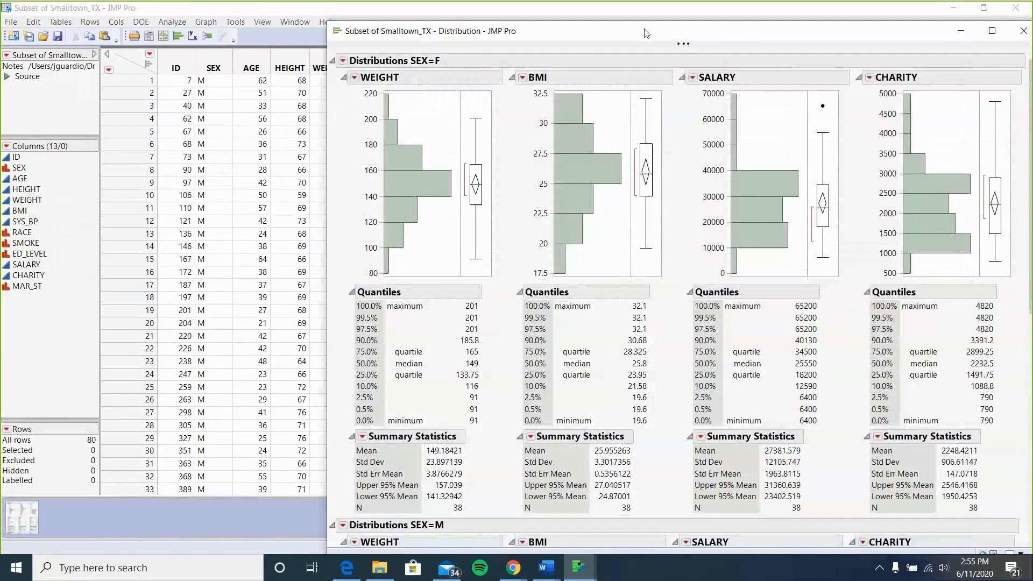
Customize the female WEIGHT summary statistics to show mean, std dev, variance, CV, median, mode and range only.
{"action": "left_click_drag", "start_coordinate": [645, 33], "coordinate": [434, 33]}
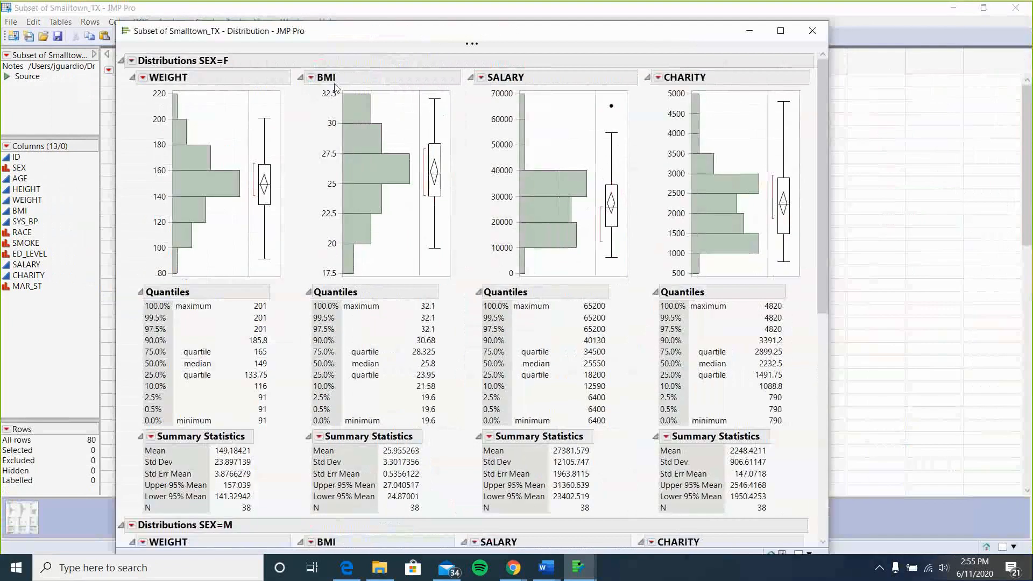
{"action": "scroll", "coordinate": [204, 346], "scroll_direction": "down", "scroll_amount": 3}
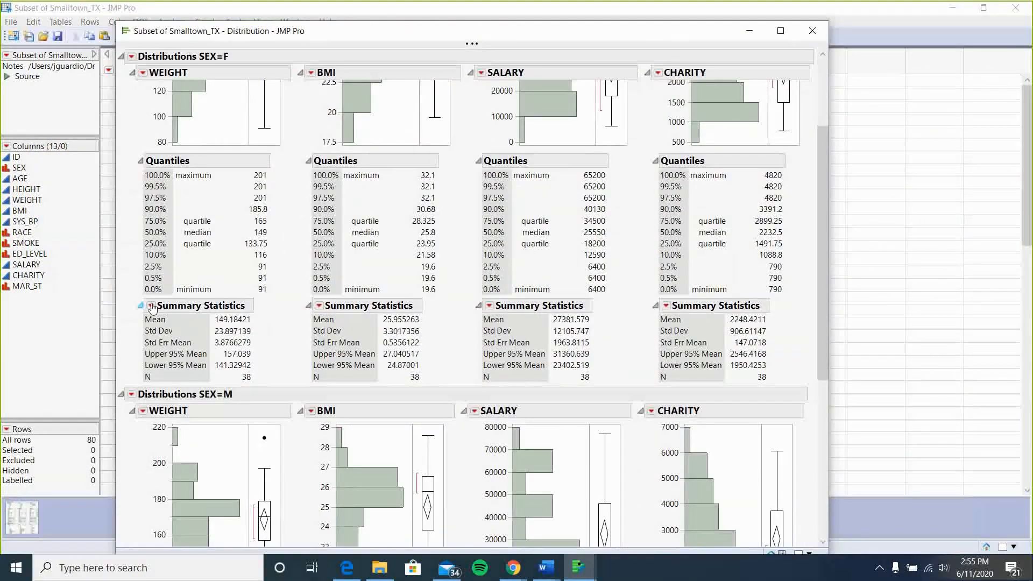
{"action": "left_click", "coordinate": [152, 306]}
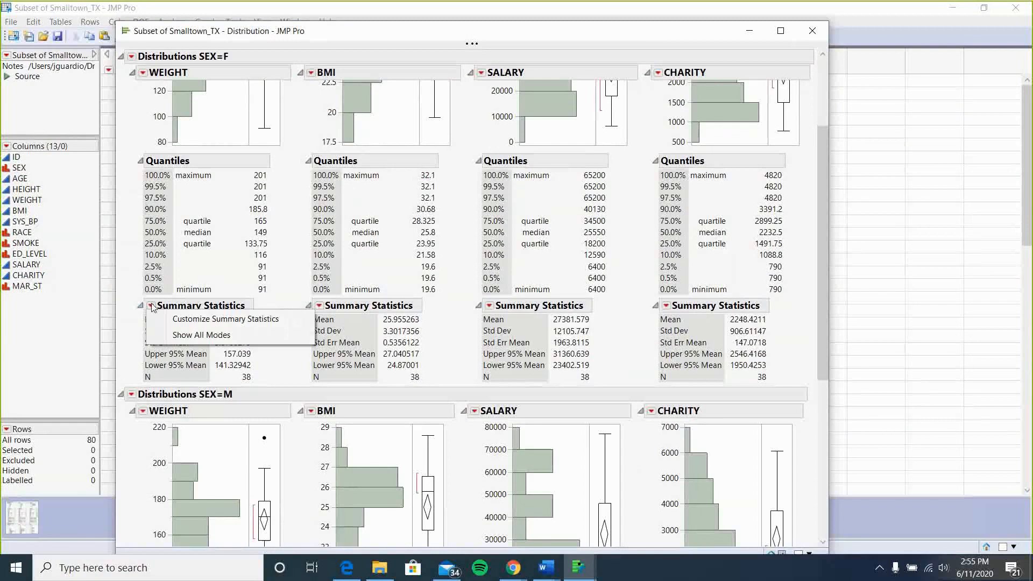
{"action": "left_click", "coordinate": [177, 319]}
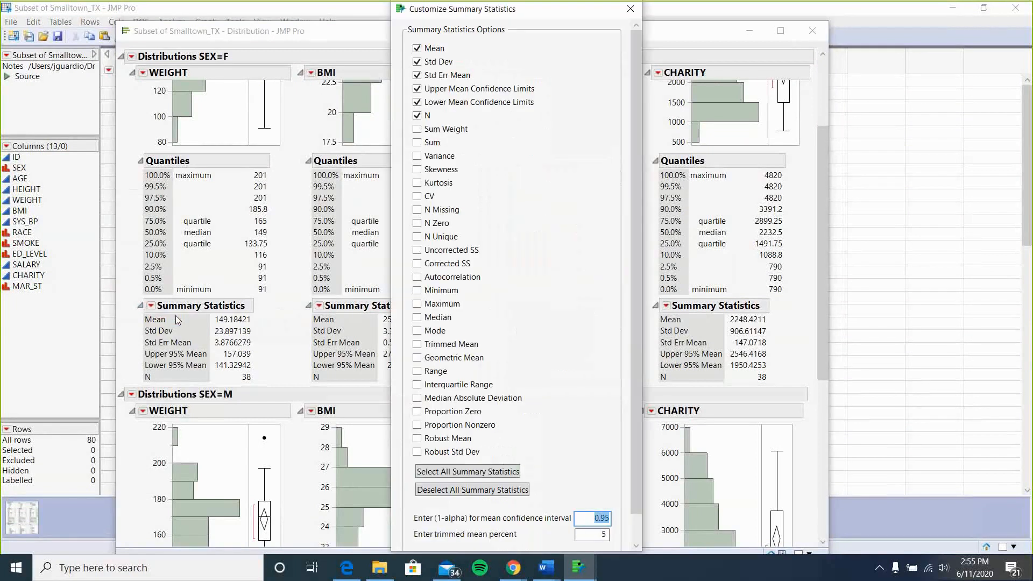
{"action": "left_click", "coordinate": [417, 76]}
{"action": "left_click", "coordinate": [417, 88]}
{"action": "left_click", "coordinate": [417, 102]}
{"action": "left_click", "coordinate": [417, 116]}
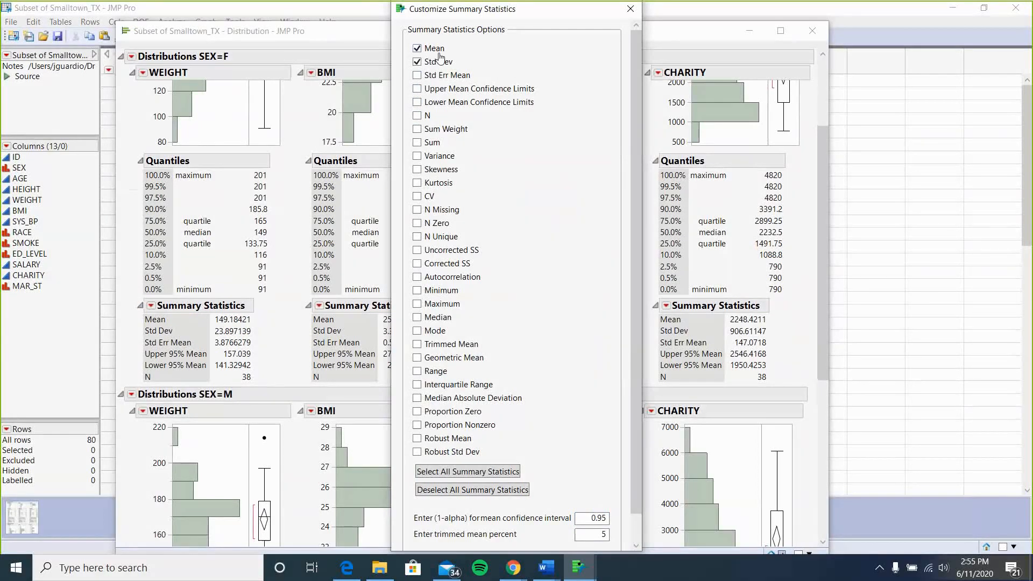
{"action": "left_click", "coordinate": [417, 330]}
{"action": "left_click", "coordinate": [417, 156]}
{"action": "left_click", "coordinate": [418, 197]}
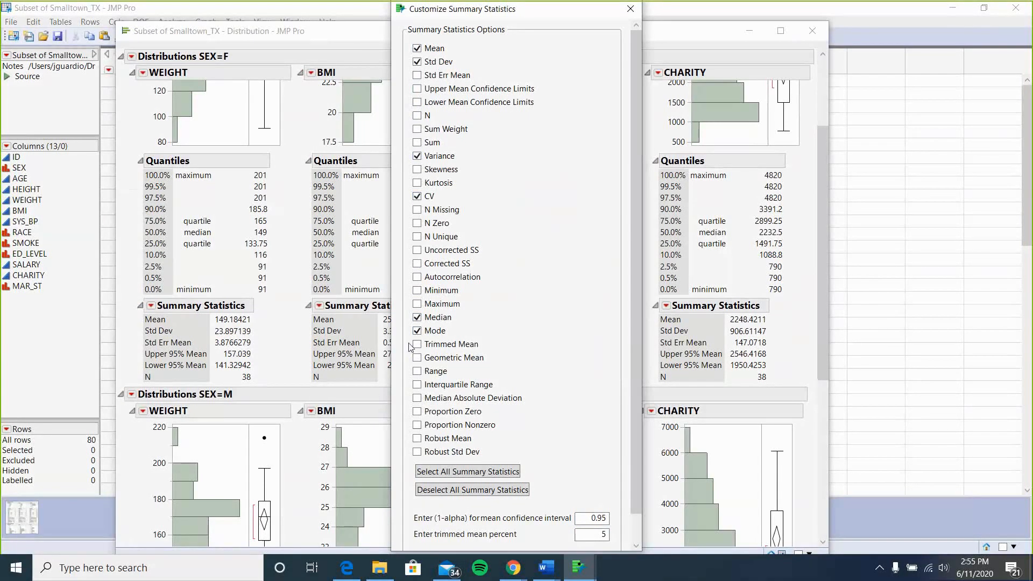
{"action": "left_click", "coordinate": [417, 372]}
{"action": "scroll", "coordinate": [490, 350], "scroll_direction": "down", "scroll_amount": 1}
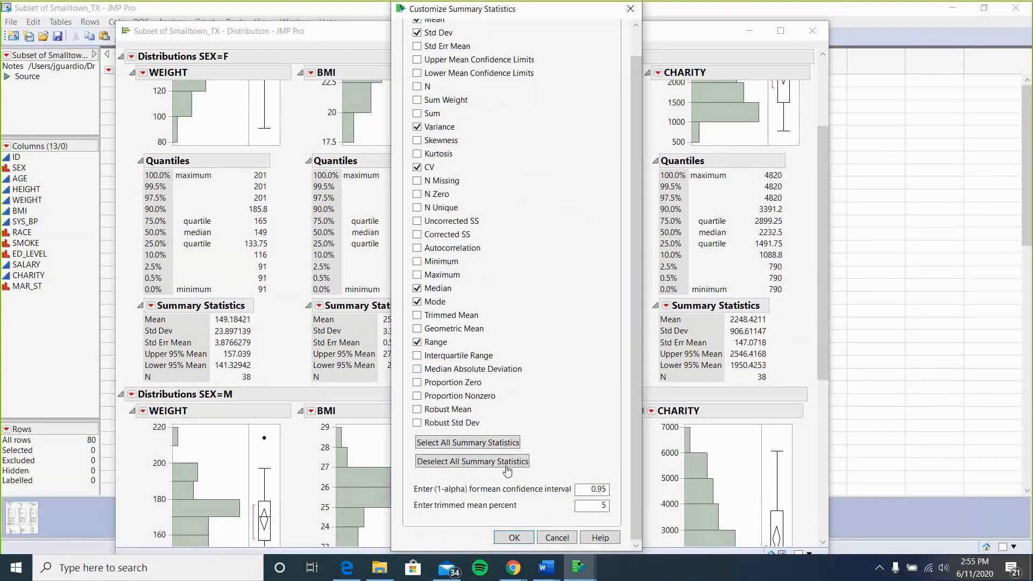
{"action": "left_click", "coordinate": [512, 537]}
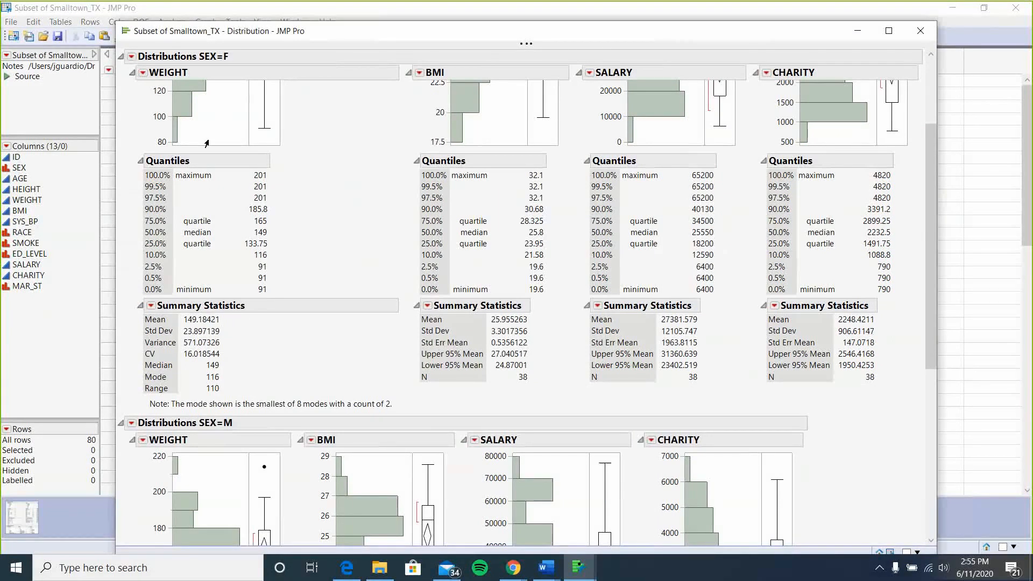
Select the female WEIGHT report with the Selection tool.
{"action": "scroll", "coordinate": [227, 205], "scroll_direction": "up", "scroll_amount": 1}
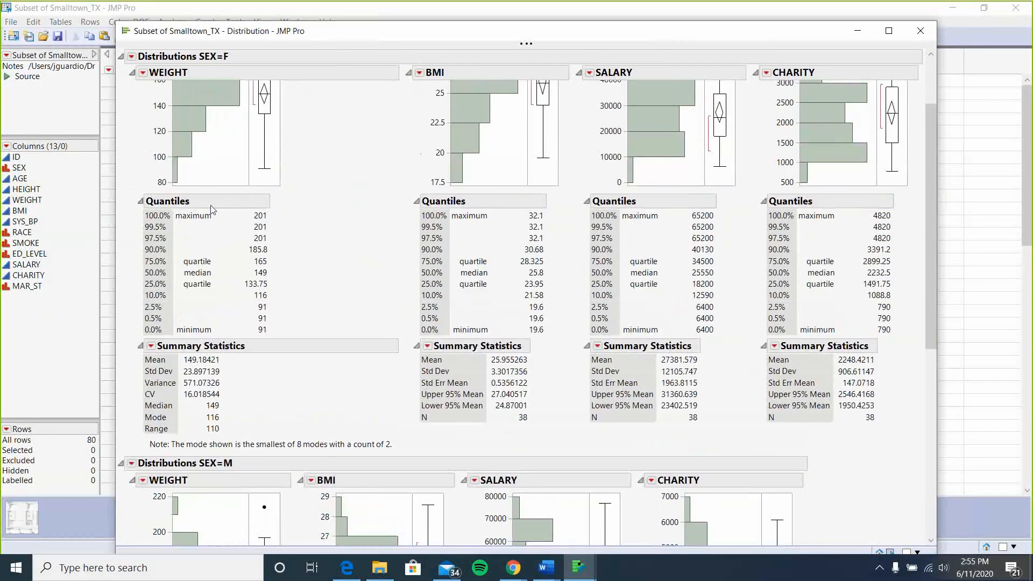
{"action": "double_click", "coordinate": [229, 349]}
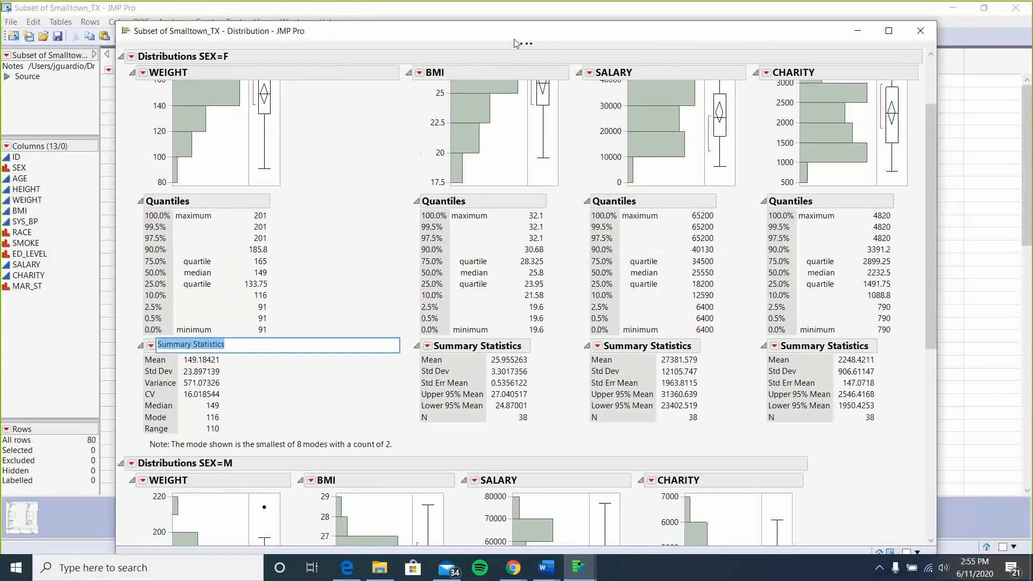
{"action": "mouse_move", "coordinate": [513, 45]}
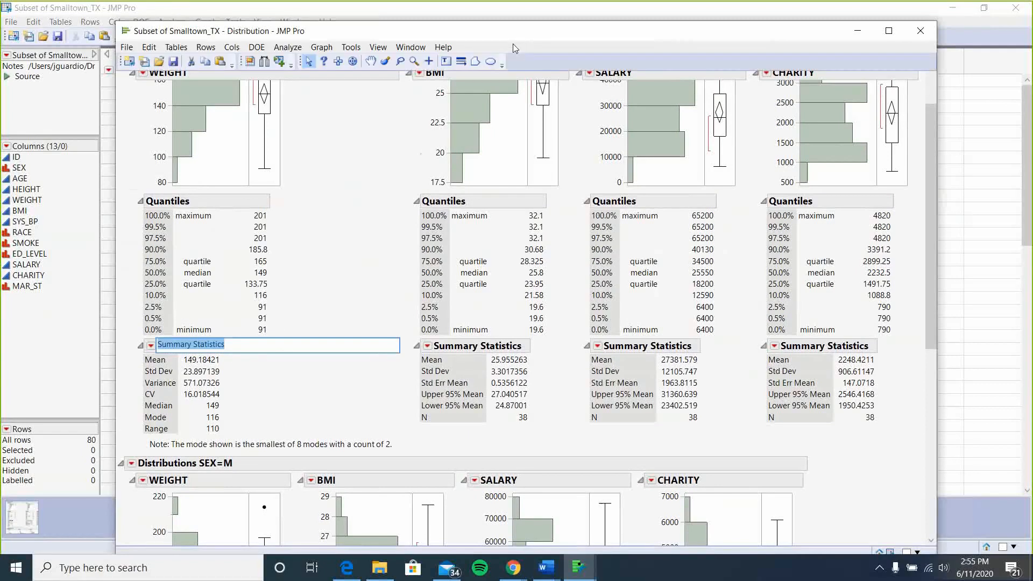
{"action": "left_click", "coordinate": [351, 48]}
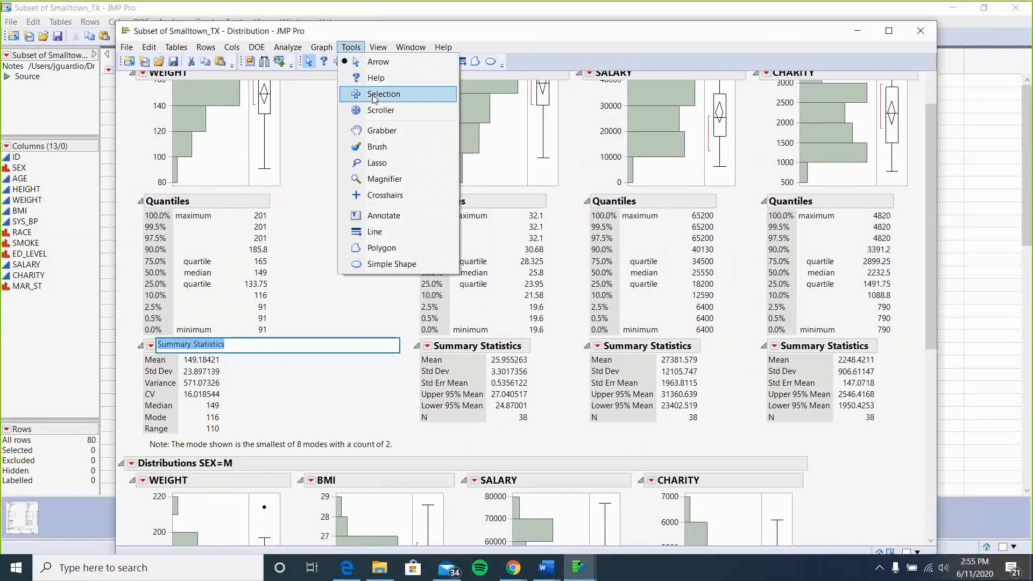
{"action": "left_click", "coordinate": [375, 94]}
{"action": "left_click", "coordinate": [349, 53]}
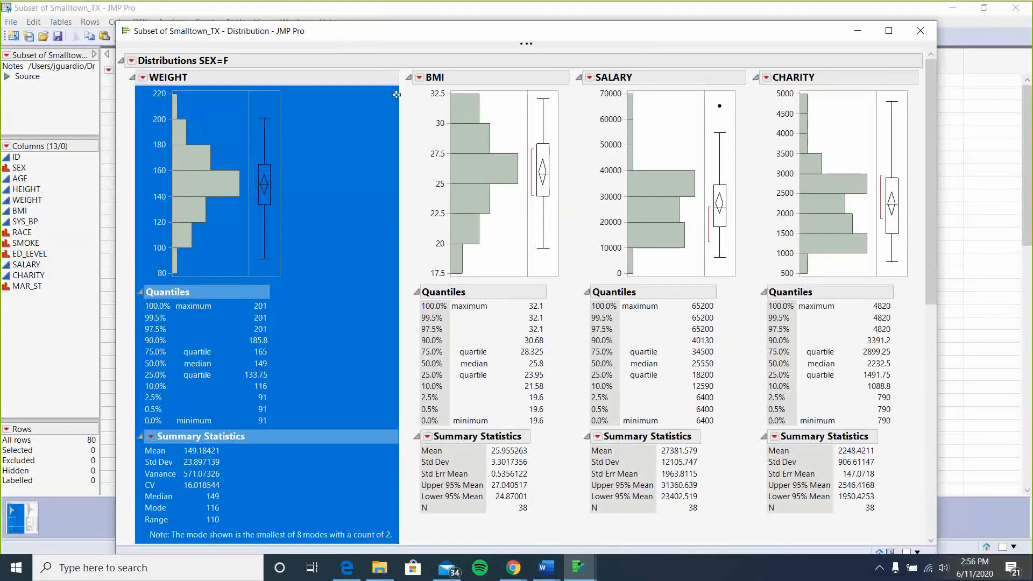
{"action": "left_click", "coordinate": [370, 60]}
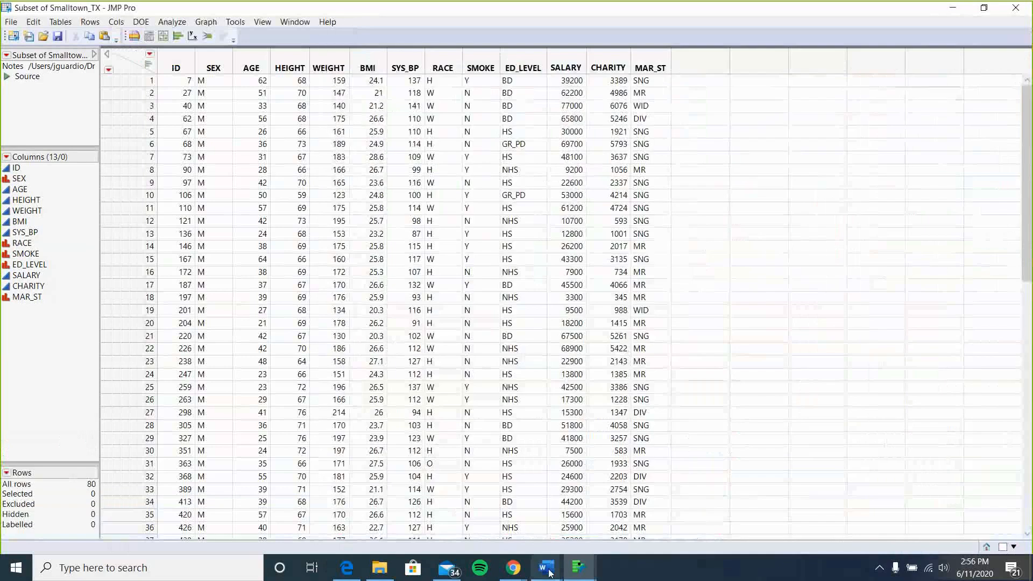
Switch to the Stats Lab 31 document, read assignment items 5 to 9, then minimize it.
{"action": "mouse_move", "coordinate": [545, 567]}
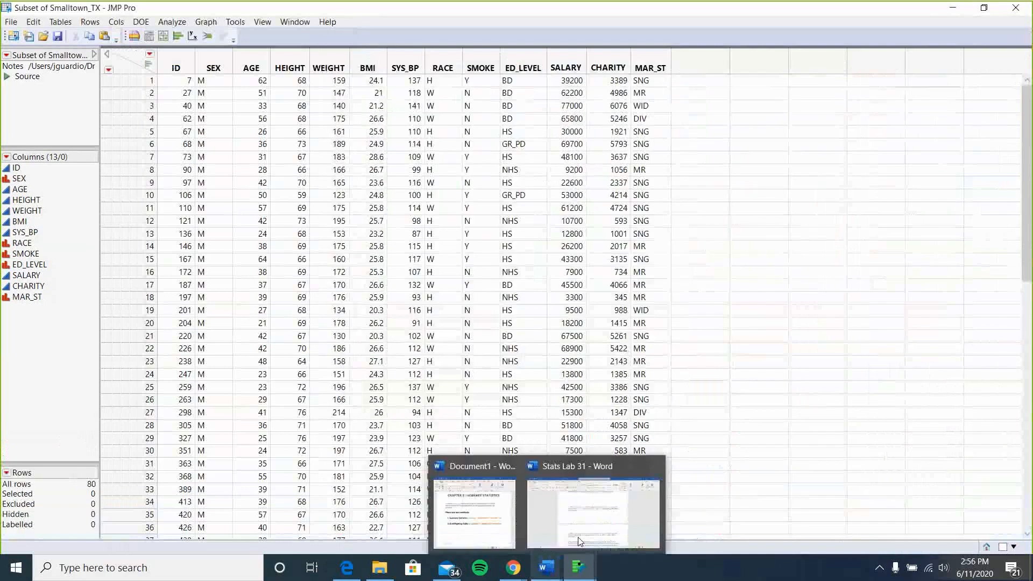
{"action": "left_click", "coordinate": [579, 541]}
{"action": "scroll", "coordinate": [505, 344], "scroll_direction": "down", "scroll_amount": 2}
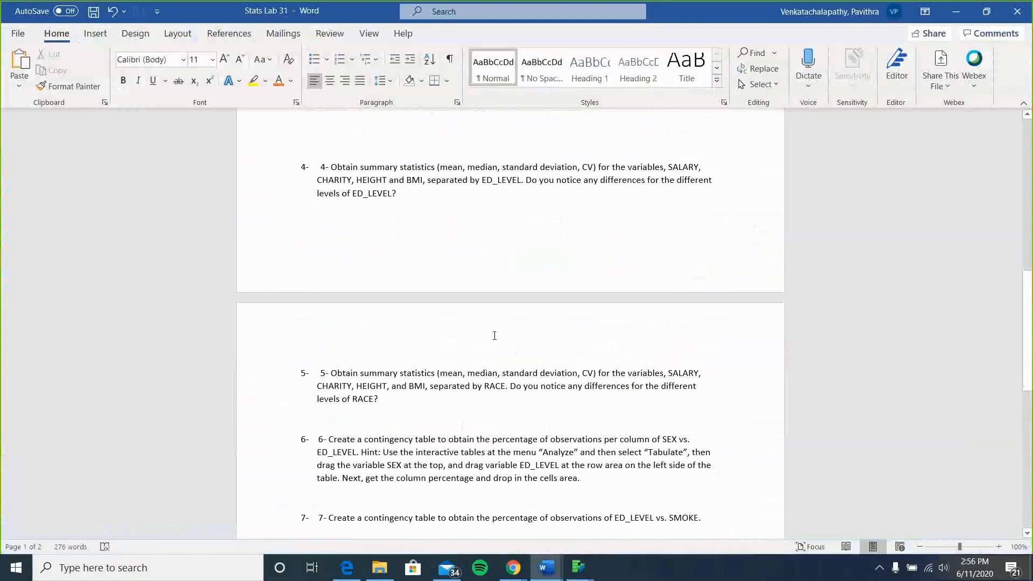
{"action": "scroll", "coordinate": [351, 368], "scroll_direction": "down", "scroll_amount": 3}
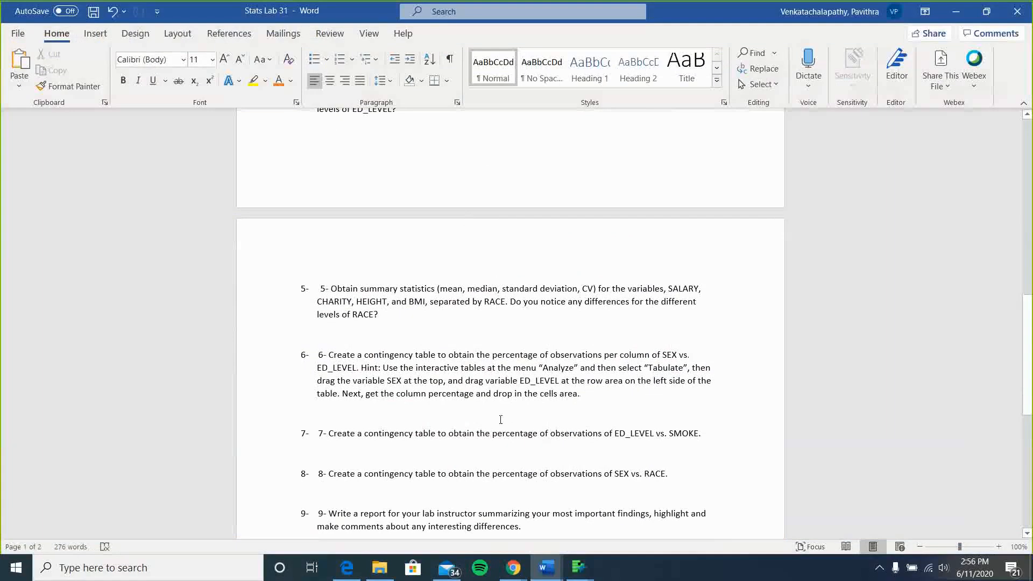
{"action": "scroll", "coordinate": [500, 420], "scroll_direction": "down", "scroll_amount": 5}
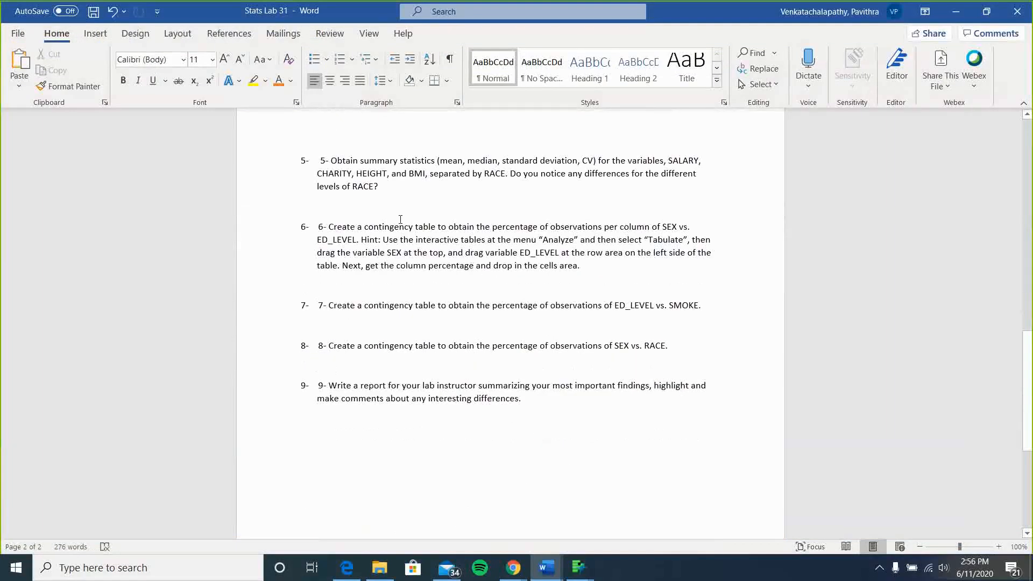
{"action": "left_click_drag", "start_coordinate": [400, 219], "coordinate": [433, 229]}
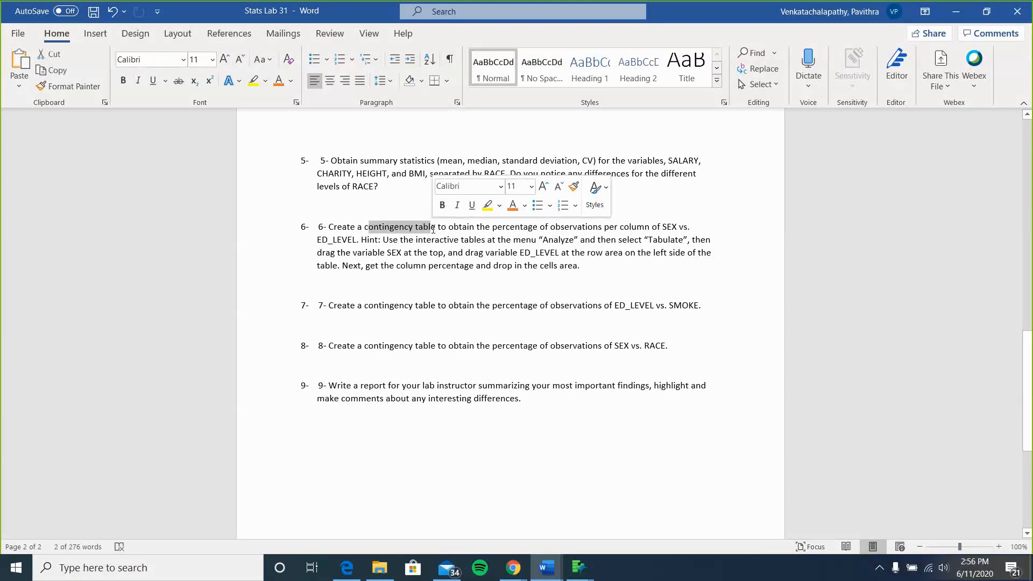
{"action": "left_click", "coordinate": [433, 229]}
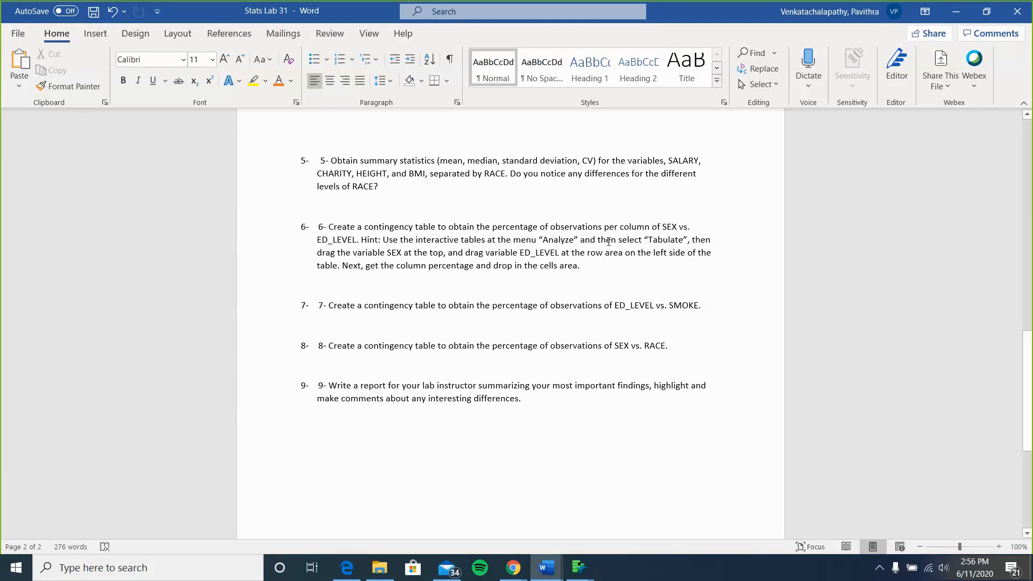
{"action": "left_click", "coordinate": [964, 10]}
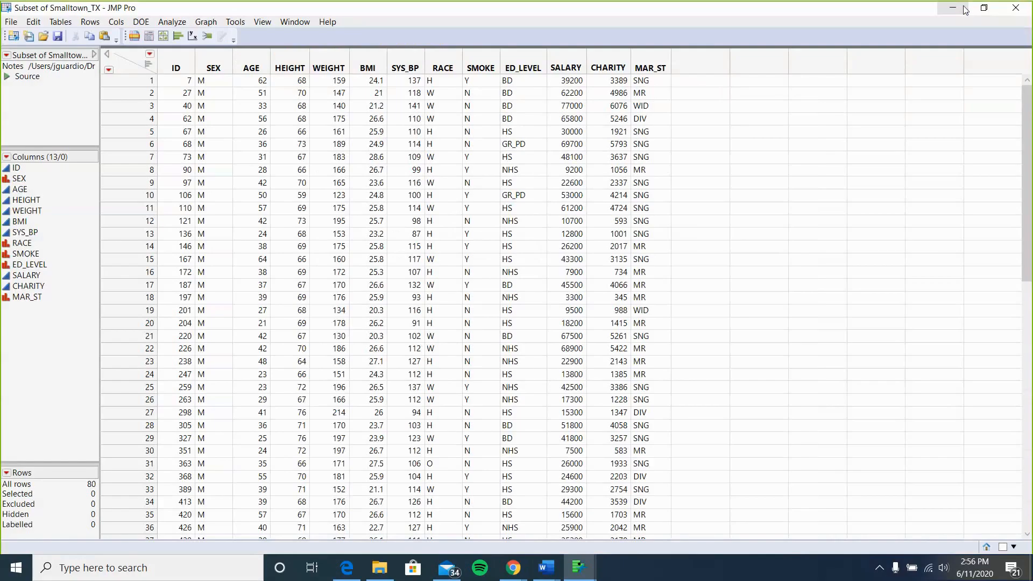
Open the Tabulate interactive table for the Smalltown subset data.
{"action": "left_click", "coordinate": [172, 22]}
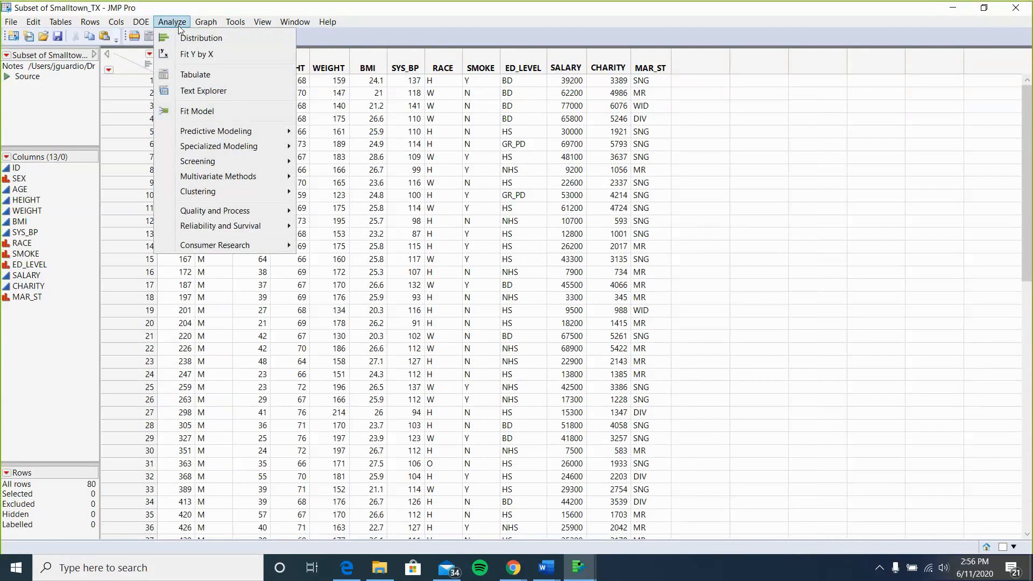
{"action": "left_click", "coordinate": [192, 78]}
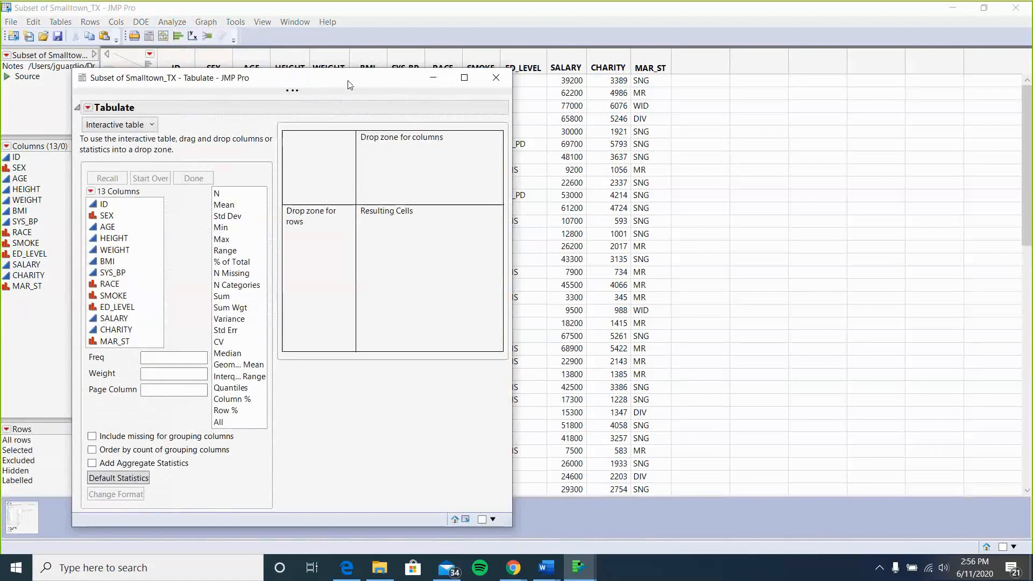
{"action": "left_click_drag", "start_coordinate": [347, 80], "coordinate": [479, 59]}
Place SEX in the column drop zone and ED_LEVEL in the row drop zone, widening the Tabulate window.
{"action": "left_click", "coordinate": [240, 198]}
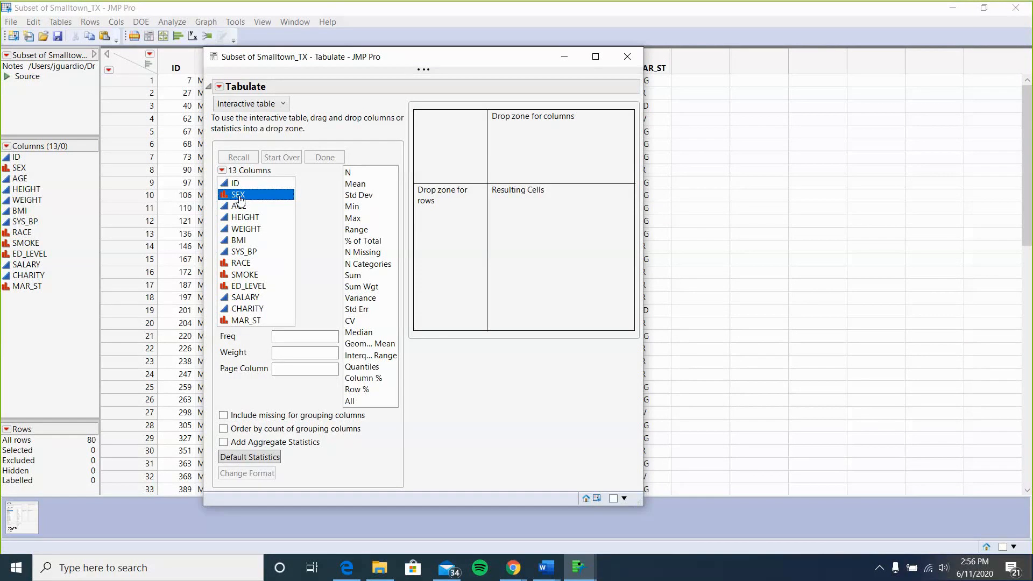
{"action": "left_click_drag", "start_coordinate": [240, 200], "coordinate": [531, 147]}
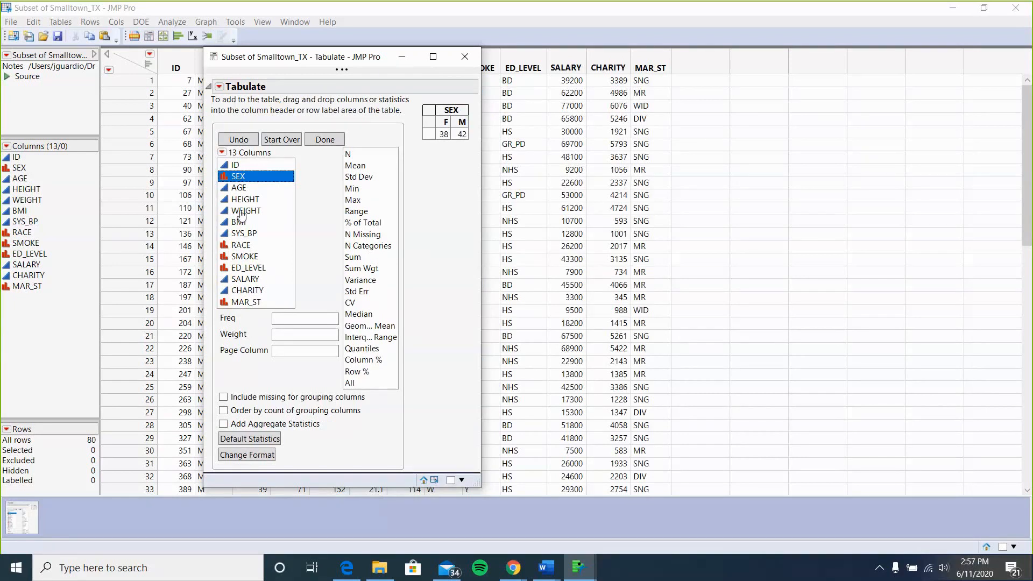
{"action": "left_click", "coordinate": [246, 269]}
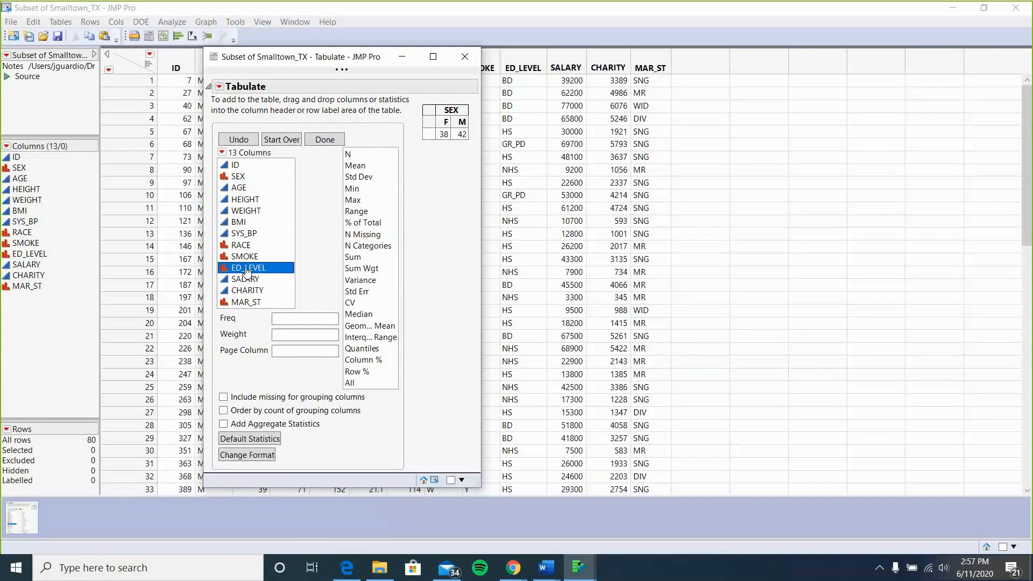
{"action": "left_click_drag", "start_coordinate": [247, 270], "coordinate": [429, 135]}
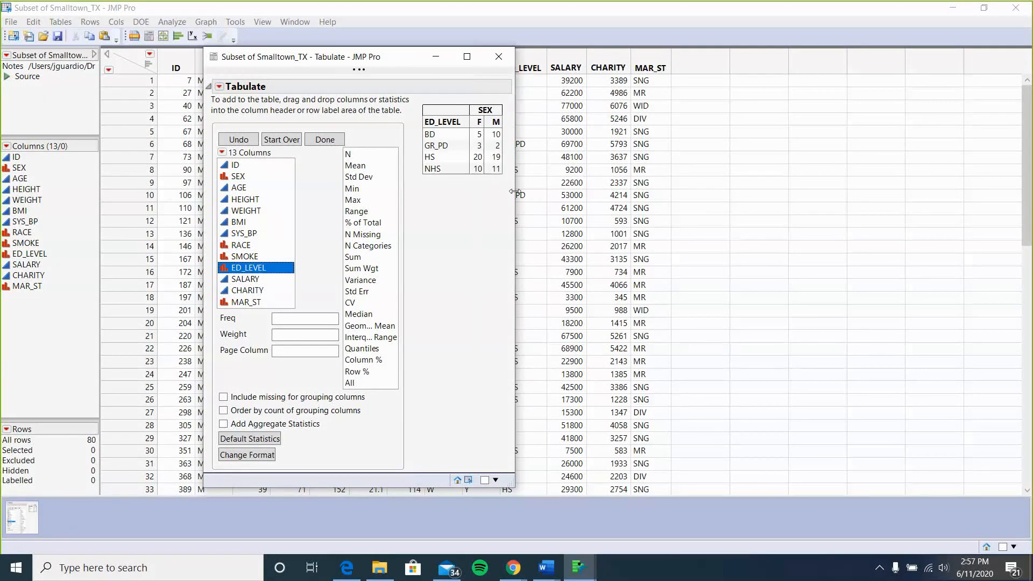
{"action": "left_click_drag", "start_coordinate": [516, 191], "coordinate": [761, 184]}
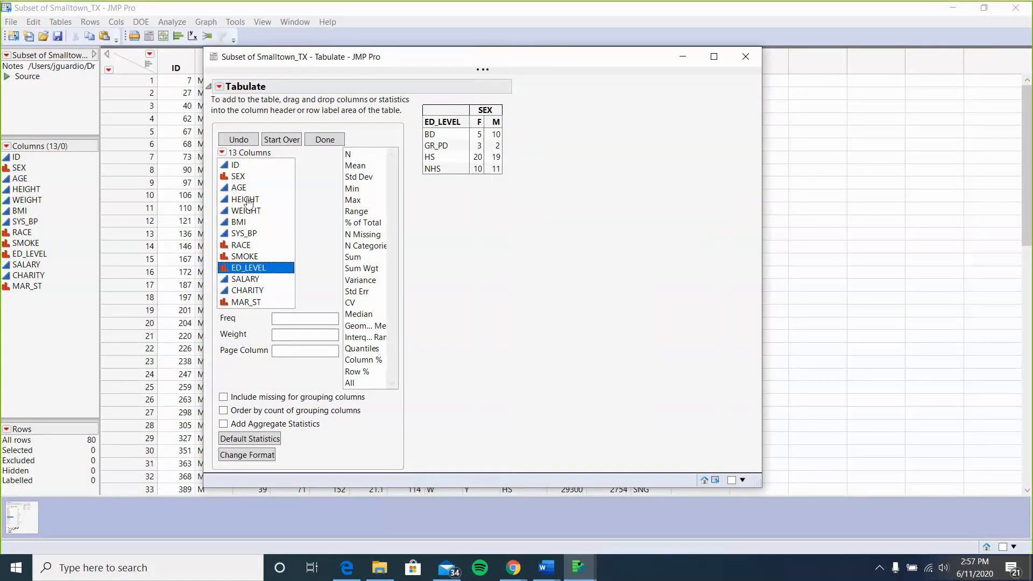
Add Column % to the table cells, then undo all changes to clear the table.
{"action": "left_click", "coordinate": [248, 200]}
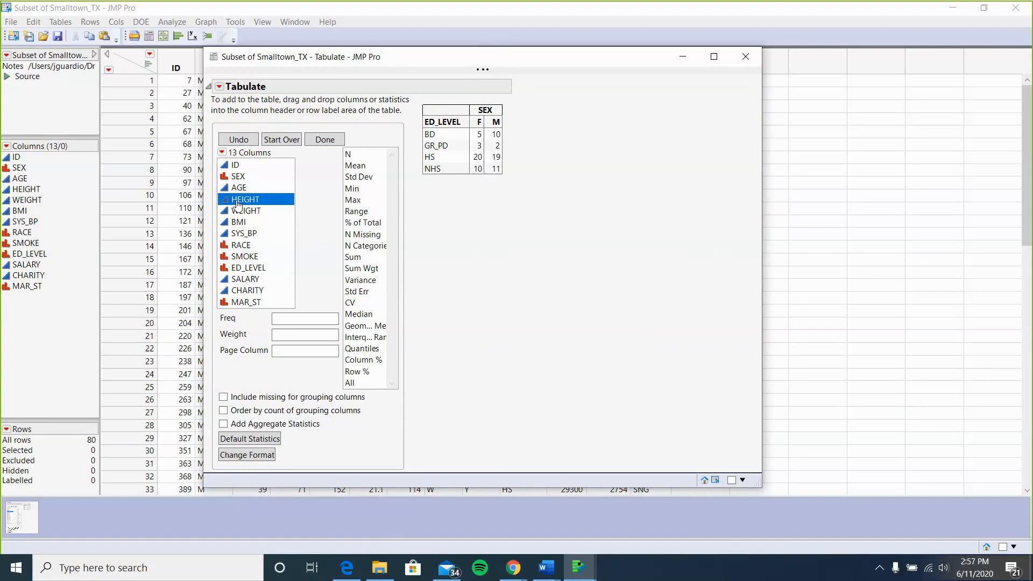
{"action": "left_click_drag", "start_coordinate": [238, 204], "coordinate": [476, 241]}
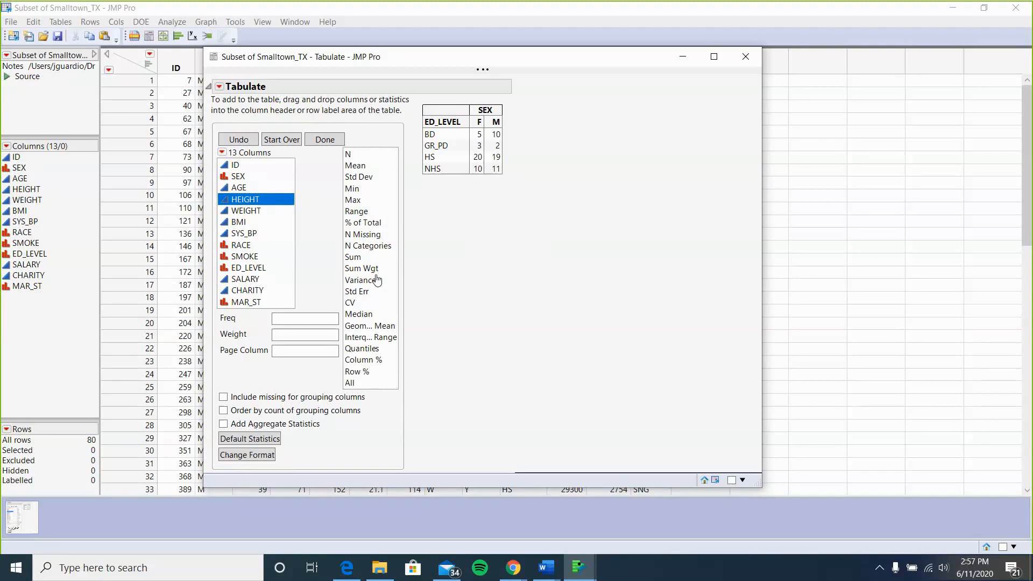
{"action": "left_click", "coordinate": [370, 364]}
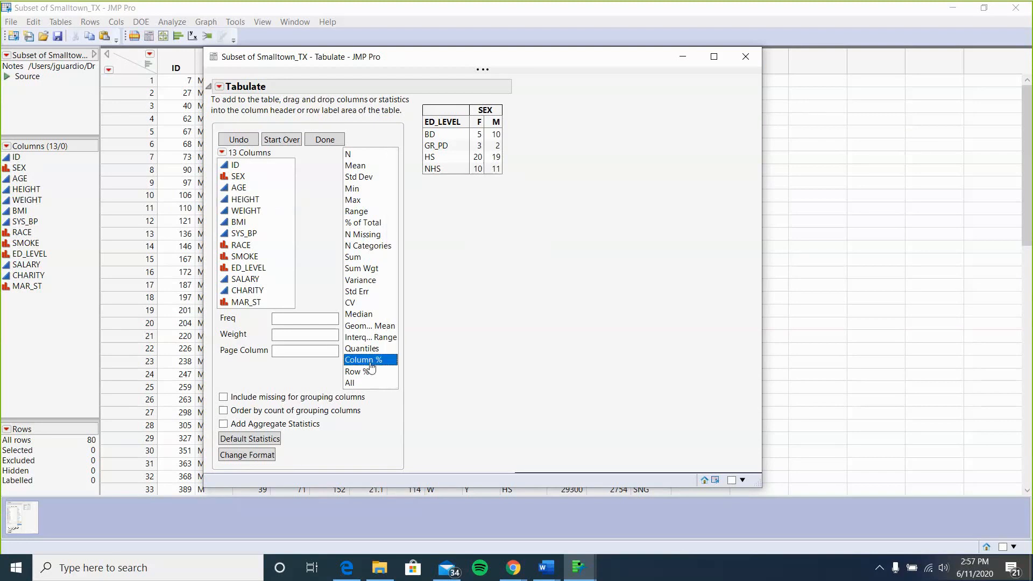
{"action": "left_click_drag", "start_coordinate": [371, 367], "coordinate": [490, 130]}
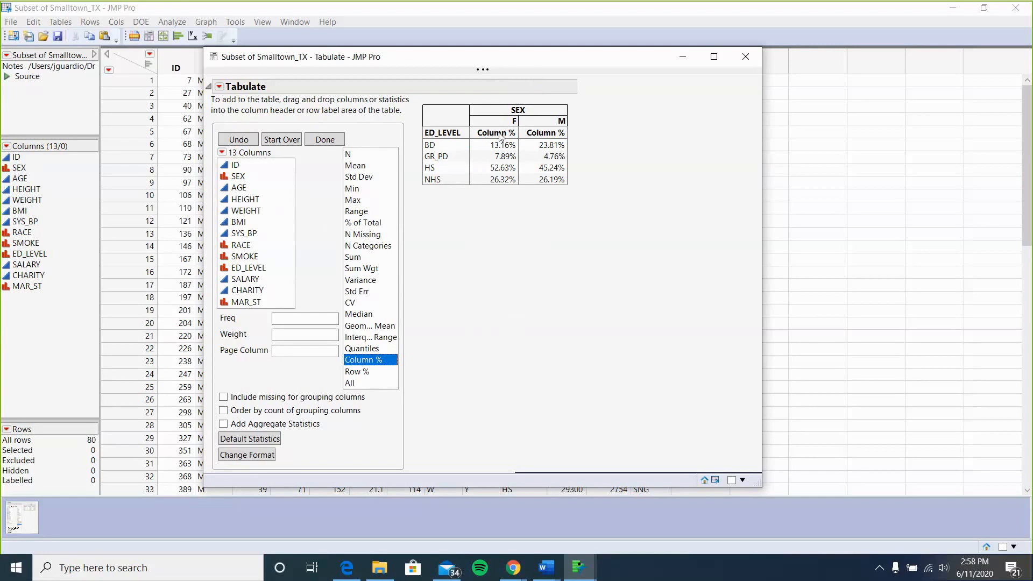
{"action": "key", "text": "ctrl+z"}
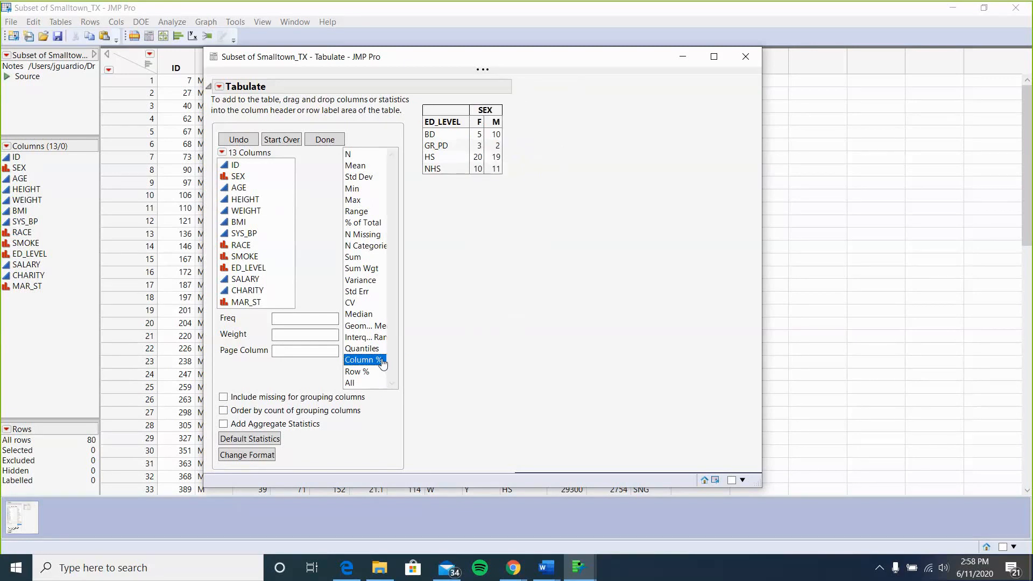
{"action": "left_click_drag", "start_coordinate": [382, 364], "coordinate": [491, 156]}
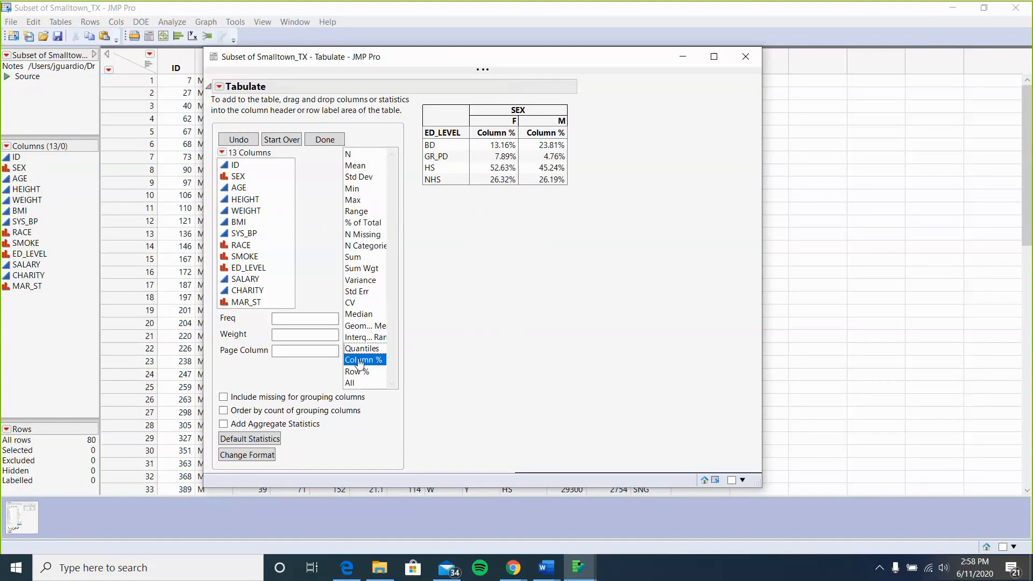
{"action": "left_click_drag", "start_coordinate": [359, 362], "coordinate": [506, 231]}
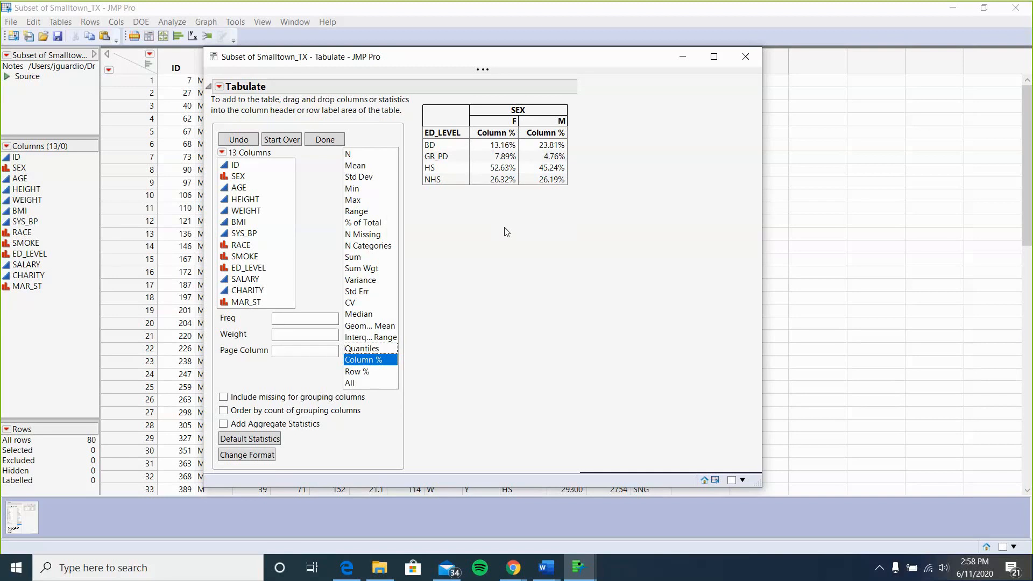
{"action": "key", "text": "ctrl+z"}
{"action": "key", "text": "ctrl+z"}
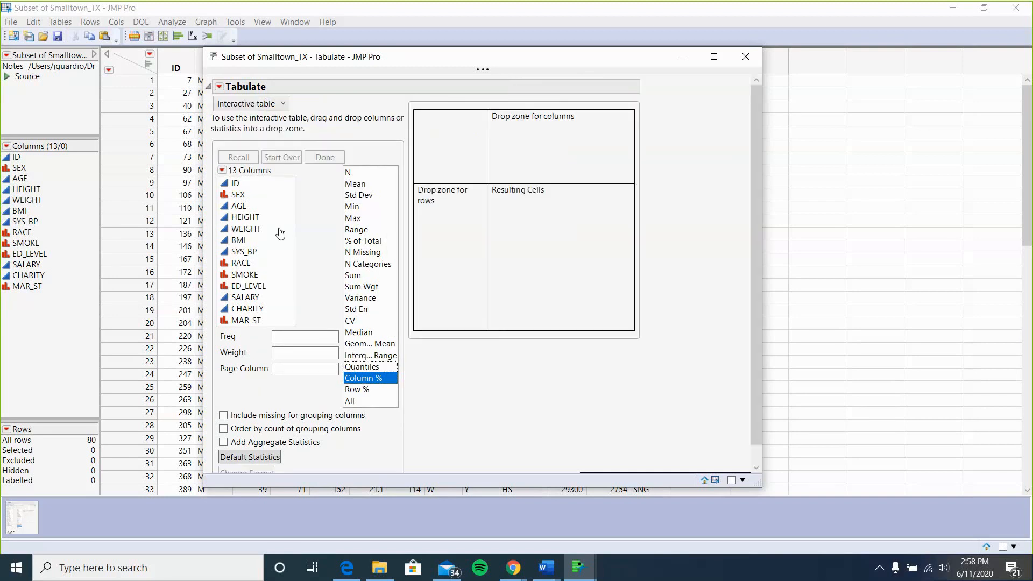
Build the SEX by ED_LEVEL contingency table with Column % in the cells, then close the Tabulate window.
{"action": "left_click", "coordinate": [239, 197]}
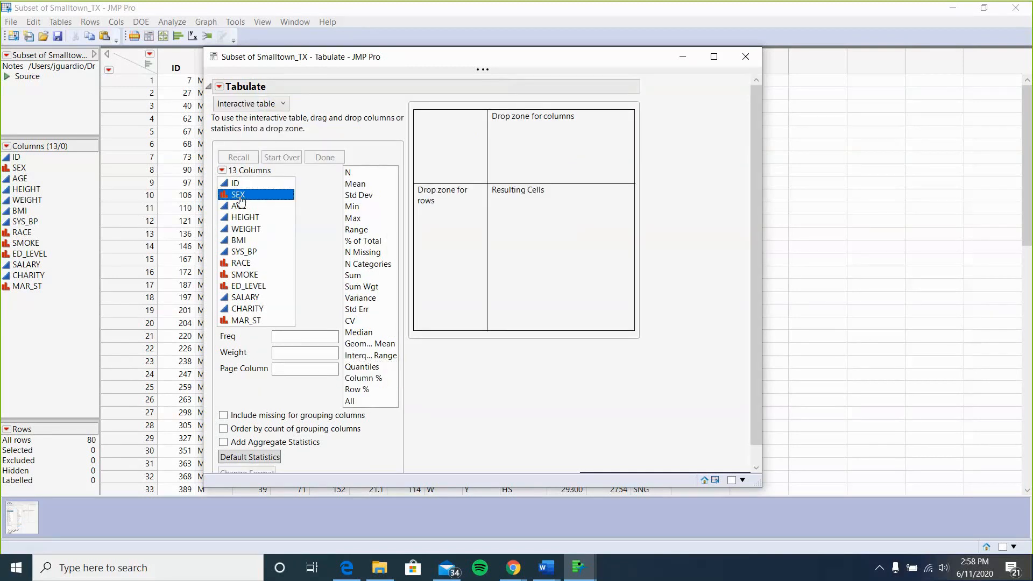
{"action": "left_click_drag", "start_coordinate": [239, 198], "coordinate": [573, 133]}
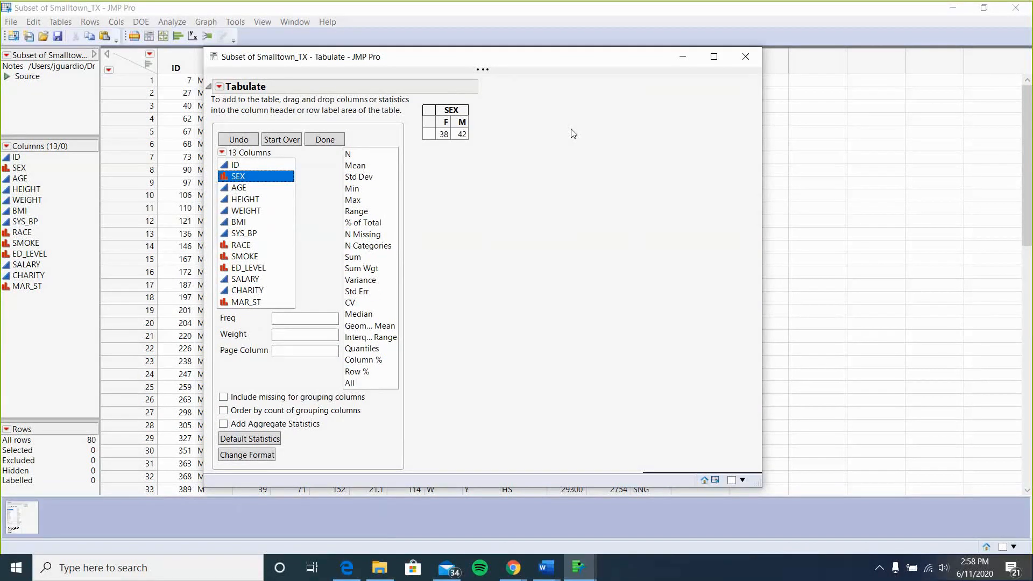
{"action": "left_click", "coordinate": [249, 267]}
{"action": "left_click_drag", "start_coordinate": [249, 273], "coordinate": [433, 139]}
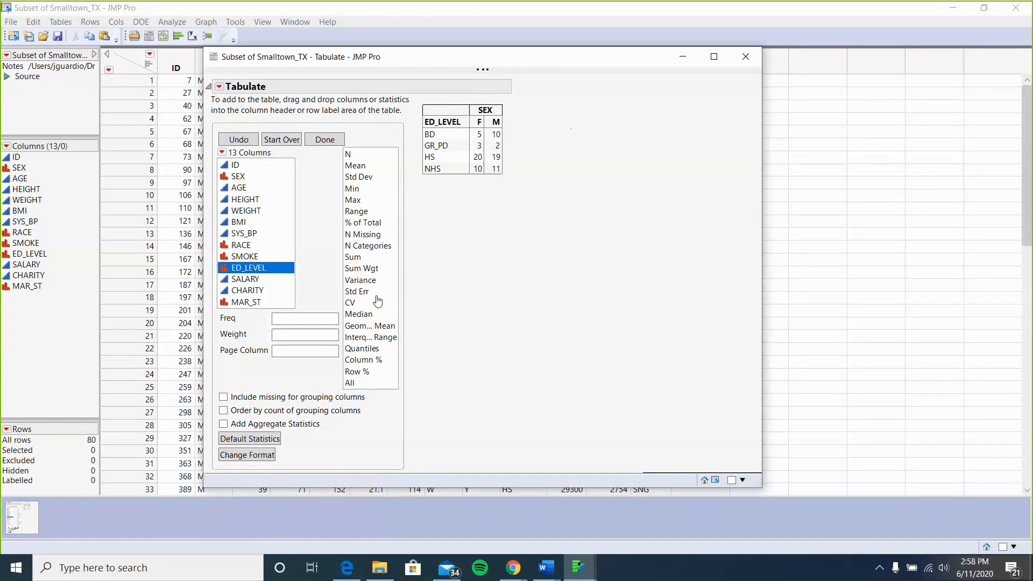
{"action": "left_click", "coordinate": [367, 361]}
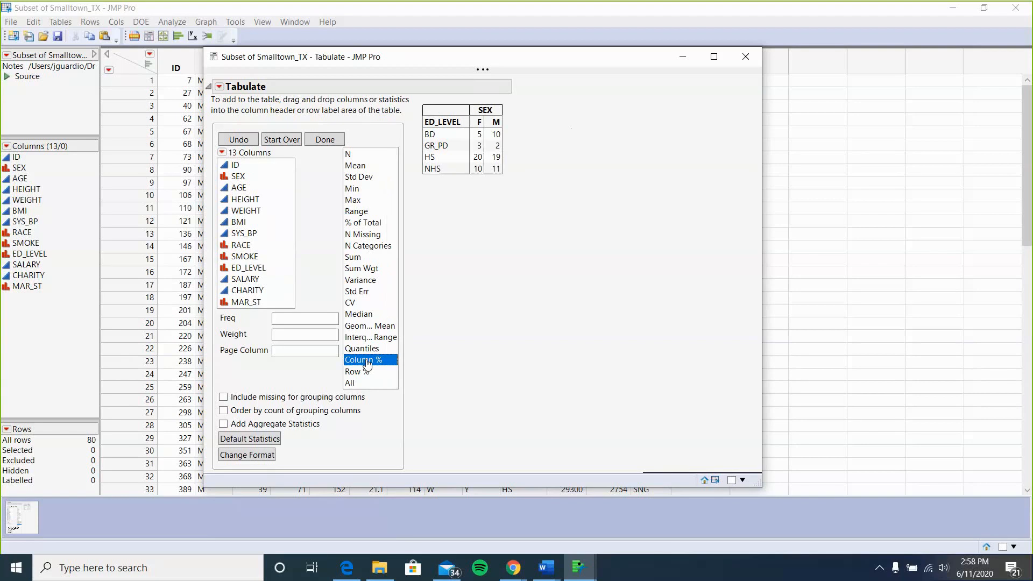
{"action": "left_click_drag", "start_coordinate": [368, 363], "coordinate": [481, 129]}
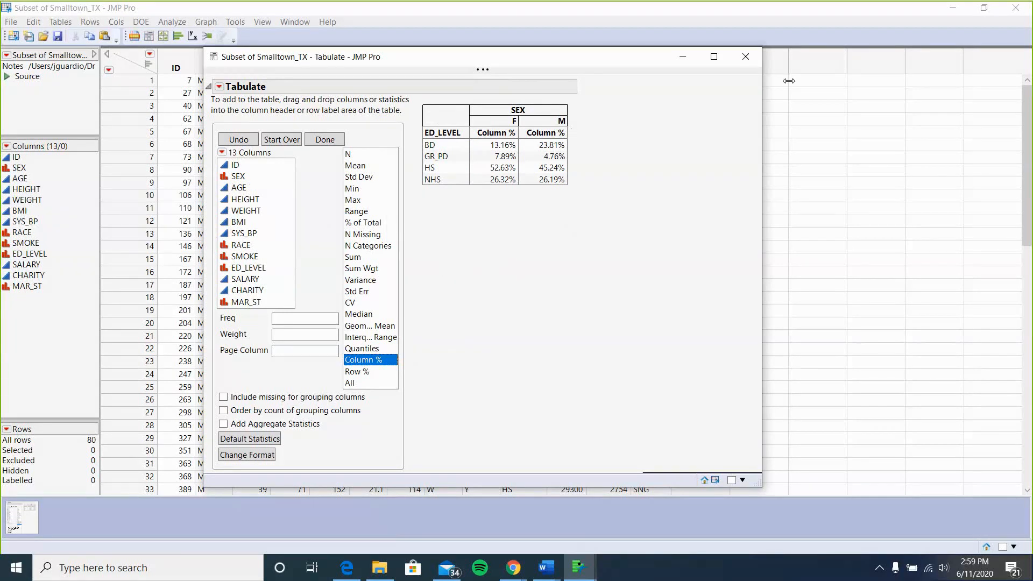
{"action": "left_click", "coordinate": [745, 56]}
Switch to the Stats Lab 31 document and review assignment items 3 to 7 around the HEIGHT report.
{"action": "mouse_move", "coordinate": [577, 578]}
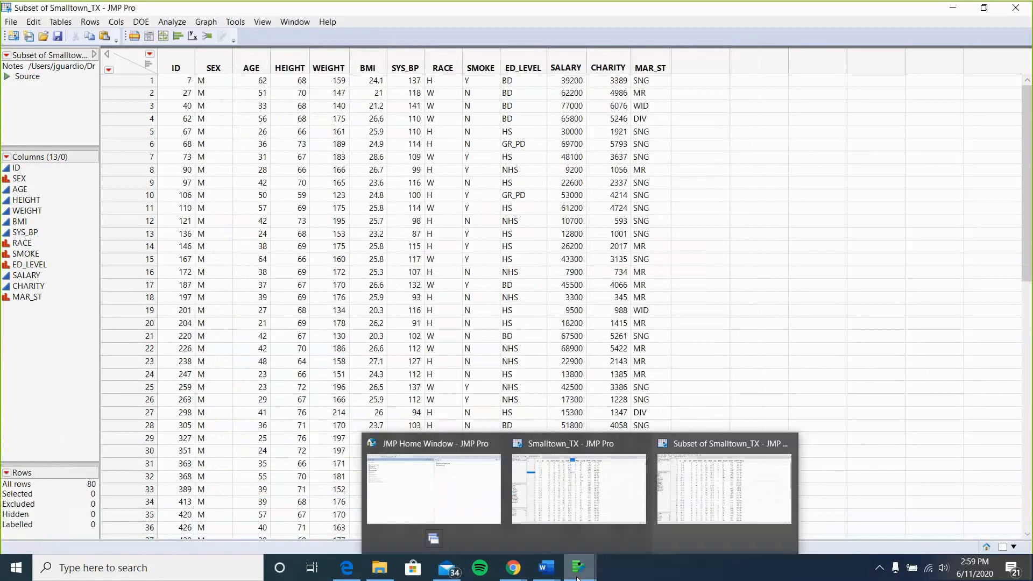
{"action": "mouse_move", "coordinate": [546, 569]}
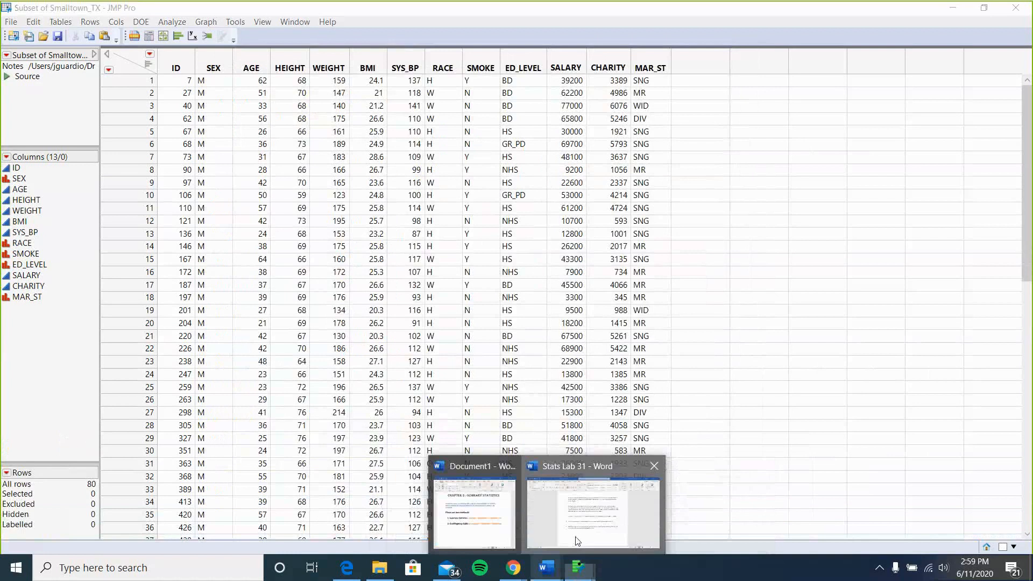
{"action": "left_click", "coordinate": [577, 537]}
{"action": "scroll", "coordinate": [524, 340], "scroll_direction": "up", "scroll_amount": 1}
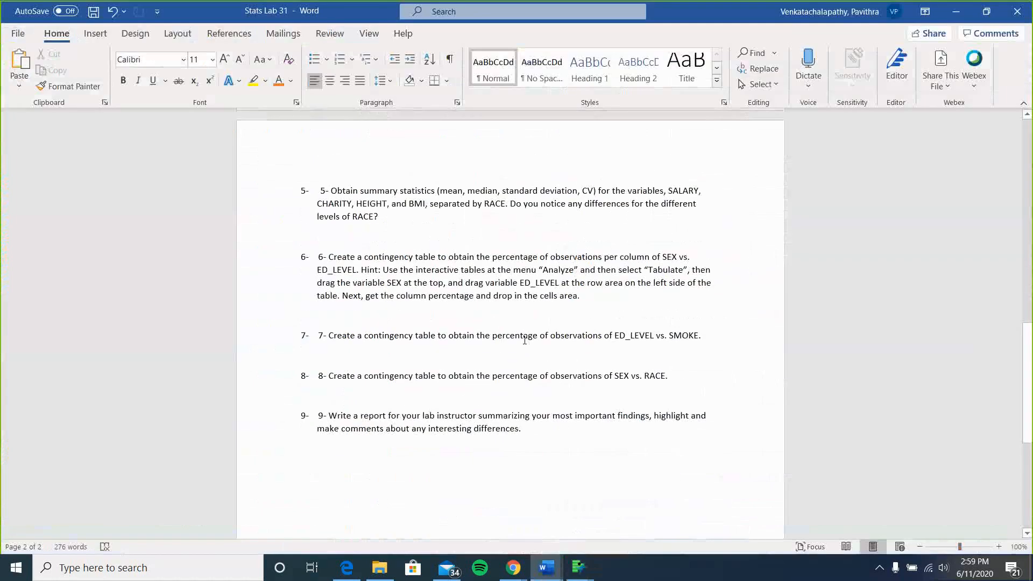
{"action": "scroll", "coordinate": [524, 340], "scroll_direction": "up", "scroll_amount": 6}
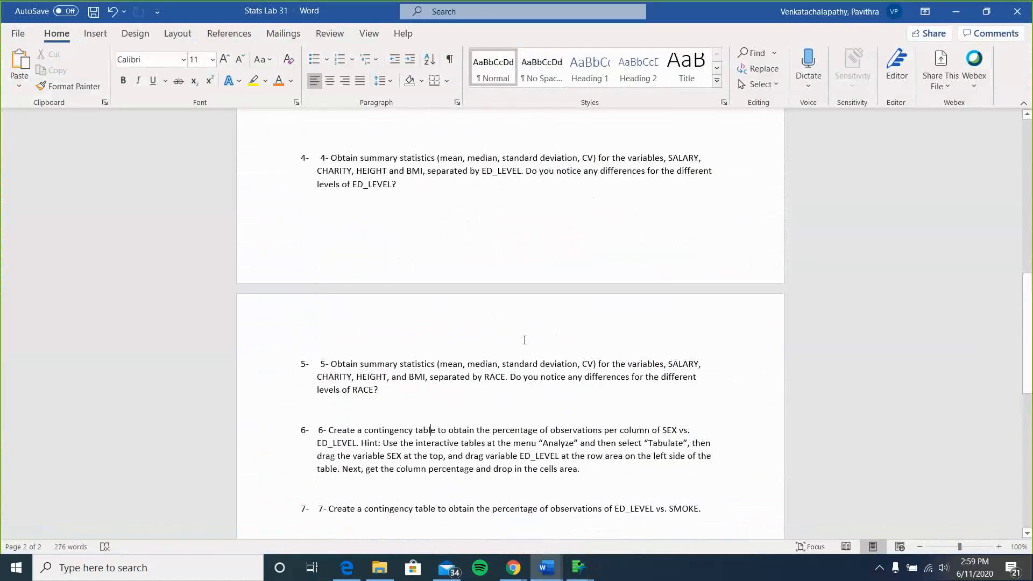
{"action": "scroll", "coordinate": [525, 340], "scroll_direction": "up", "scroll_amount": 3}
{"action": "scroll", "coordinate": [524, 340], "scroll_direction": "up", "scroll_amount": 3}
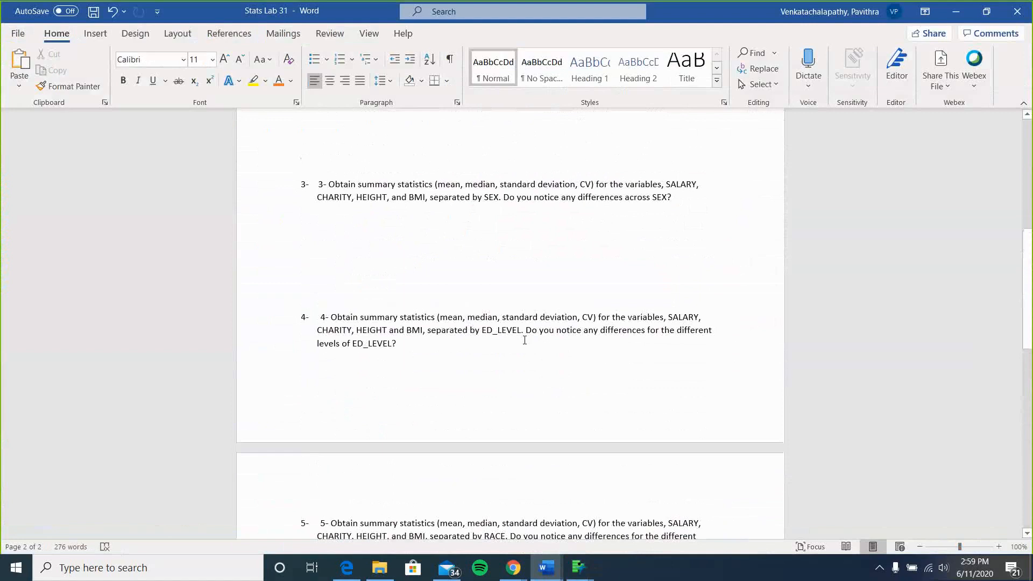
{"action": "scroll", "coordinate": [409, 326], "scroll_direction": "up", "scroll_amount": 1}
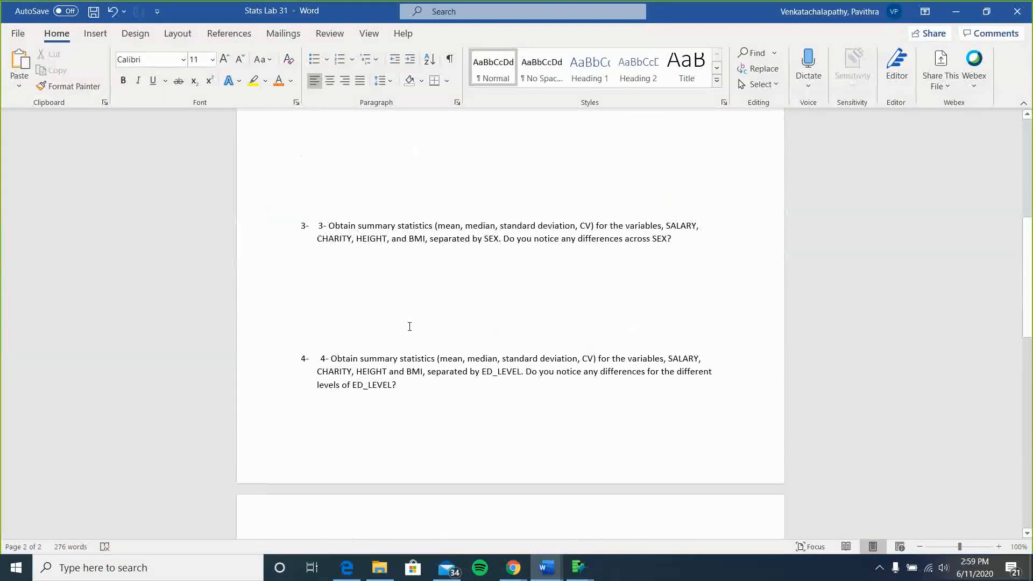
{"action": "scroll", "coordinate": [424, 250], "scroll_direction": "up", "scroll_amount": 3}
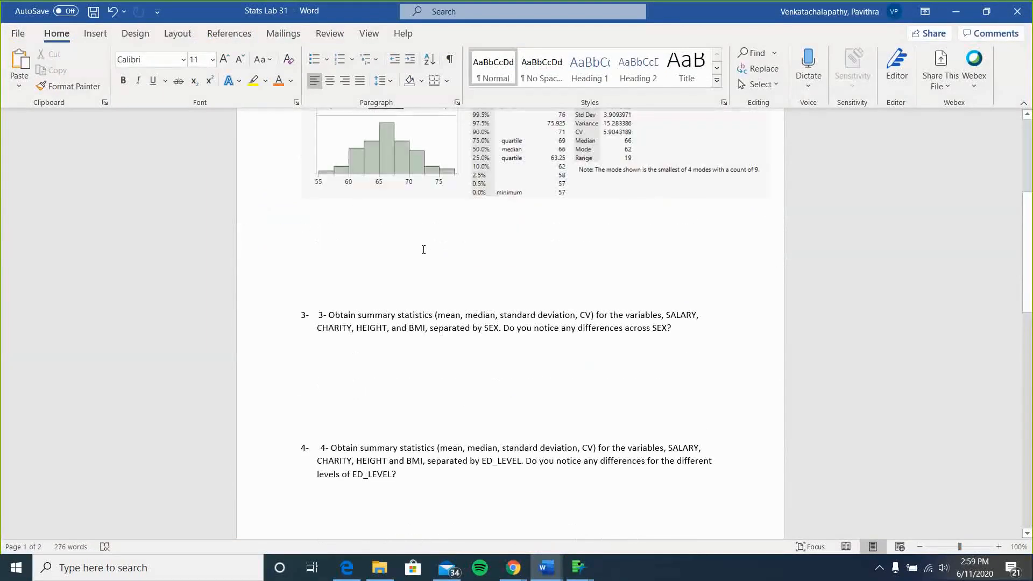
{"action": "scroll", "coordinate": [423, 250], "scroll_direction": "up", "scroll_amount": 3}
{"action": "left_click", "coordinate": [410, 199]}
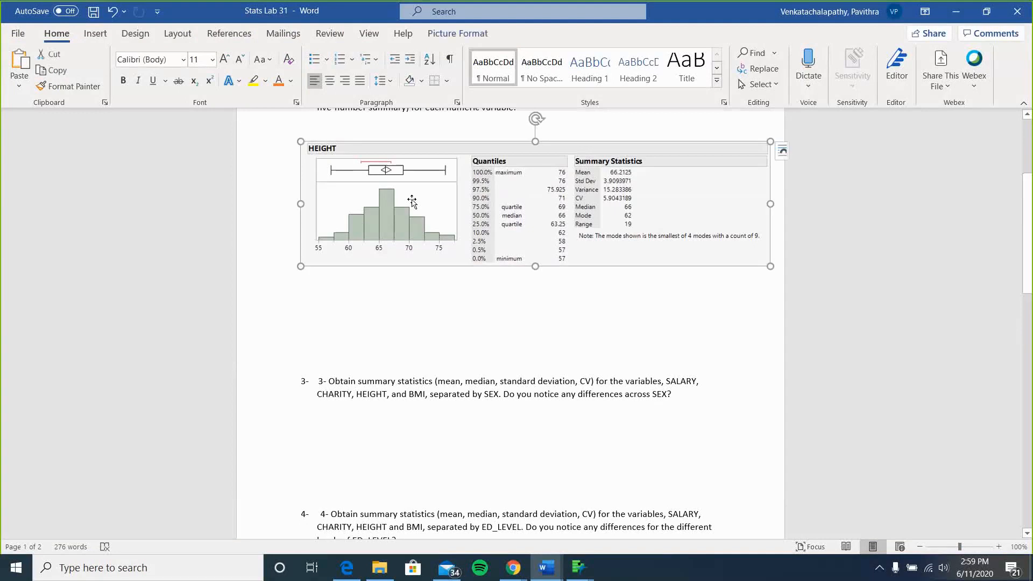
{"action": "left_click", "coordinate": [419, 322]}
{"action": "scroll", "coordinate": [417, 323], "scroll_direction": "down", "scroll_amount": 3}
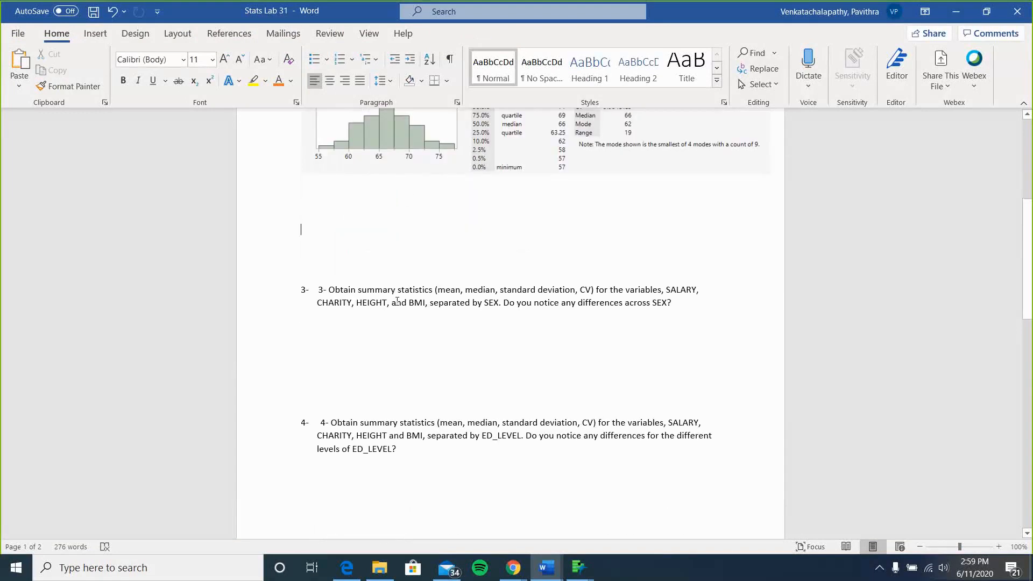
{"action": "scroll", "coordinate": [397, 301], "scroll_direction": "down", "scroll_amount": 9}
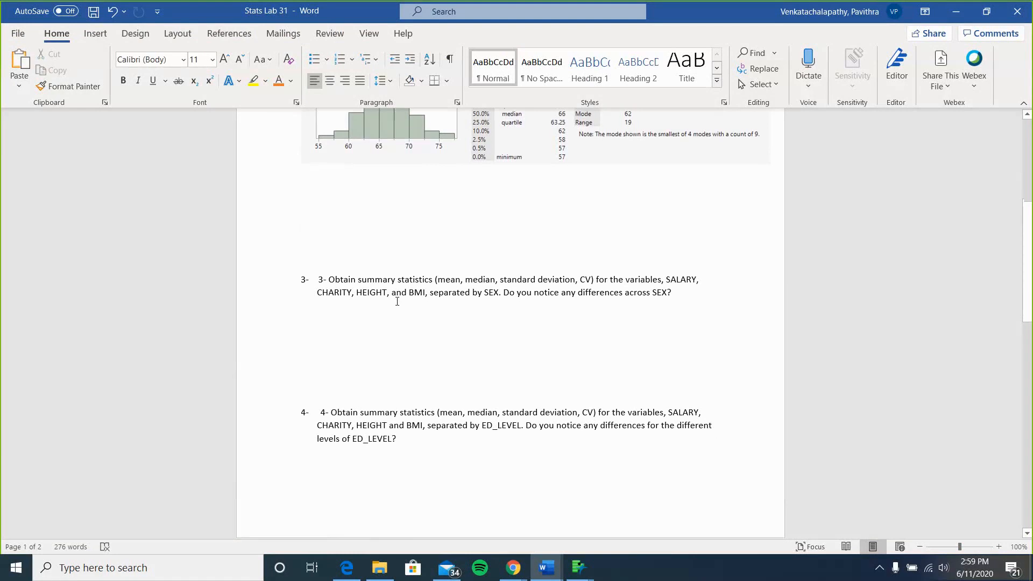
{"action": "scroll", "coordinate": [397, 301], "scroll_direction": "up", "scroll_amount": 7}
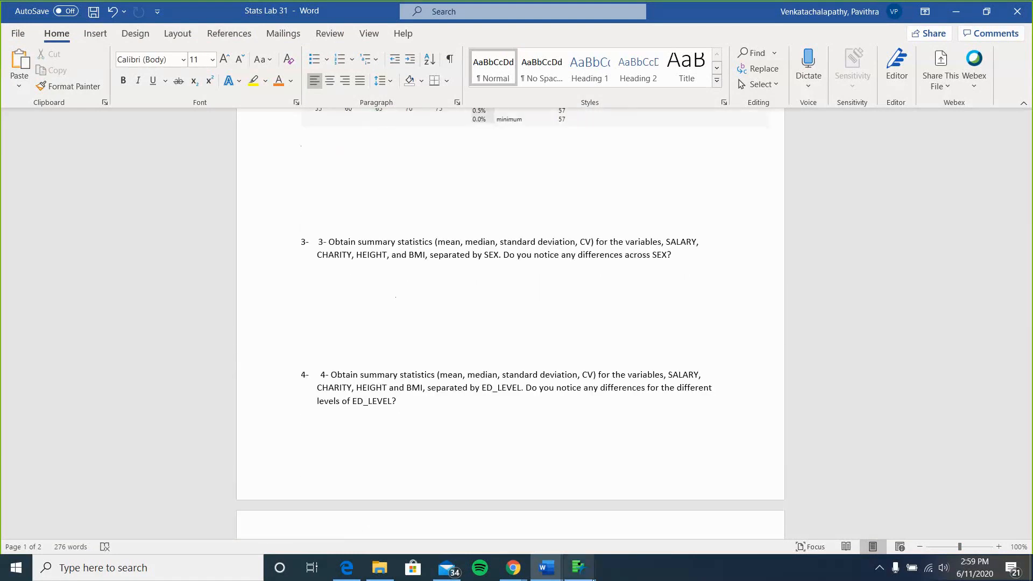
Open Tabulate on the Smalltown_TX subset data table and place SEX in the column drop zone.
{"action": "mouse_move", "coordinate": [592, 577]}
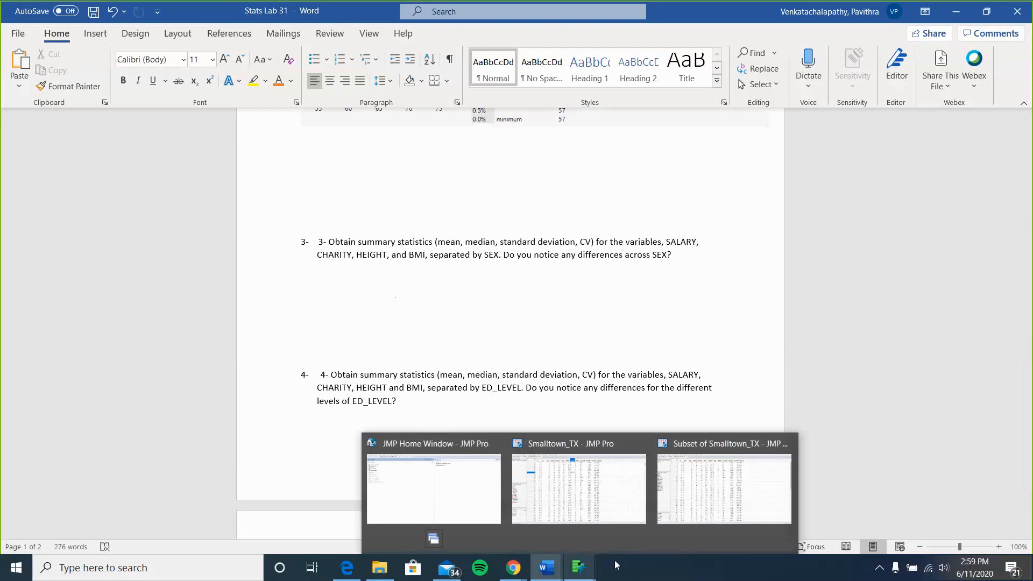
{"action": "left_click", "coordinate": [724, 487]}
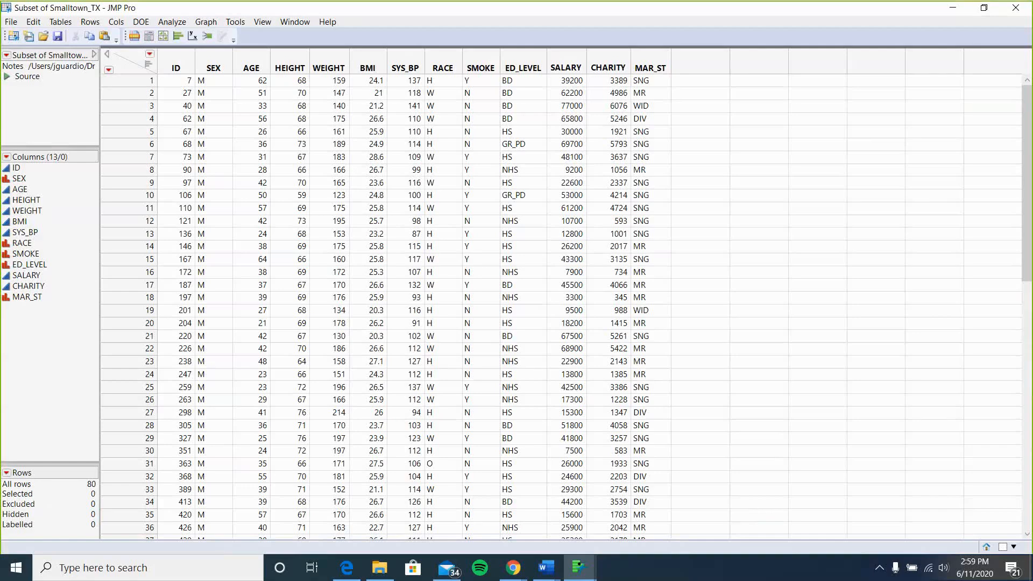
{"action": "left_click", "coordinate": [171, 22]}
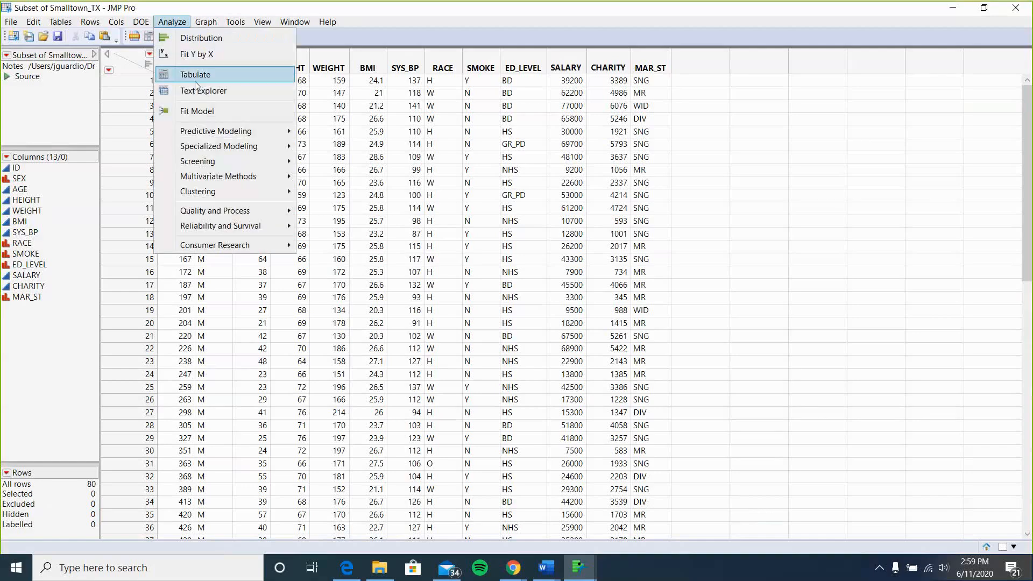
{"action": "left_click", "coordinate": [183, 72]}
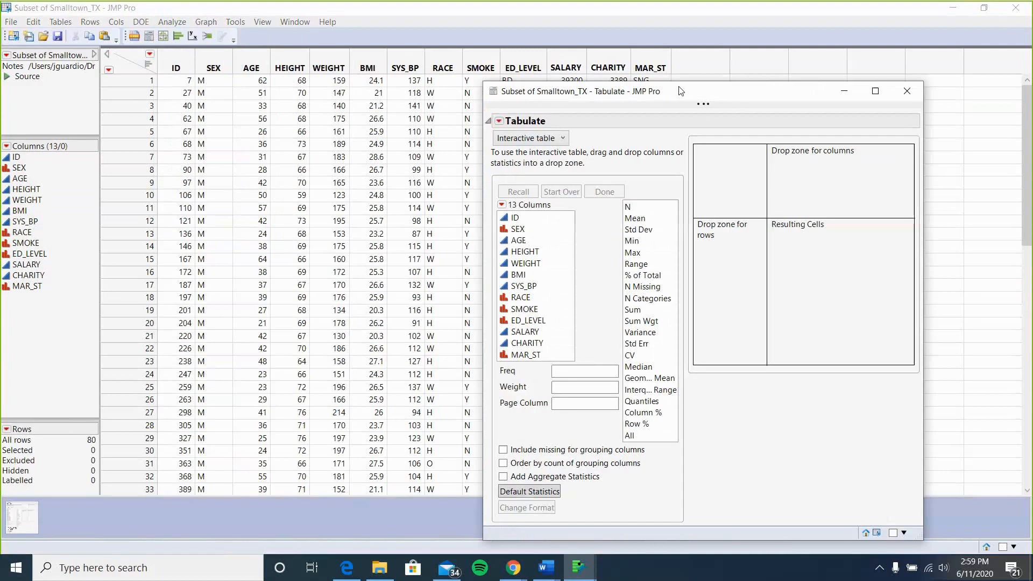
{"action": "left_click_drag", "start_coordinate": [693, 88], "coordinate": [465, 44]}
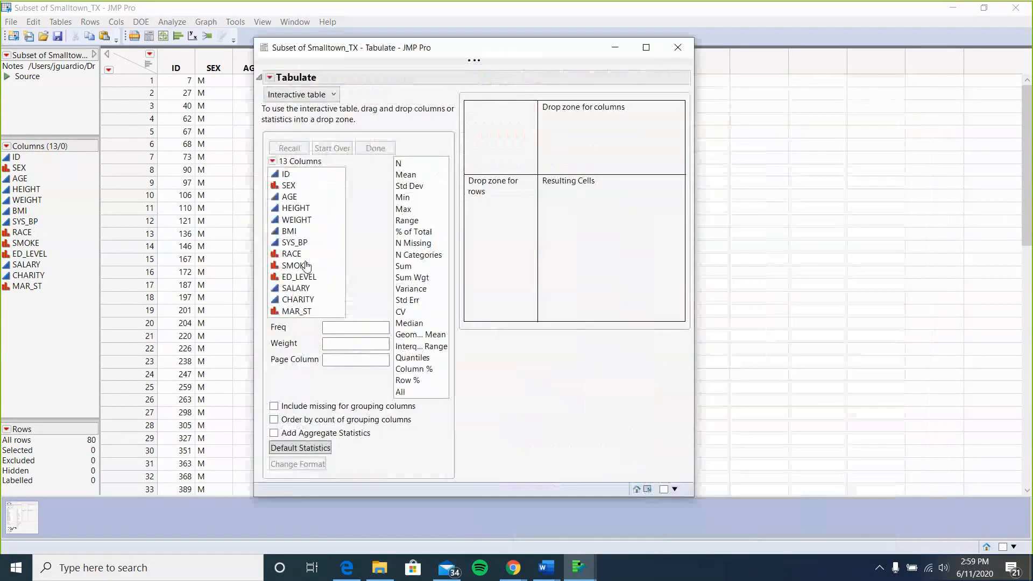
{"action": "left_click", "coordinate": [296, 186]}
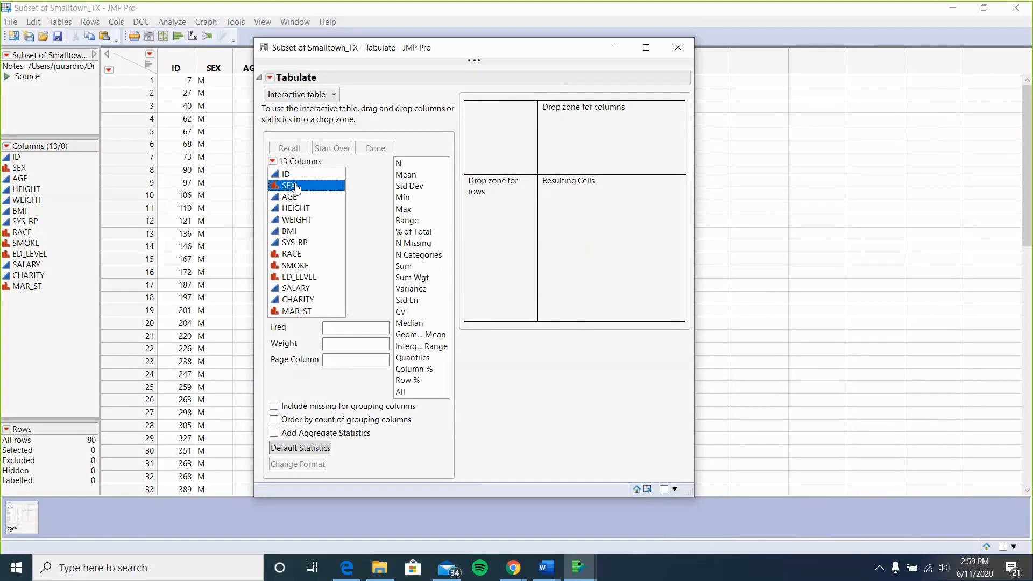
{"action": "left_click_drag", "start_coordinate": [296, 186], "coordinate": [592, 125]}
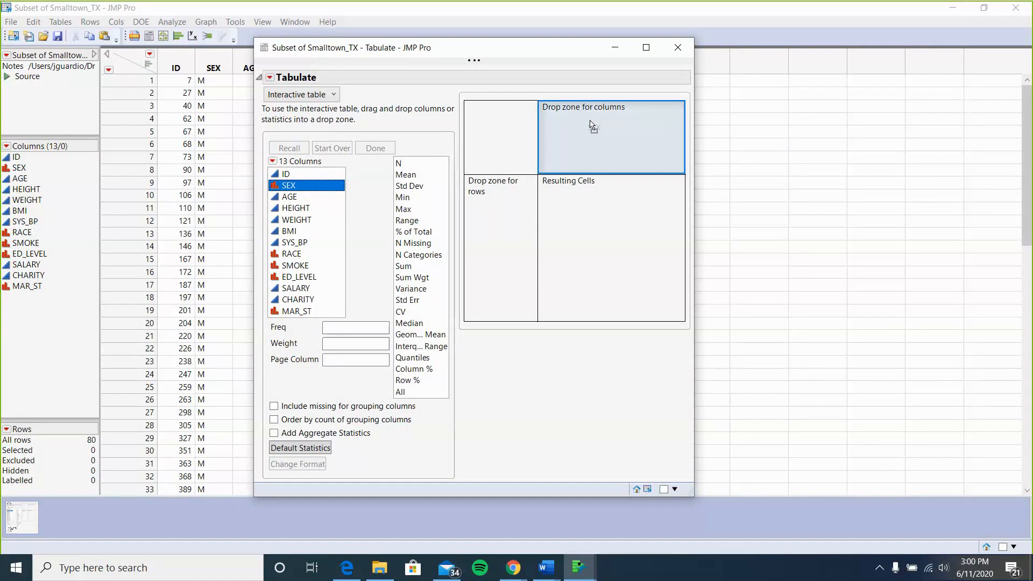
{"action": "left_click_drag", "start_coordinate": [592, 125], "coordinate": [592, 125]}
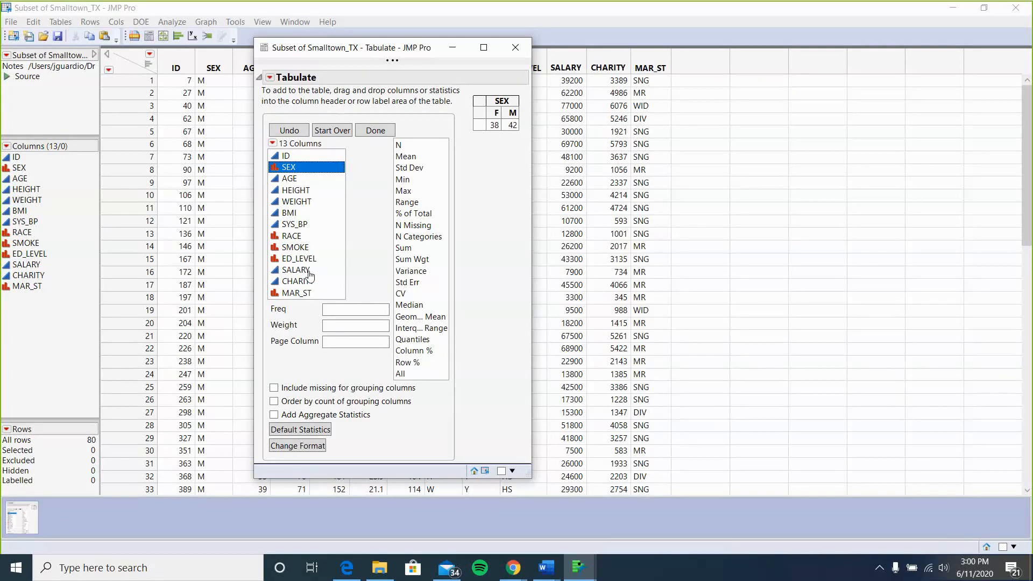
Add SALARY as a row variable and show its Mean in the cells.
{"action": "left_click_drag", "start_coordinate": [309, 270], "coordinate": [481, 131]}
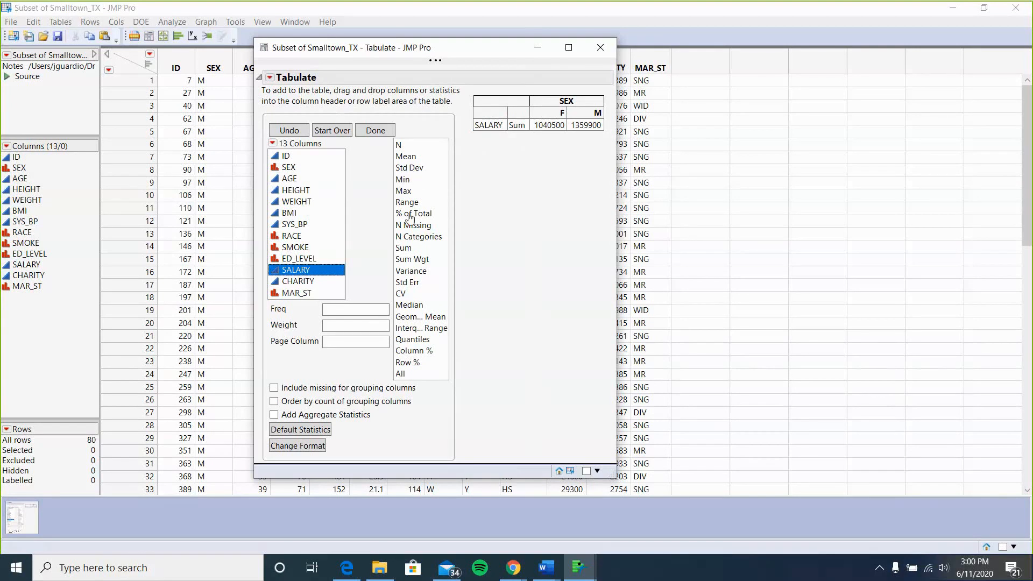
{"action": "left_click", "coordinate": [407, 158]}
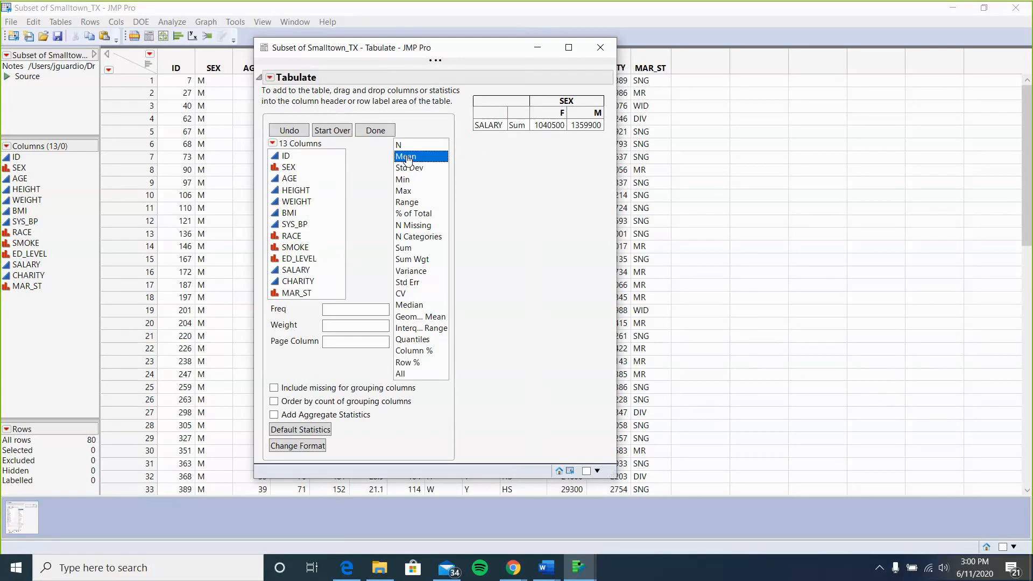
{"action": "left_click_drag", "start_coordinate": [407, 157], "coordinate": [524, 127]}
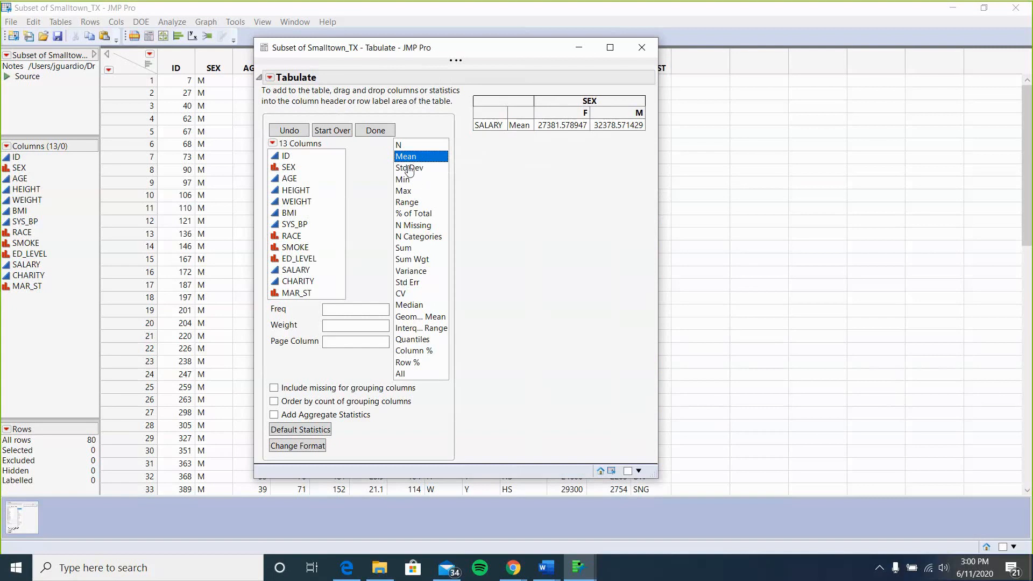
{"action": "left_click", "coordinate": [410, 306]}
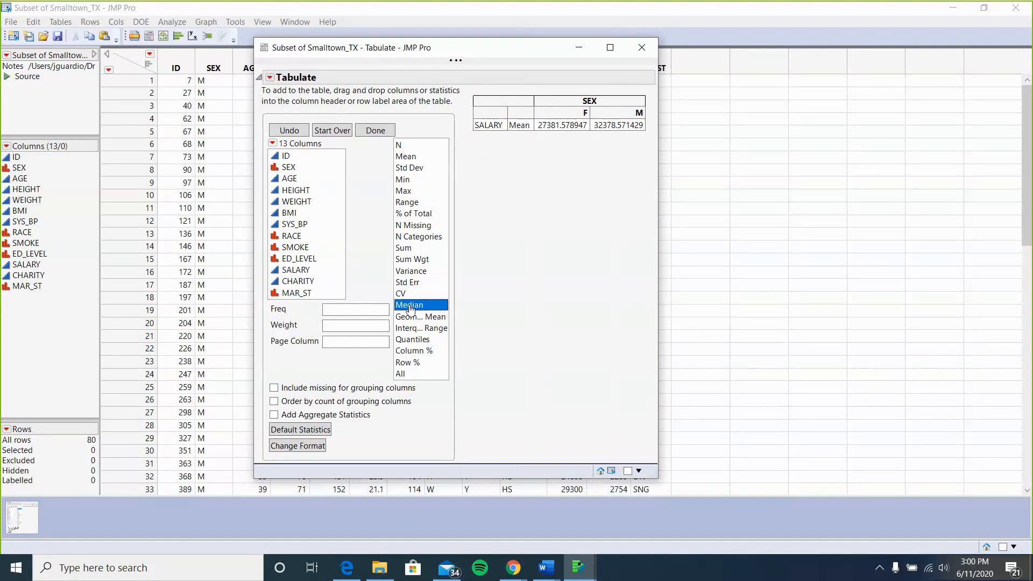
{"action": "left_click_drag", "start_coordinate": [410, 307], "coordinate": [521, 139]}
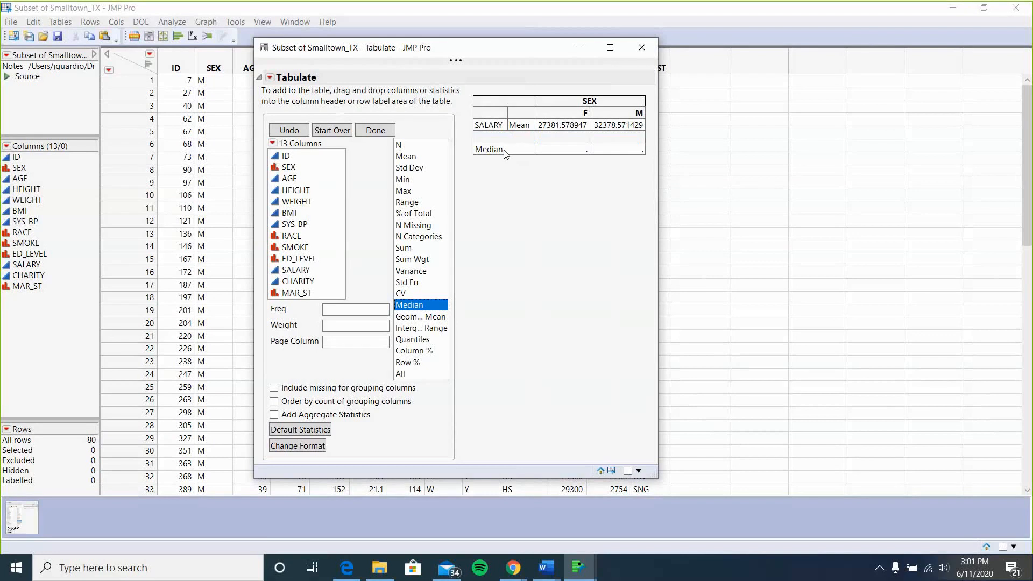
{"action": "key", "text": "ctrl+z"}
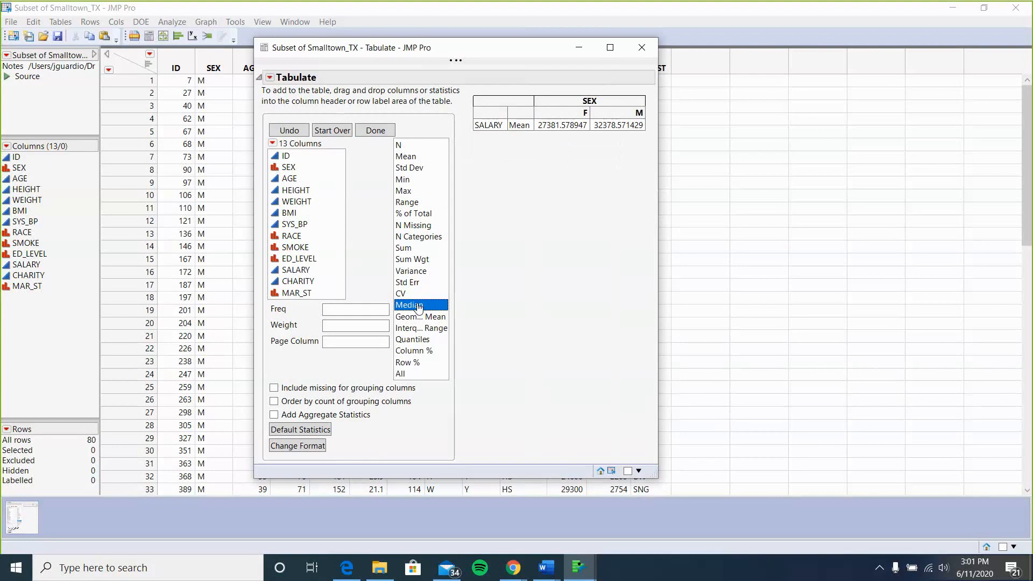
{"action": "left_click_drag", "start_coordinate": [419, 307], "coordinate": [523, 135]}
{"action": "left_click_drag", "start_coordinate": [521, 131], "coordinate": [524, 129]}
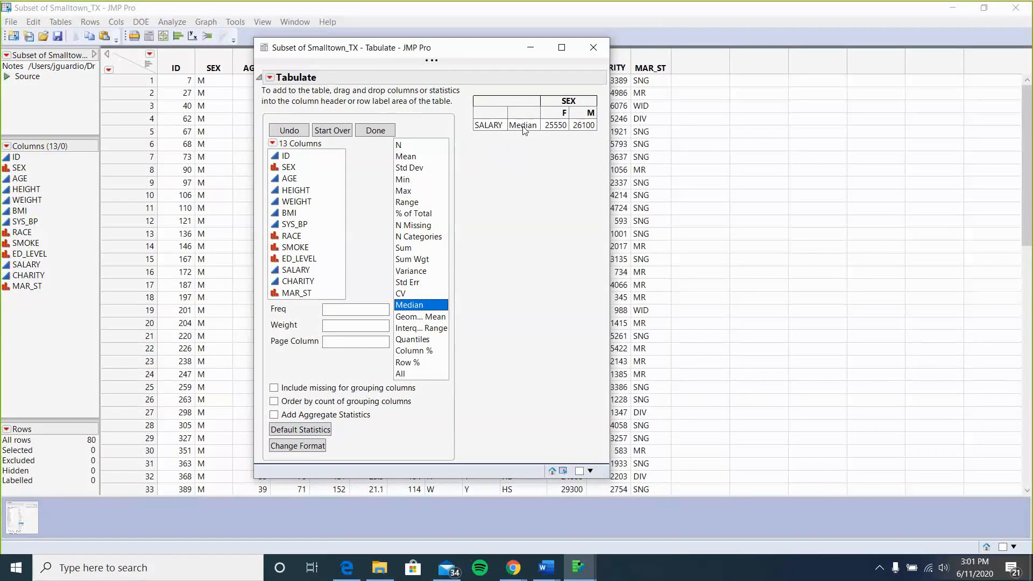
{"action": "key", "text": "ctrl+z"}
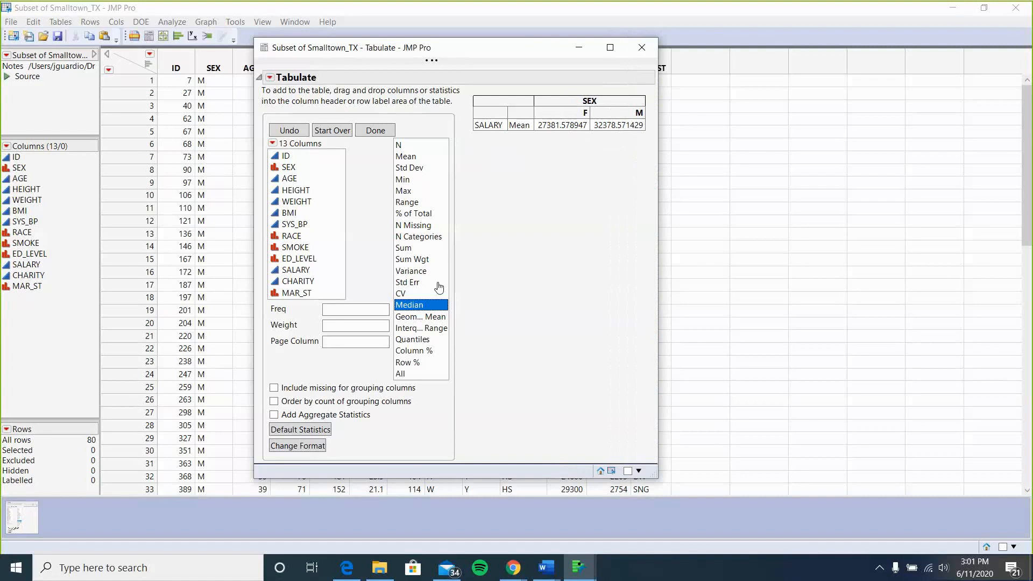
Add Median, Std Dev and CV statistics beneath Mean for SALARY.
{"action": "left_click_drag", "start_coordinate": [417, 309], "coordinate": [523, 133]}
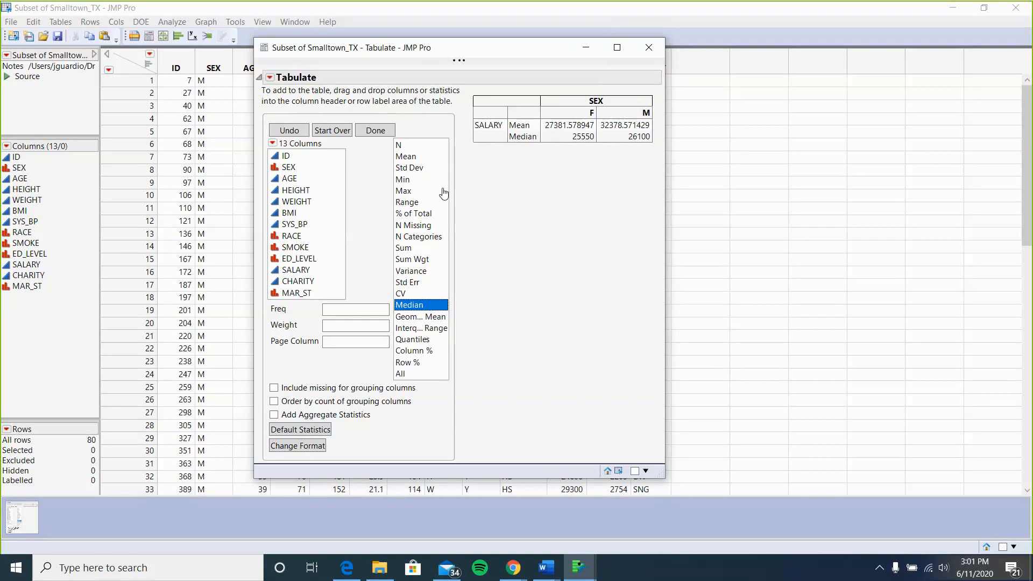
{"action": "left_click", "coordinate": [407, 172]}
{"action": "left_click_drag", "start_coordinate": [407, 172], "coordinate": [525, 144]}
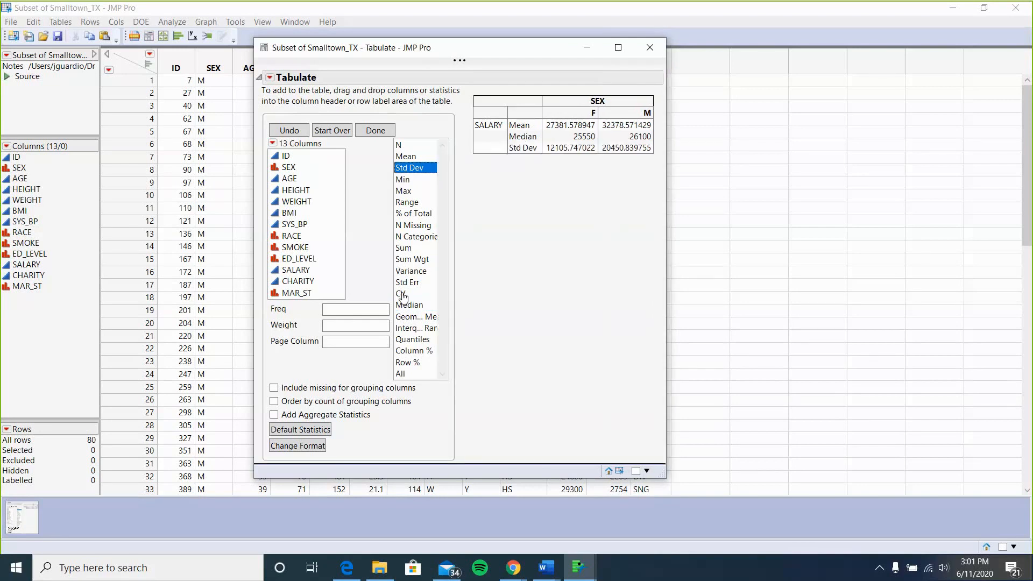
{"action": "left_click_drag", "start_coordinate": [402, 293], "coordinate": [527, 154]}
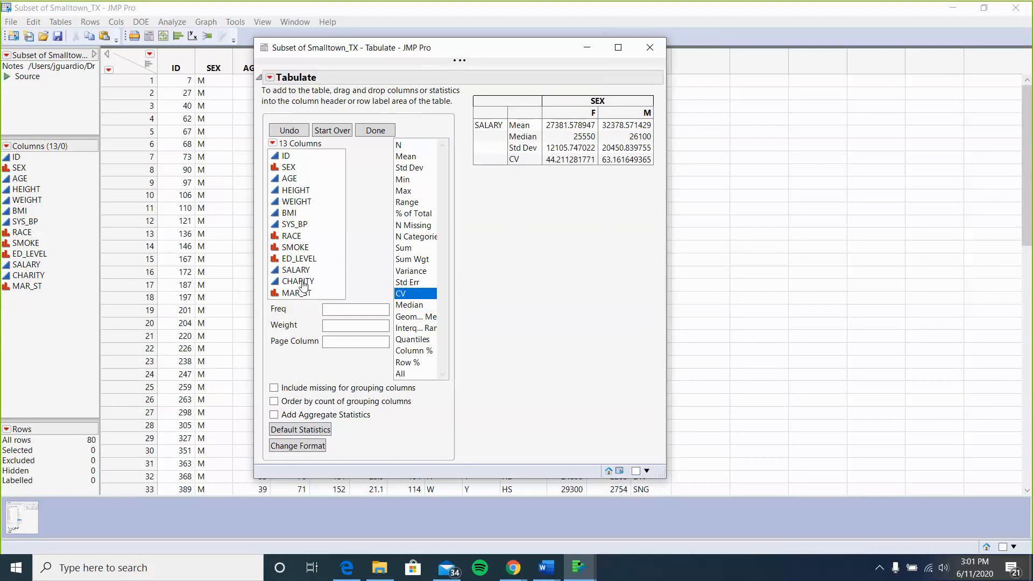
Add CHARITY, HEIGHT and BMI as row variables beneath SALARY with the same statistics.
{"action": "left_click_drag", "start_coordinate": [303, 284], "coordinate": [490, 169]}
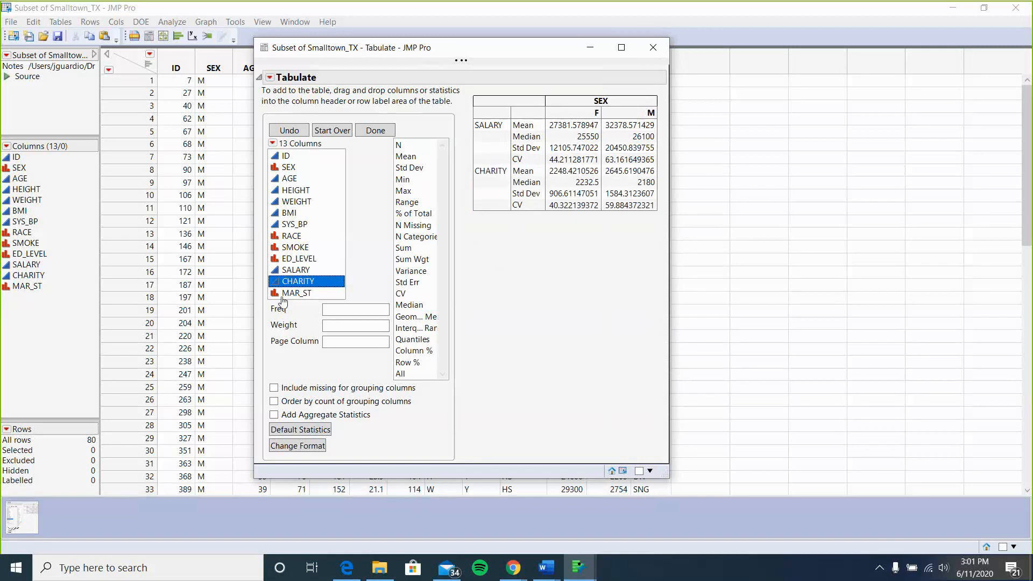
{"action": "left_click", "coordinate": [305, 193]}
{"action": "left_click_drag", "start_coordinate": [305, 195], "coordinate": [487, 213]}
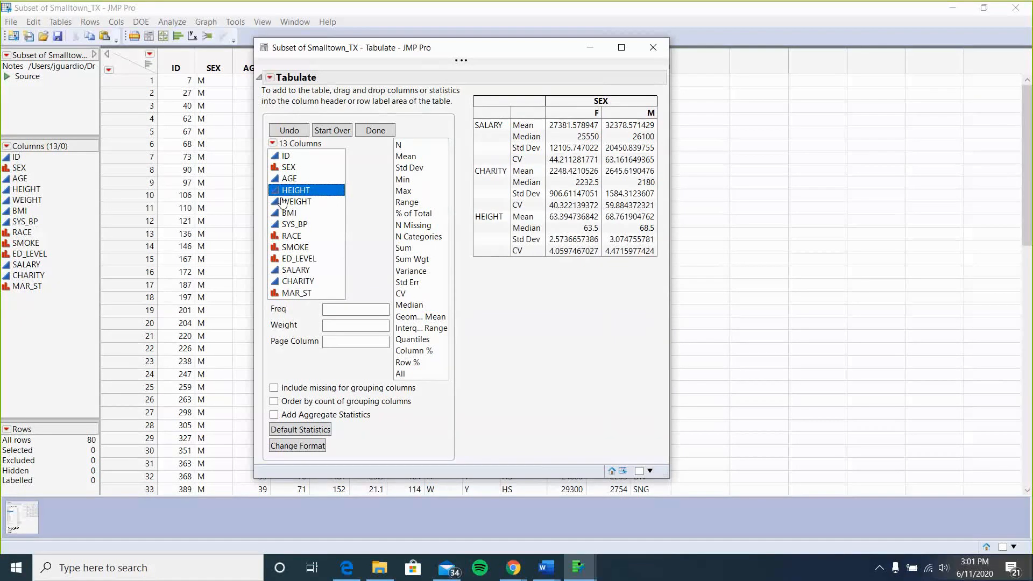
{"action": "left_click", "coordinate": [301, 216]}
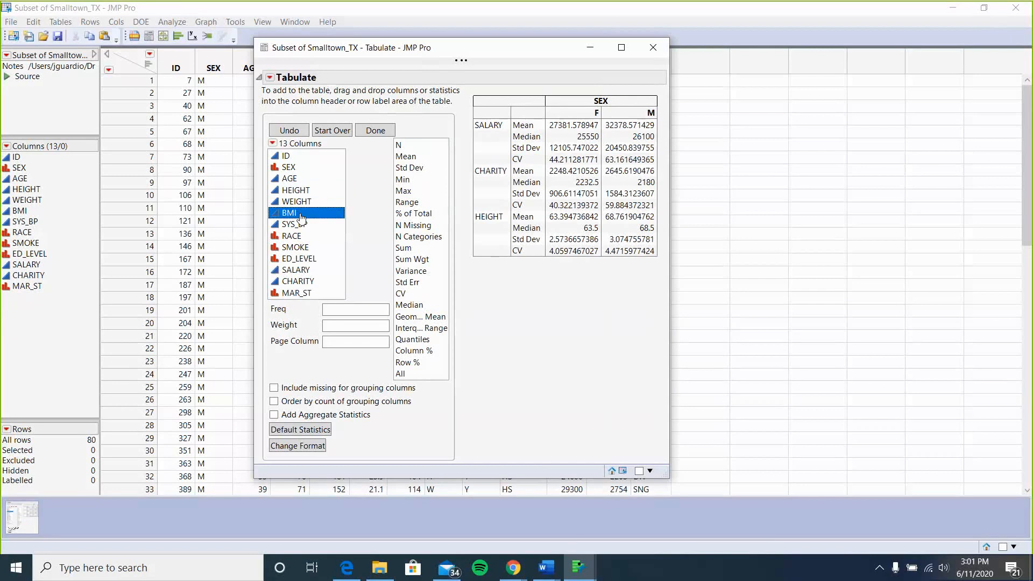
{"action": "left_click_drag", "start_coordinate": [301, 217], "coordinate": [484, 284]}
{"action": "left_click_drag", "start_coordinate": [488, 250], "coordinate": [482, 259]}
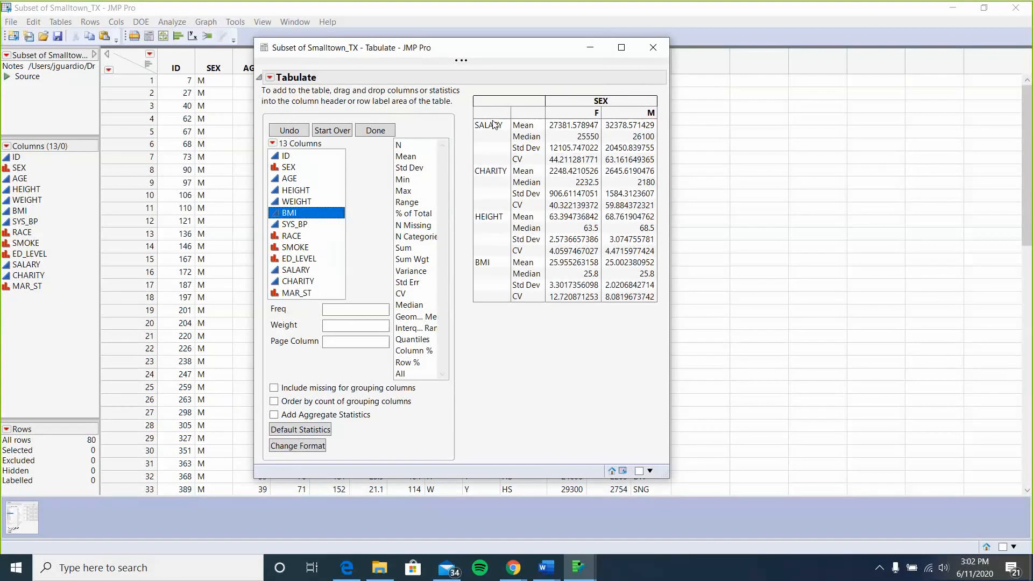
Select the SALARY row label and close the Tabulate window.
{"action": "mouse_move", "coordinate": [492, 121]}
{"action": "left_mouse_down"}
{"action": "mouse_move", "coordinate": [498, 246]}
{"action": "mouse_move", "coordinate": [499, 129]}
{"action": "left_mouse_up"}
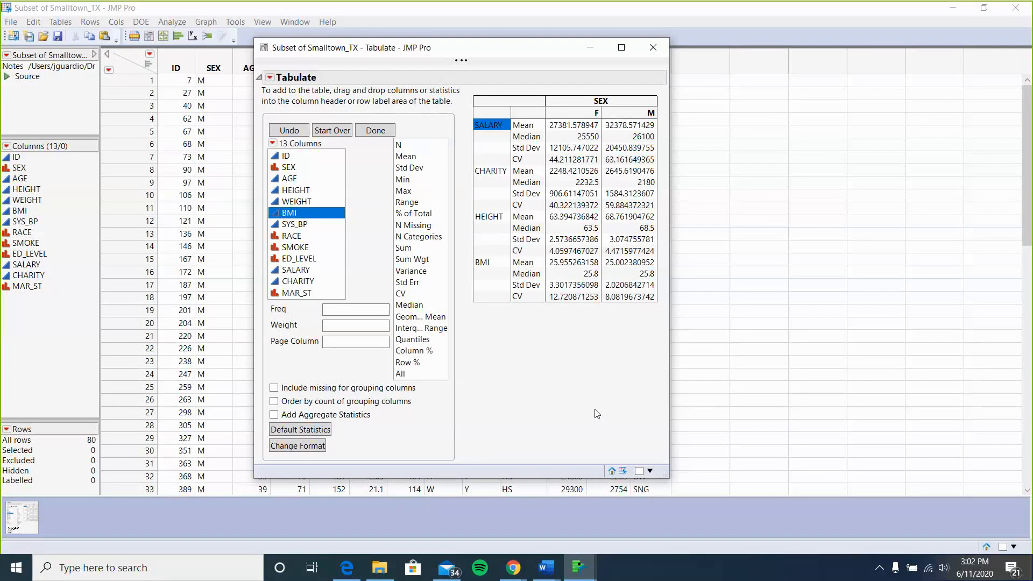
{"action": "left_click", "coordinate": [654, 49]}
Switch to the Stats Lab 31 document and scroll through the assignment items 5 to 9.
{"action": "mouse_move", "coordinate": [545, 567]}
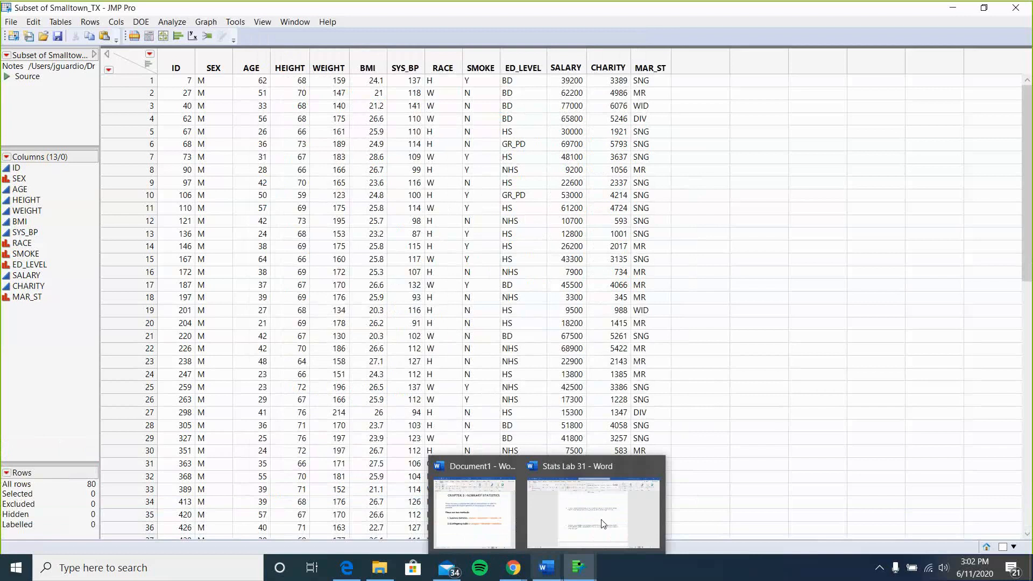
{"action": "left_click", "coordinate": [603, 520]}
{"action": "scroll", "coordinate": [560, 384], "scroll_direction": "down", "scroll_amount": 9}
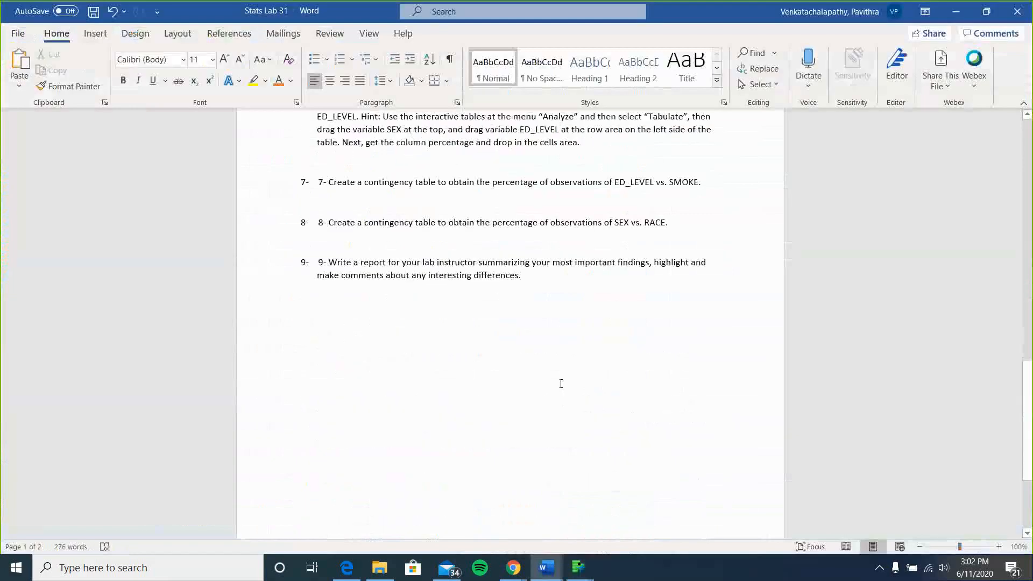
{"action": "scroll", "coordinate": [560, 384], "scroll_direction": "up", "scroll_amount": 3}
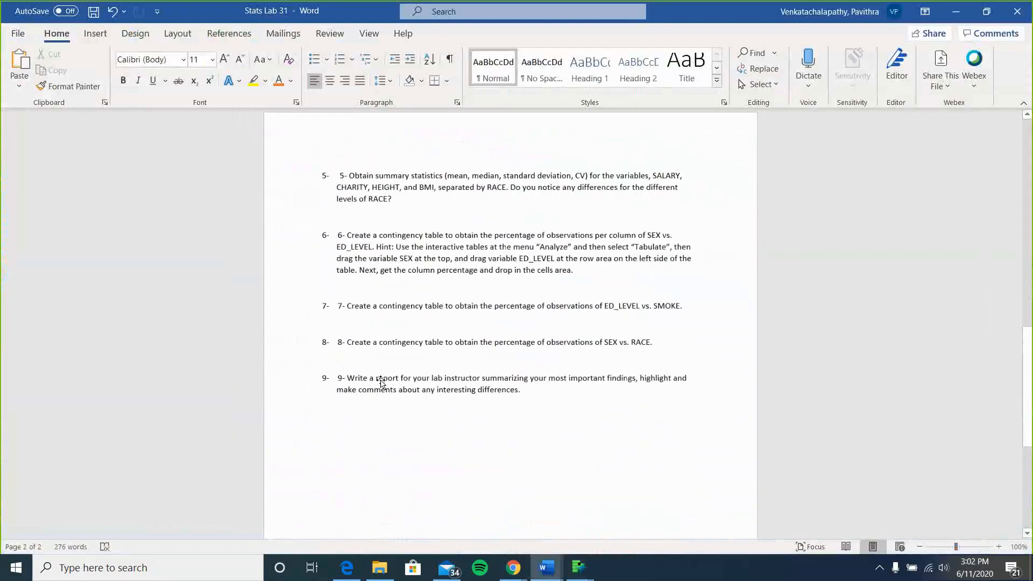
{"action": "scroll", "coordinate": [382, 382], "scroll_direction": "down", "scroll_amount": 1, "text": "ctrl"}
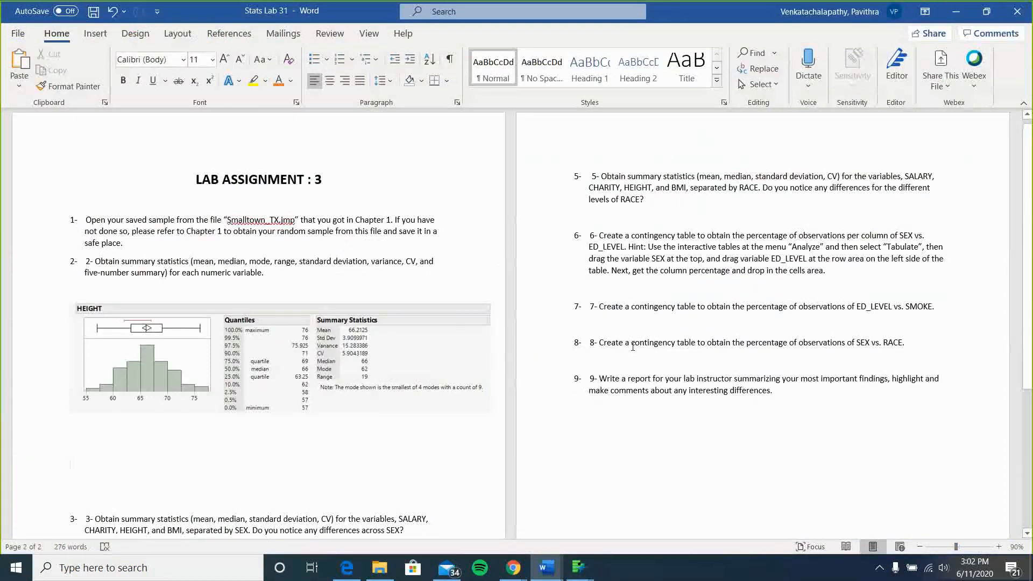
Minimize the document and check the Webex meeting chat.
{"action": "left_click", "coordinate": [962, 15]}
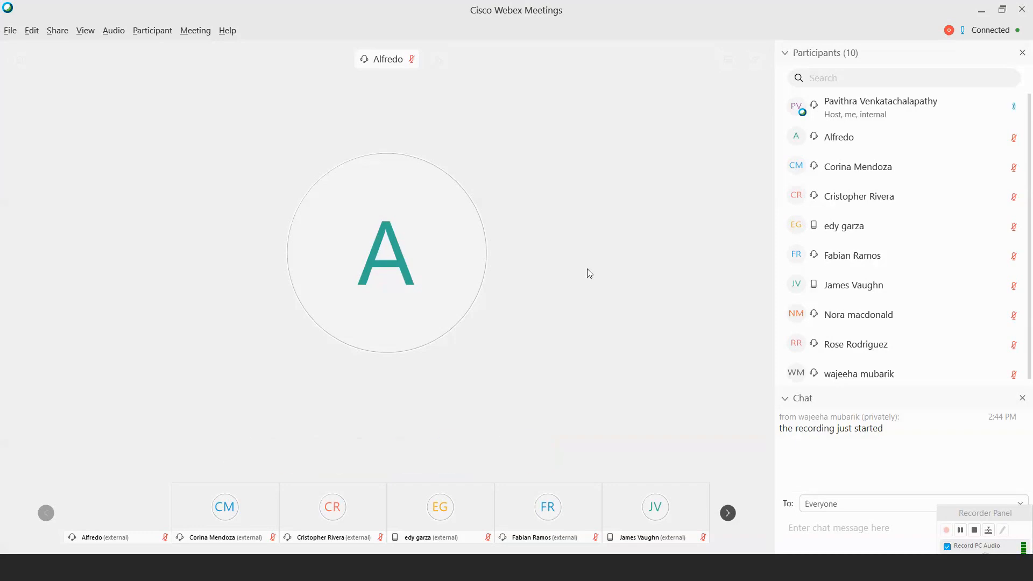
{"action": "mouse_move", "coordinate": [587, 266]}
{"action": "scroll", "coordinate": [940, 237], "scroll_direction": "down", "scroll_amount": 1}
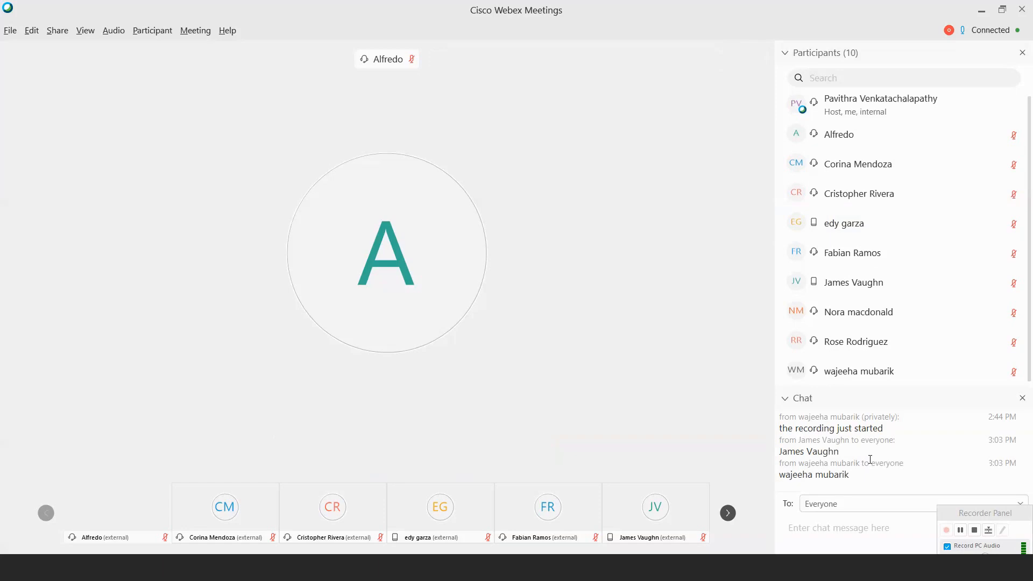
Share Screen 1 in the Webex meeting.
{"action": "mouse_move", "coordinate": [953, 308]}
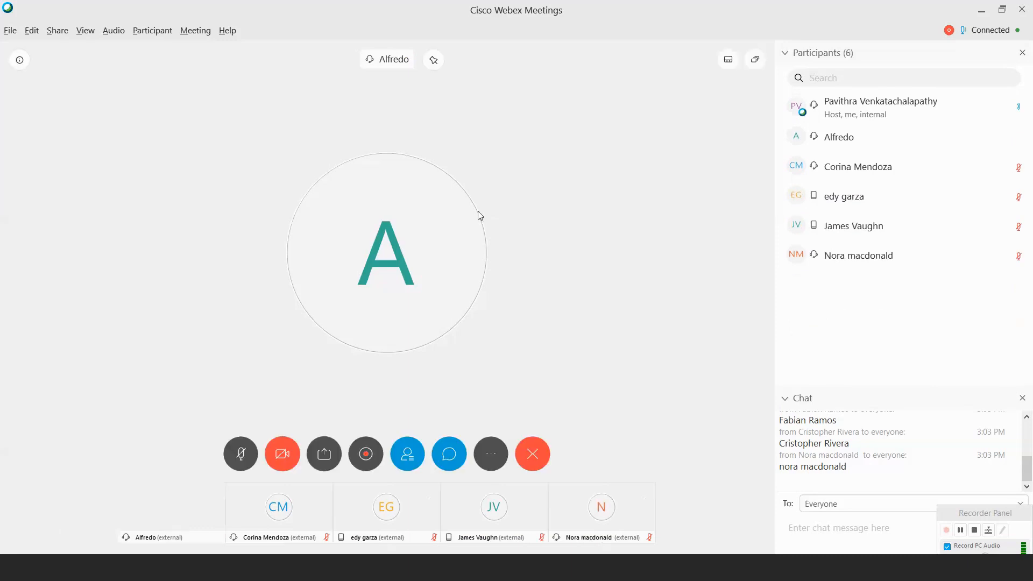
{"action": "left_click", "coordinate": [324, 453]}
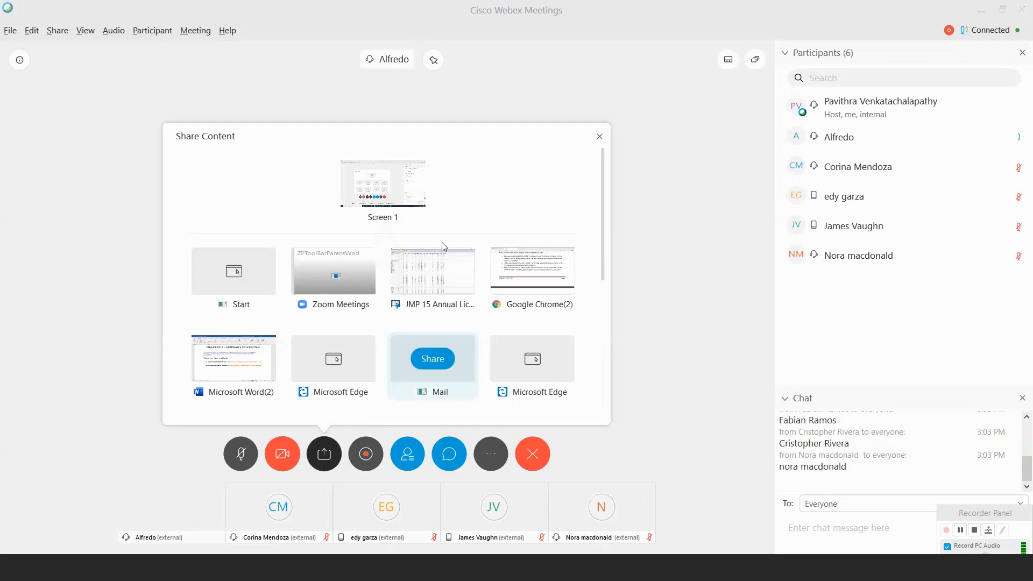
{"action": "left_click", "coordinate": [392, 188]}
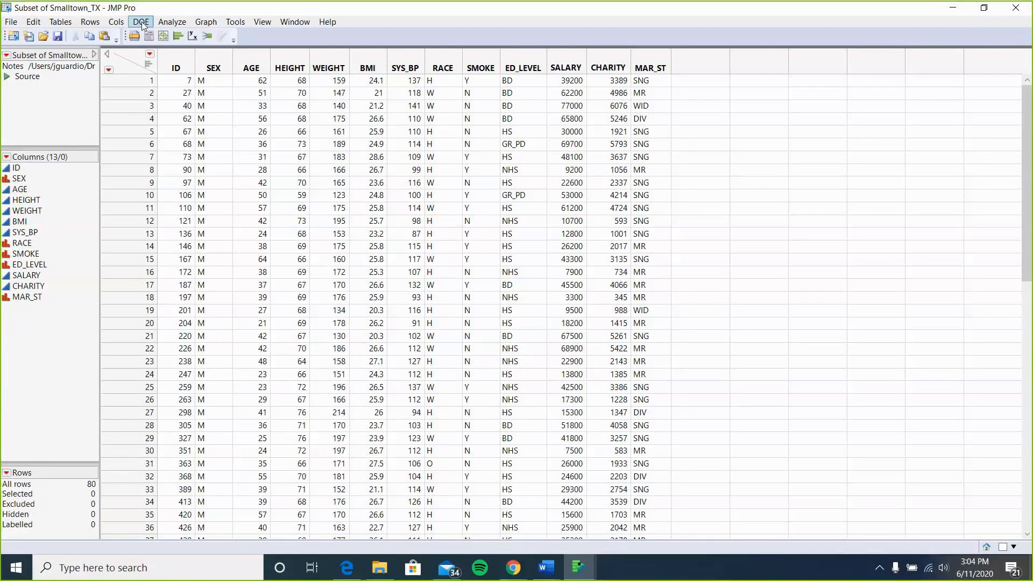
Open a new Tabulate window on the Smalltown_TX subset and move it up.
{"action": "left_click", "coordinate": [173, 24]}
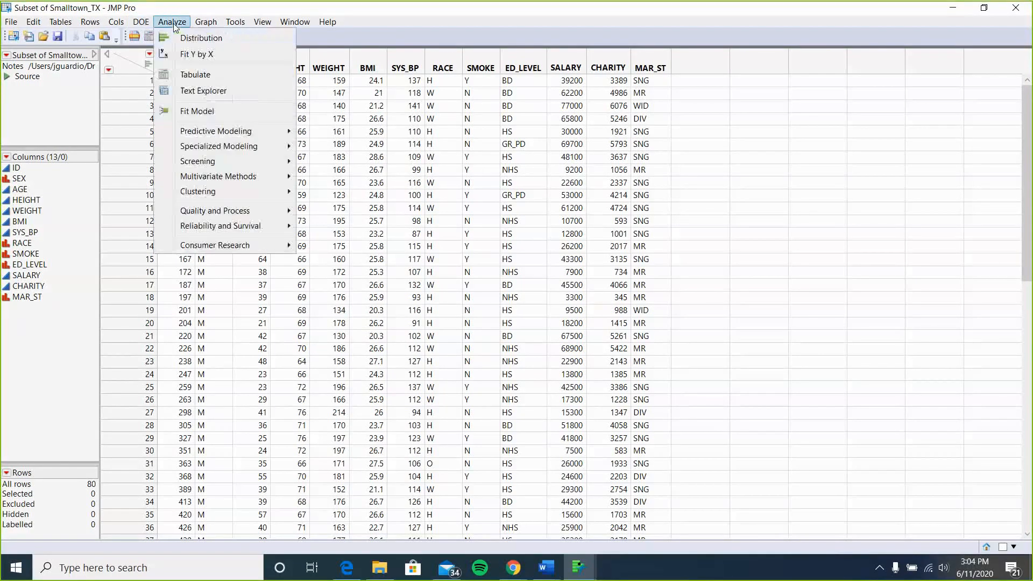
{"action": "left_click", "coordinate": [197, 73]}
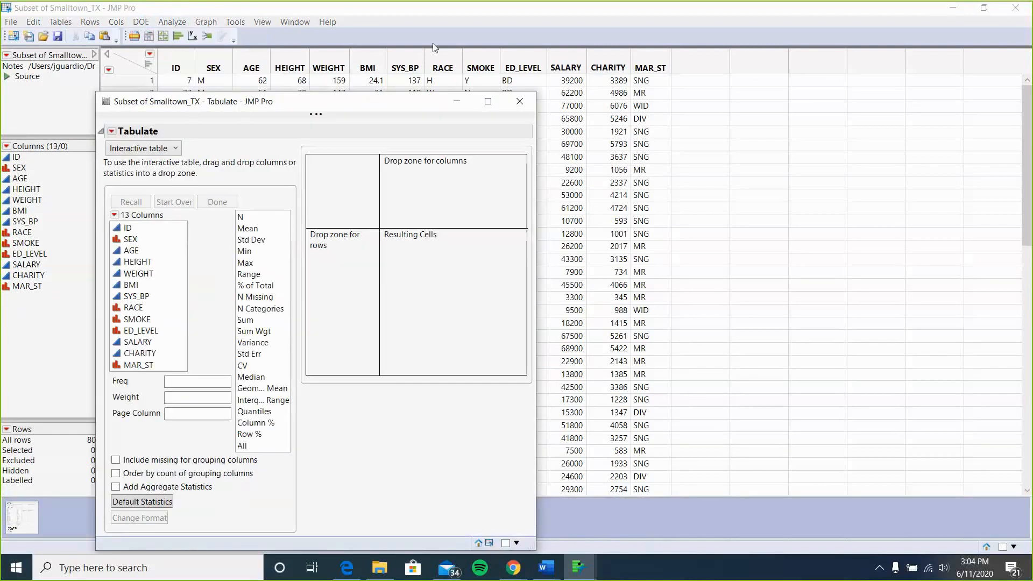
{"action": "left_click_drag", "start_coordinate": [316, 106], "coordinate": [436, 45]}
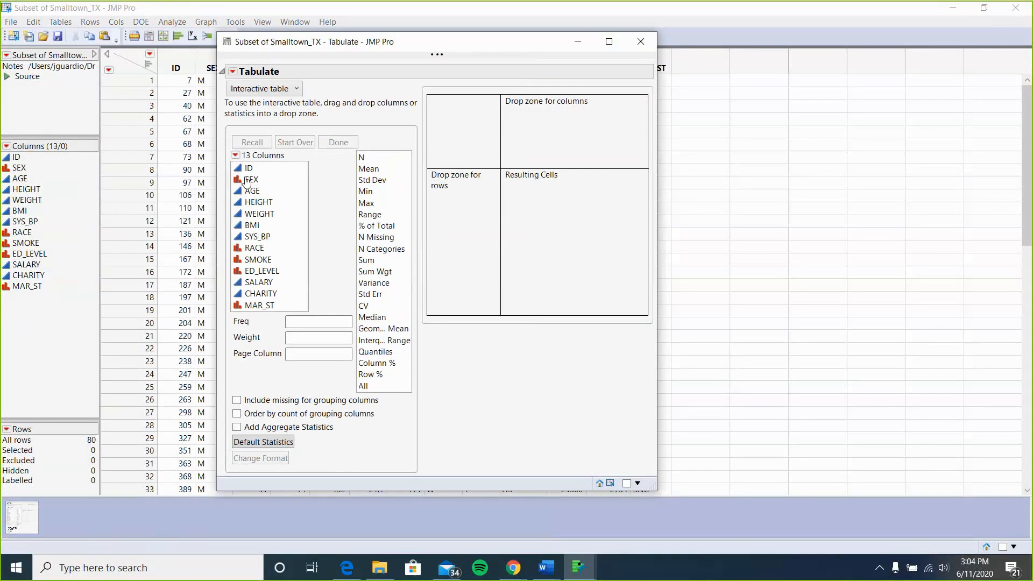
Place SEX in the column drop zone of the new Tabulate table.
{"action": "left_click", "coordinate": [261, 182]}
{"action": "left_click_drag", "start_coordinate": [262, 182], "coordinate": [559, 129]}
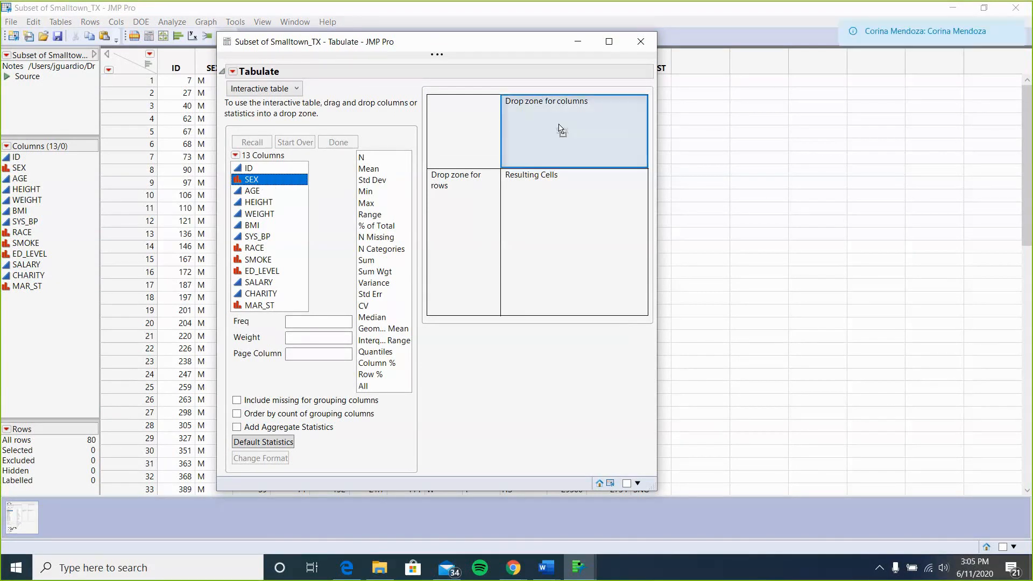
{"action": "left_click_drag", "start_coordinate": [560, 130], "coordinate": [559, 125]}
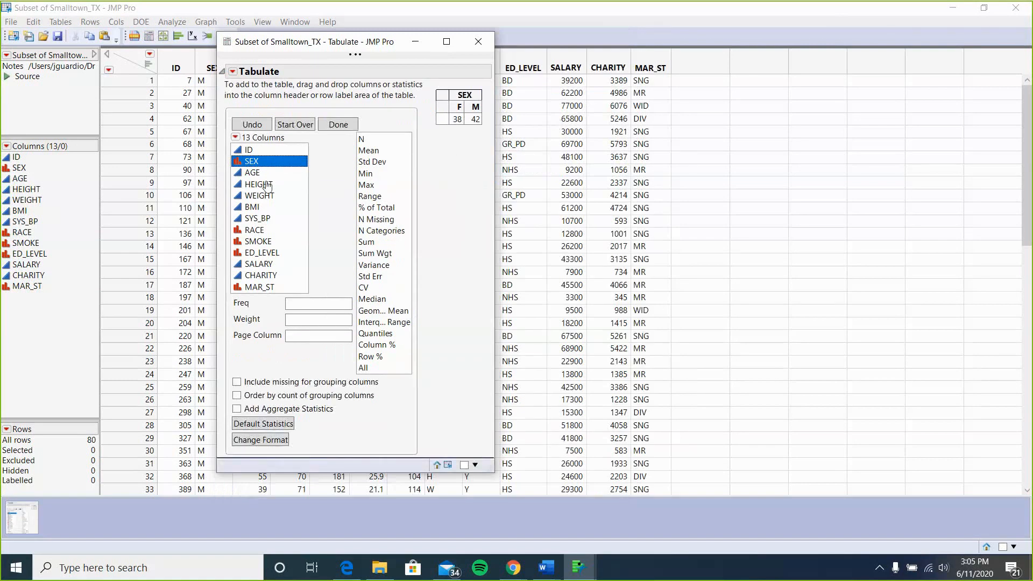
Add SALARY as a row variable and replace its default Sum statistic with Mean.
{"action": "left_click", "coordinate": [260, 264]}
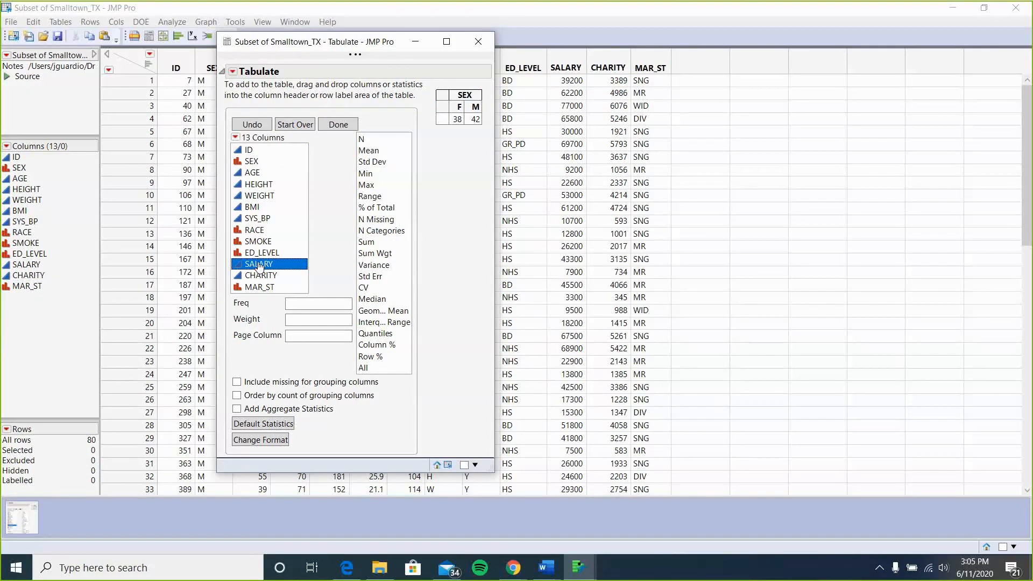
{"action": "left_click_drag", "start_coordinate": [258, 266], "coordinate": [444, 125]}
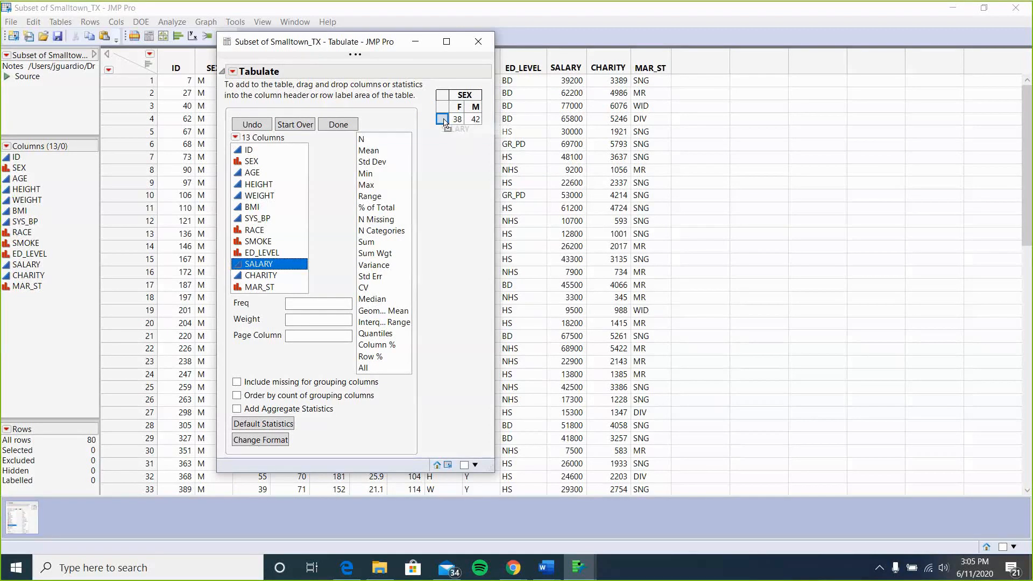
{"action": "left_click_drag", "start_coordinate": [445, 122], "coordinate": [445, 122]}
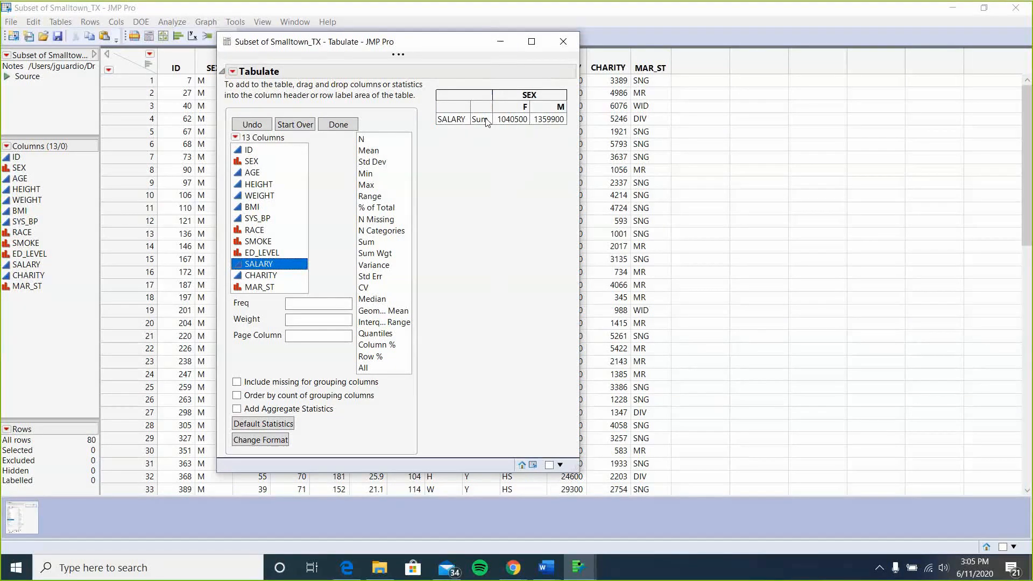
{"action": "left_click", "coordinate": [369, 156]}
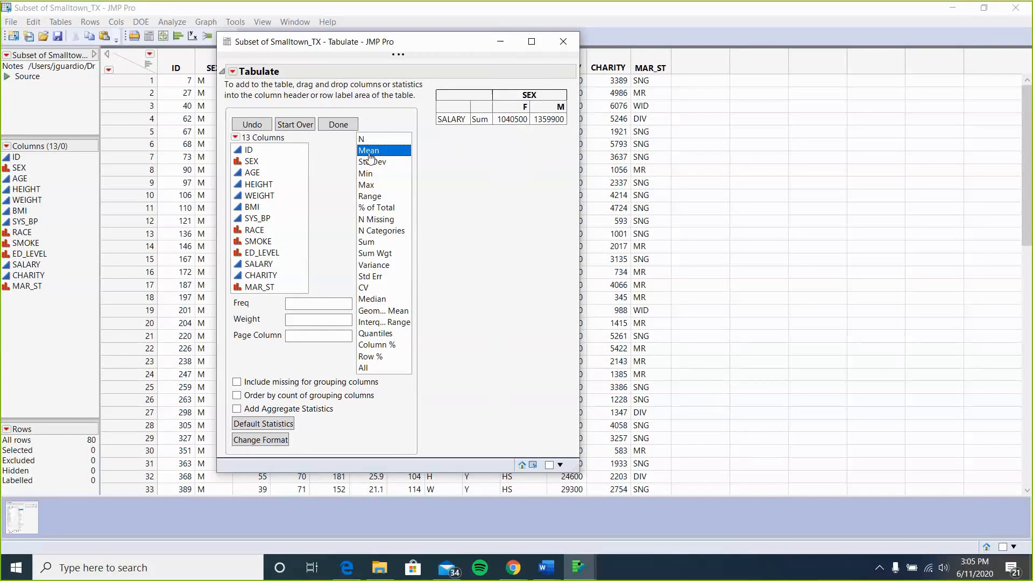
{"action": "left_click_drag", "start_coordinate": [383, 157], "coordinate": [485, 126]}
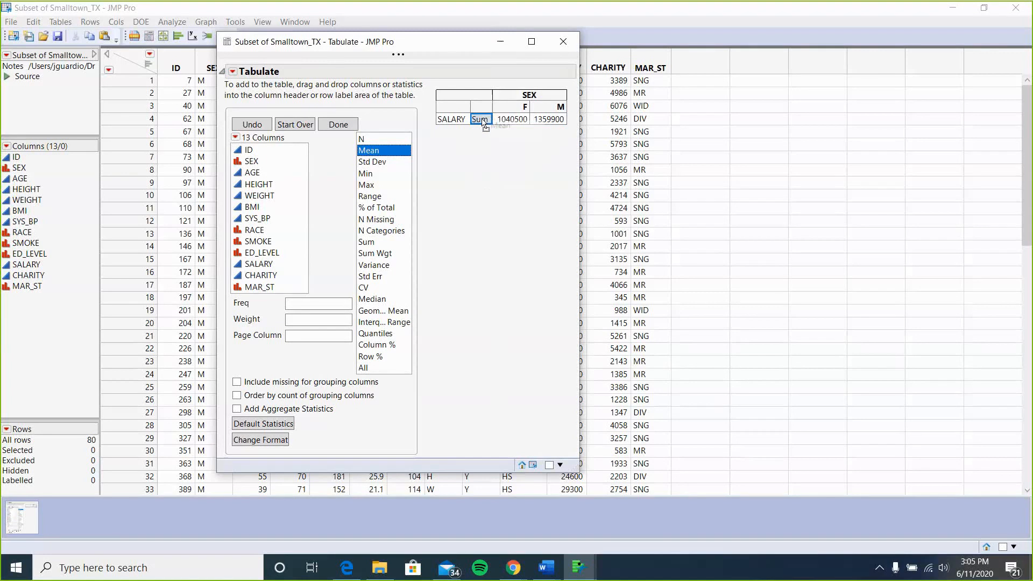
{"action": "left_click_drag", "start_coordinate": [485, 125], "coordinate": [484, 122]}
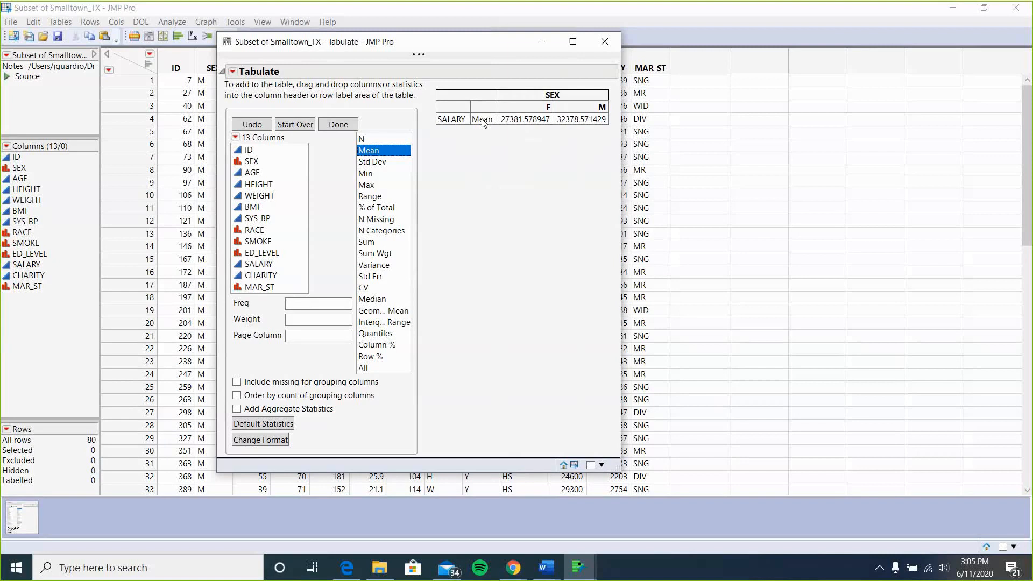
Add Std Dev, CV and Median statistics beneath Mean for SALARY.
{"action": "left_click", "coordinate": [384, 164]}
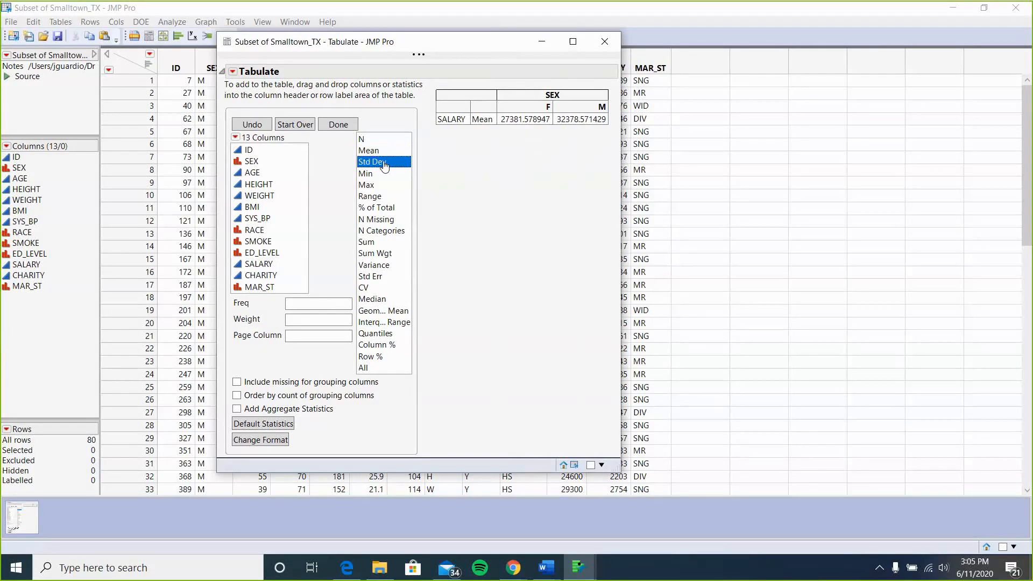
{"action": "mouse_move", "coordinate": [384, 165]}
{"action": "left_mouse_down"}
{"action": "mouse_move", "coordinate": [462, 156]}
{"action": "mouse_move", "coordinate": [488, 126]}
{"action": "left_mouse_up"}
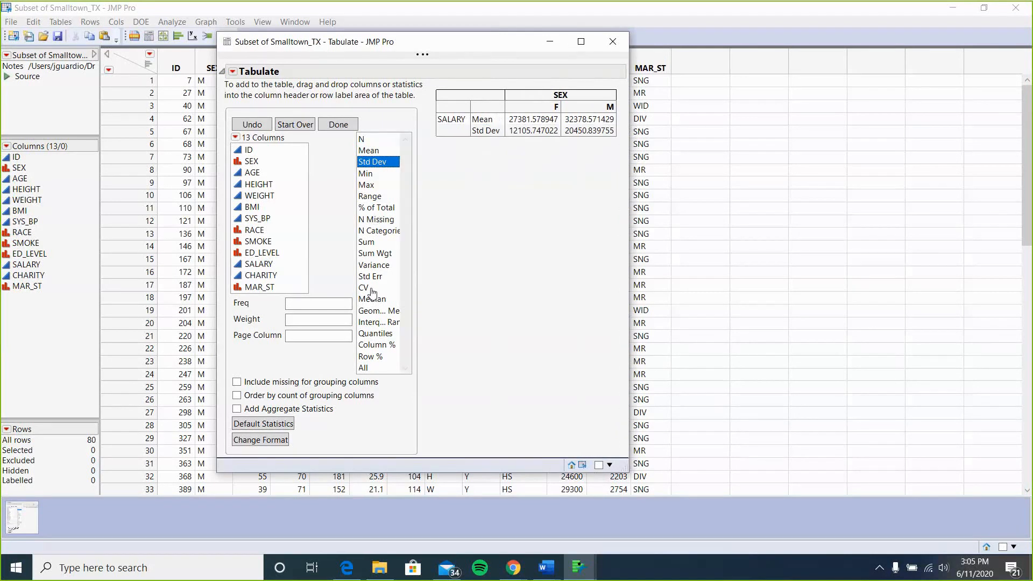
{"action": "left_click_drag", "start_coordinate": [371, 292], "coordinate": [494, 138]}
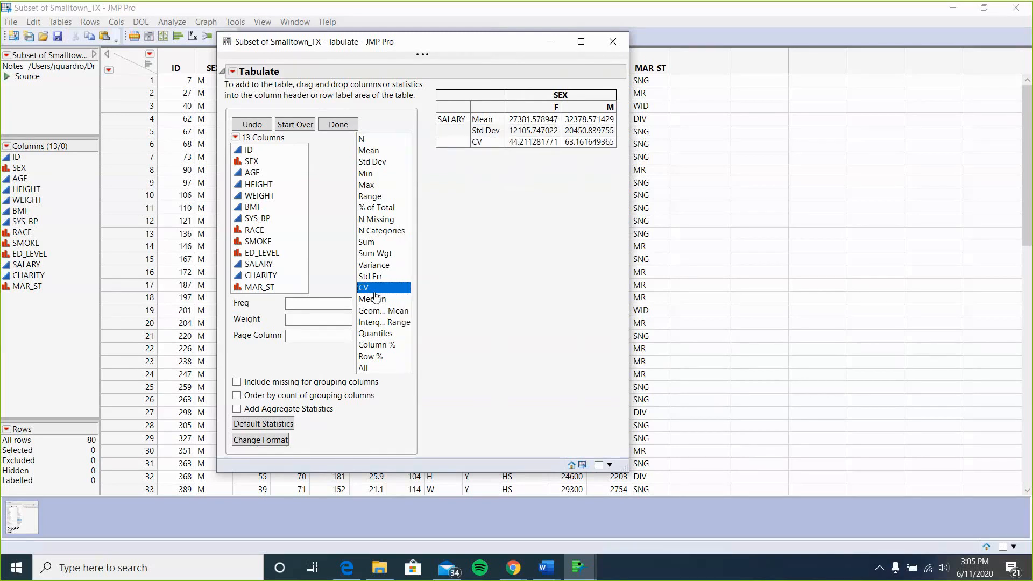
{"action": "left_click_drag", "start_coordinate": [375, 298], "coordinate": [483, 148]}
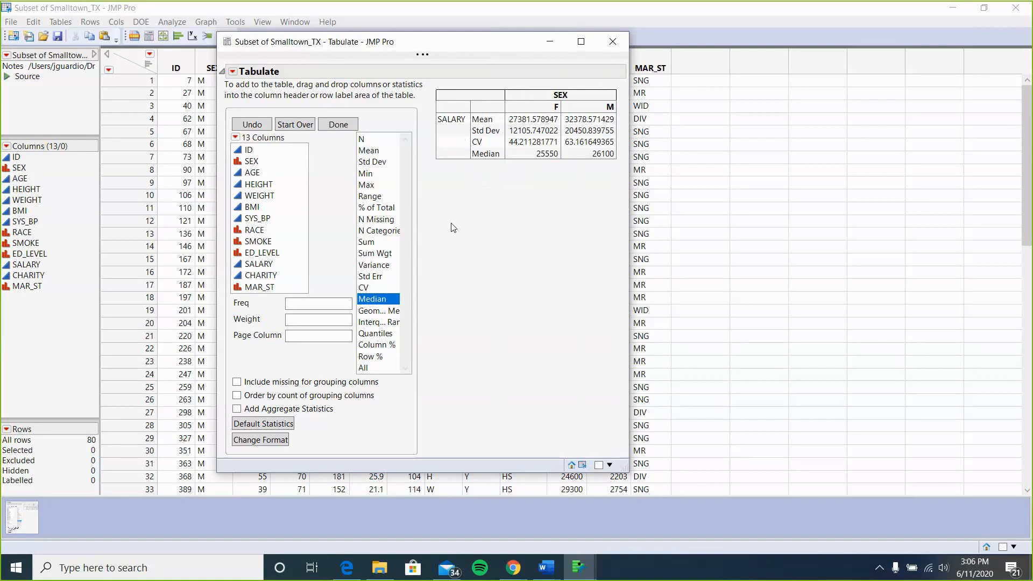
Add CHARITY, BMI and HEIGHT as further row variables below SALARY with the same statistics.
{"action": "left_click", "coordinate": [268, 278]}
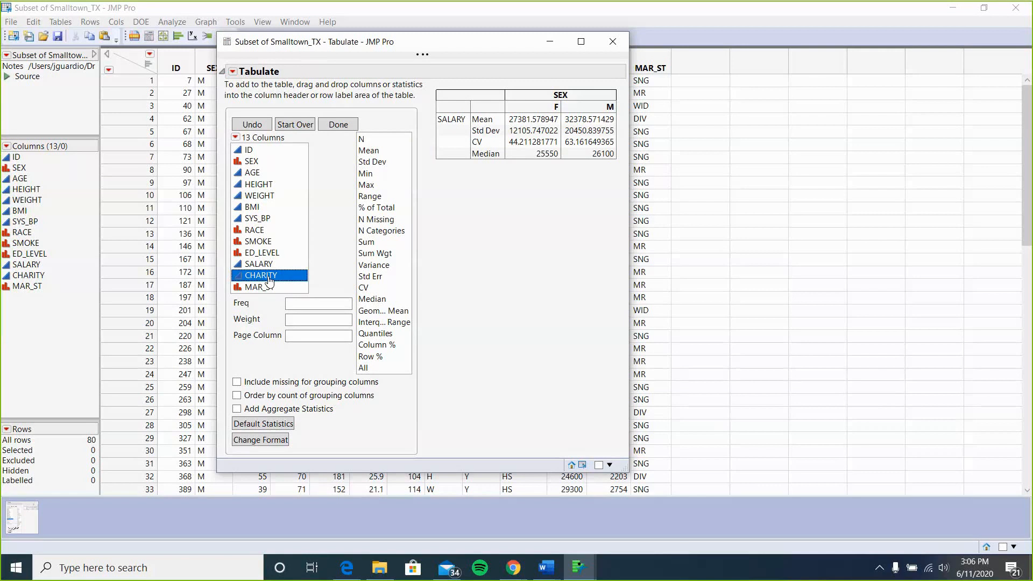
{"action": "left_click_drag", "start_coordinate": [269, 278], "coordinate": [447, 160]}
{"action": "left_click_drag", "start_coordinate": [446, 161], "coordinate": [447, 160]}
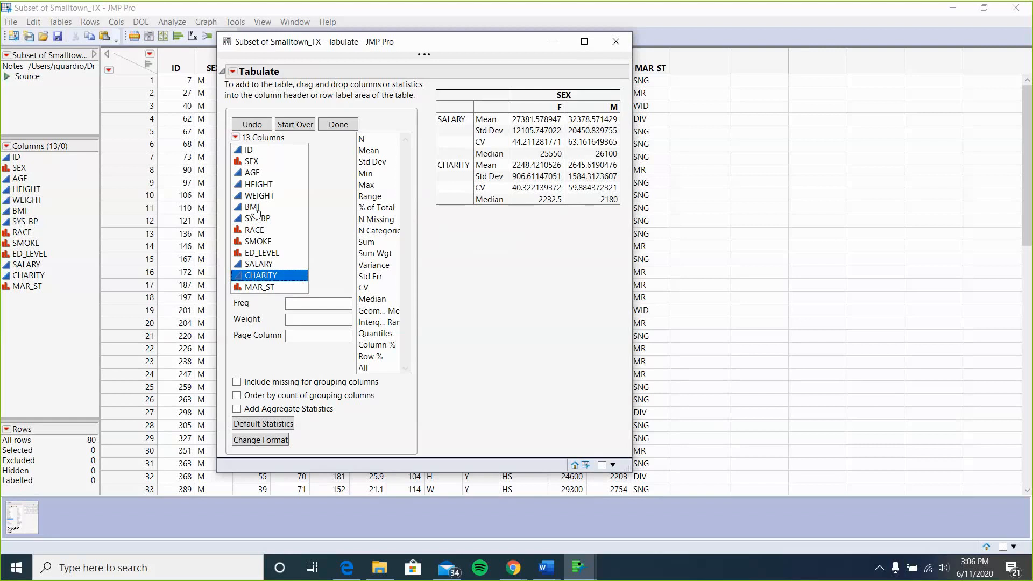
{"action": "left_click_drag", "start_coordinate": [256, 209], "coordinate": [453, 205]}
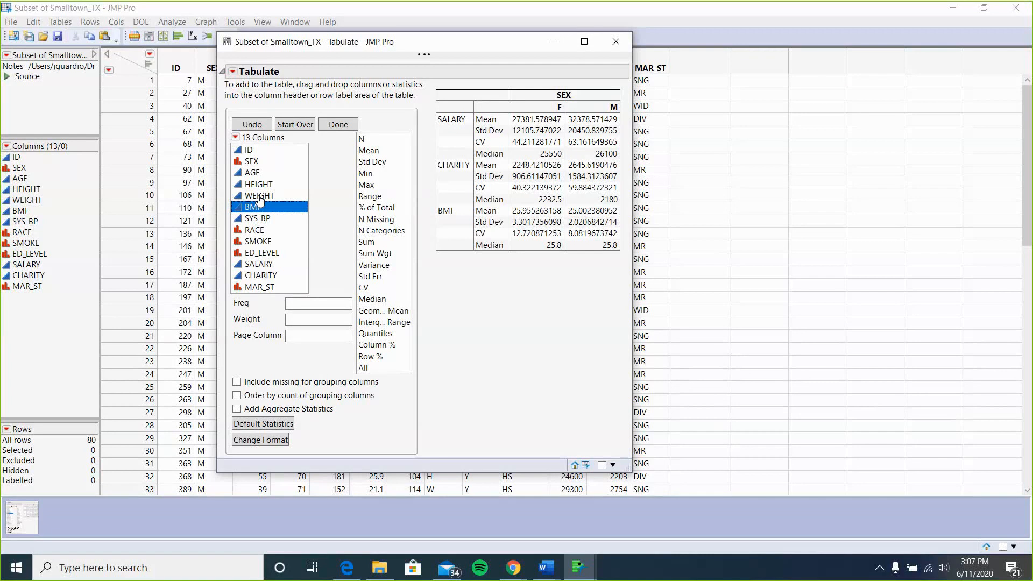
{"action": "left_click_drag", "start_coordinate": [258, 192], "coordinate": [452, 248]}
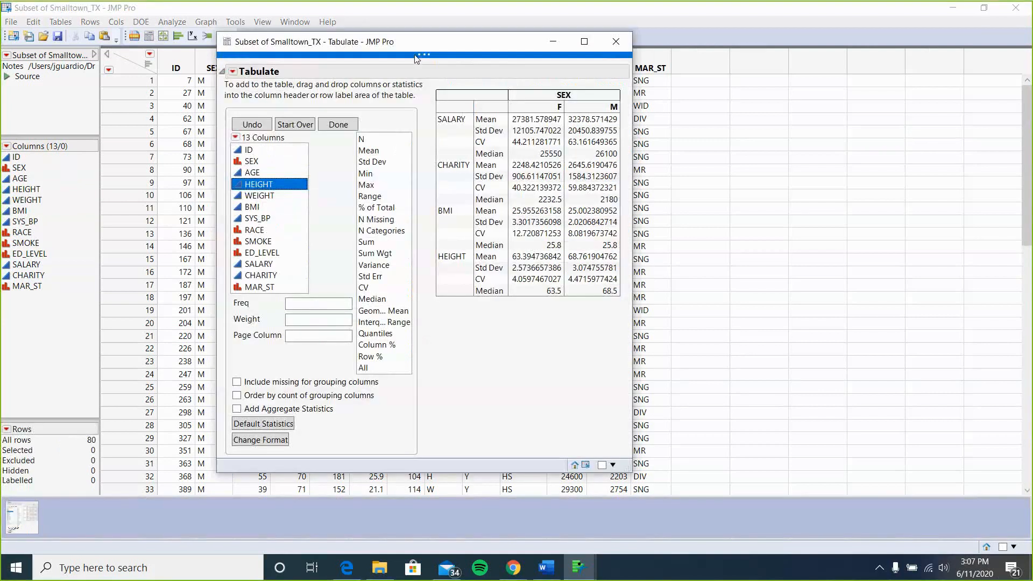
{"action": "mouse_move", "coordinate": [417, 60]}
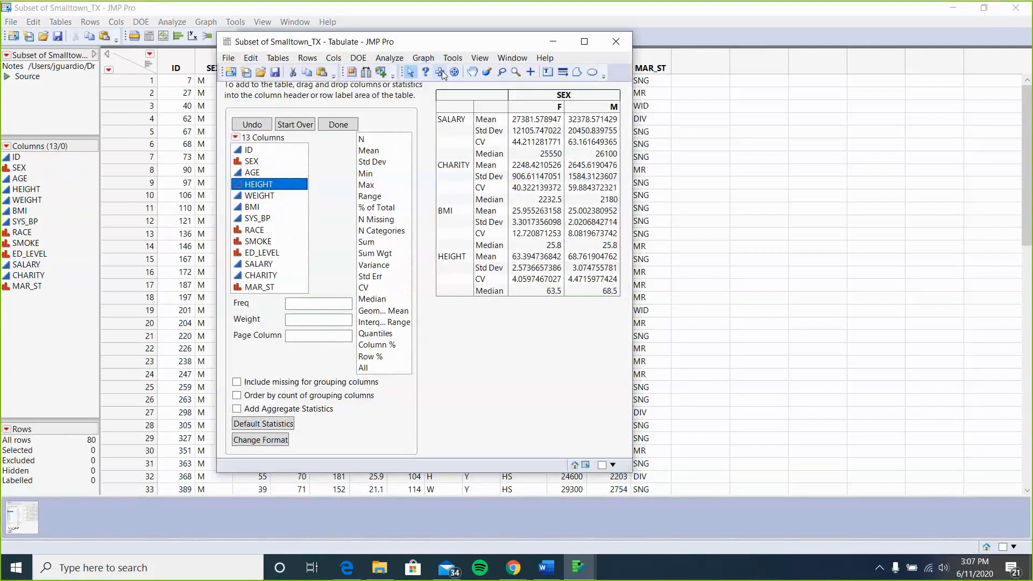
{"action": "left_click", "coordinate": [505, 84]}
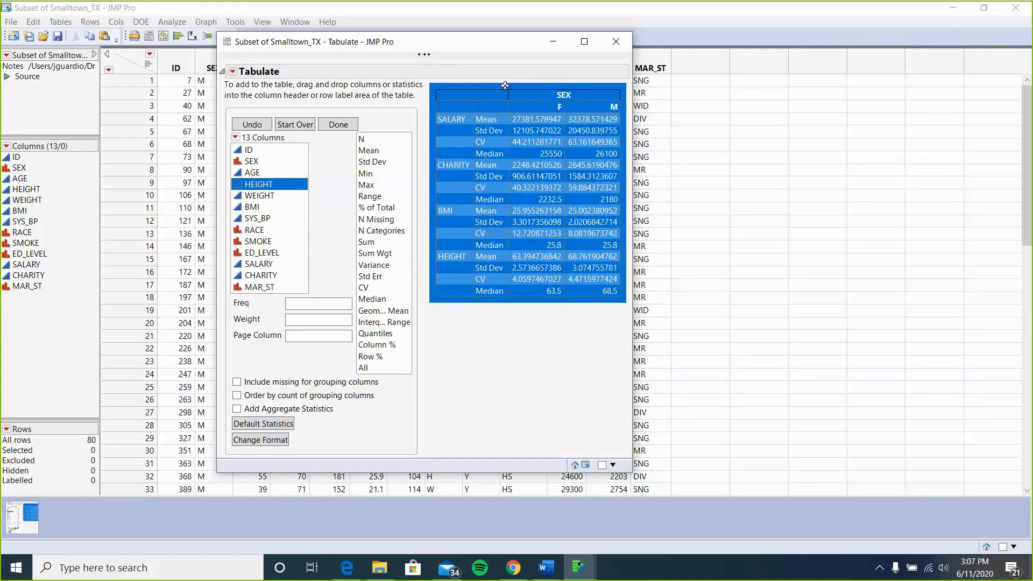
{"action": "left_click", "coordinate": [505, 85]}
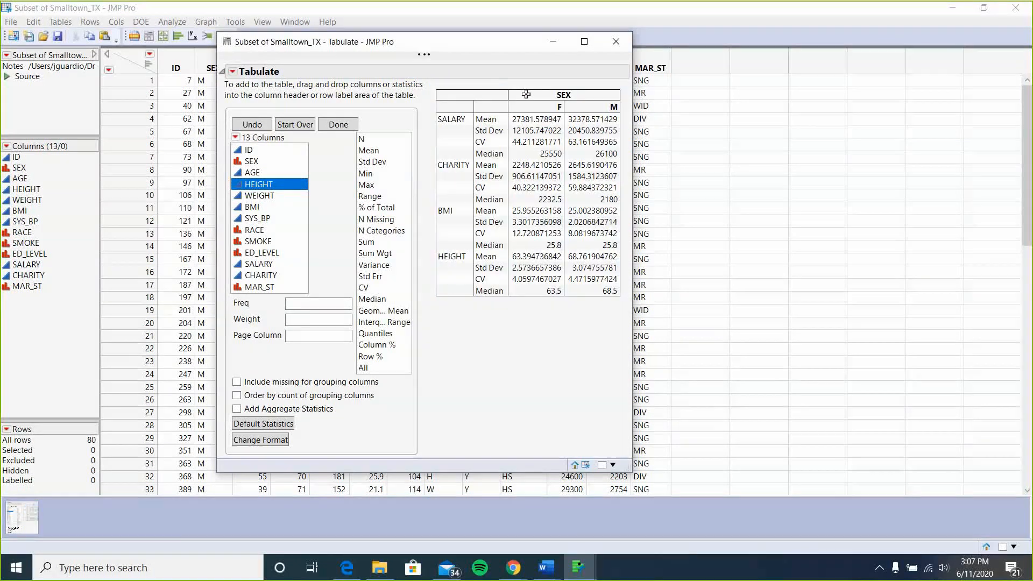
{"action": "left_click", "coordinate": [525, 95]}
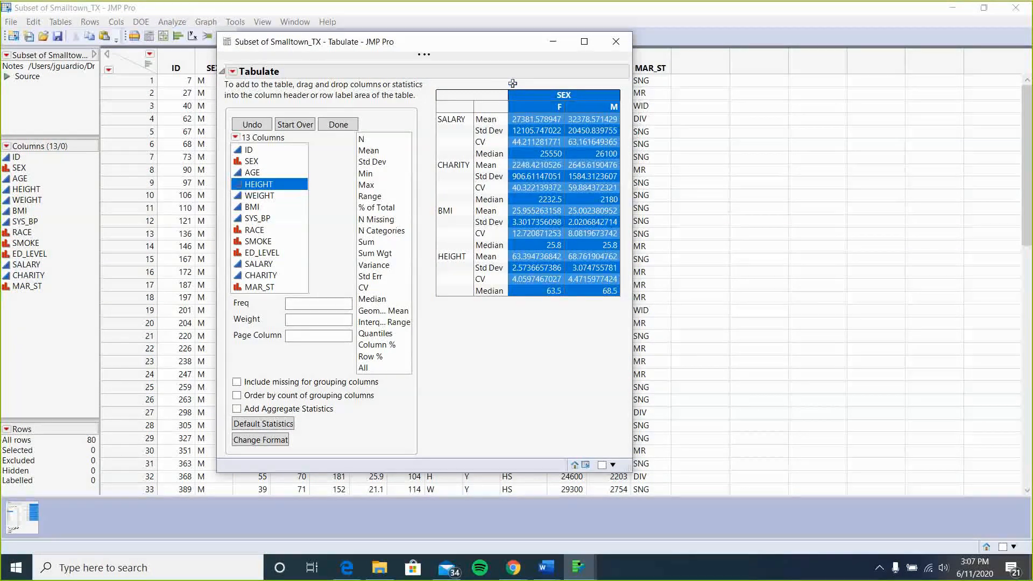
{"action": "left_click", "coordinate": [512, 83]}
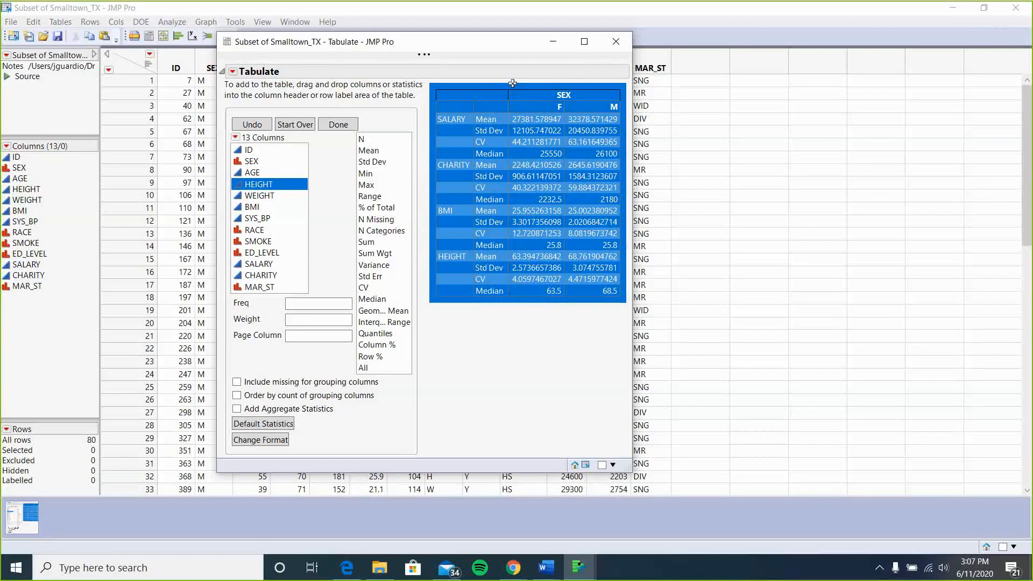
{"action": "left_click", "coordinate": [538, 328]}
{"action": "left_click", "coordinate": [538, 327]}
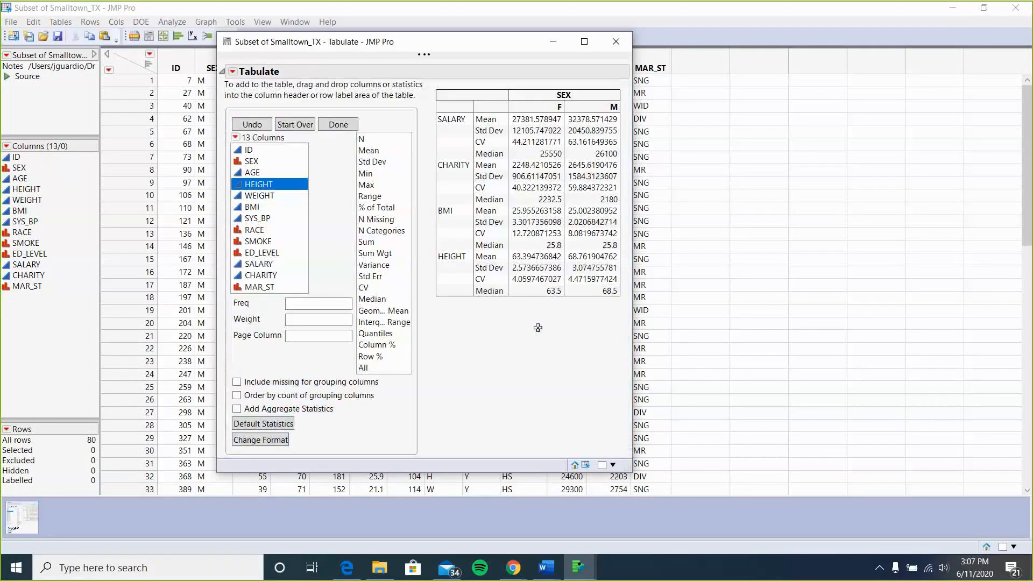